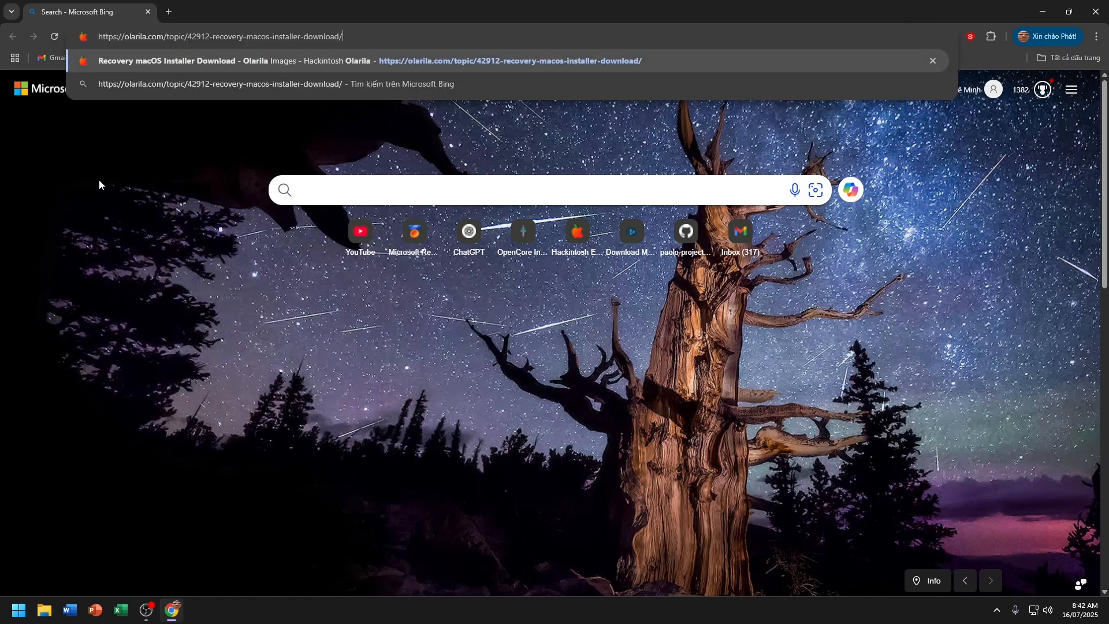
# Open the Olarila "Recovery macOS Installer Download" topic and follow the MediaFire link for Recovery Sequoia.
pyautogui.press('Return')
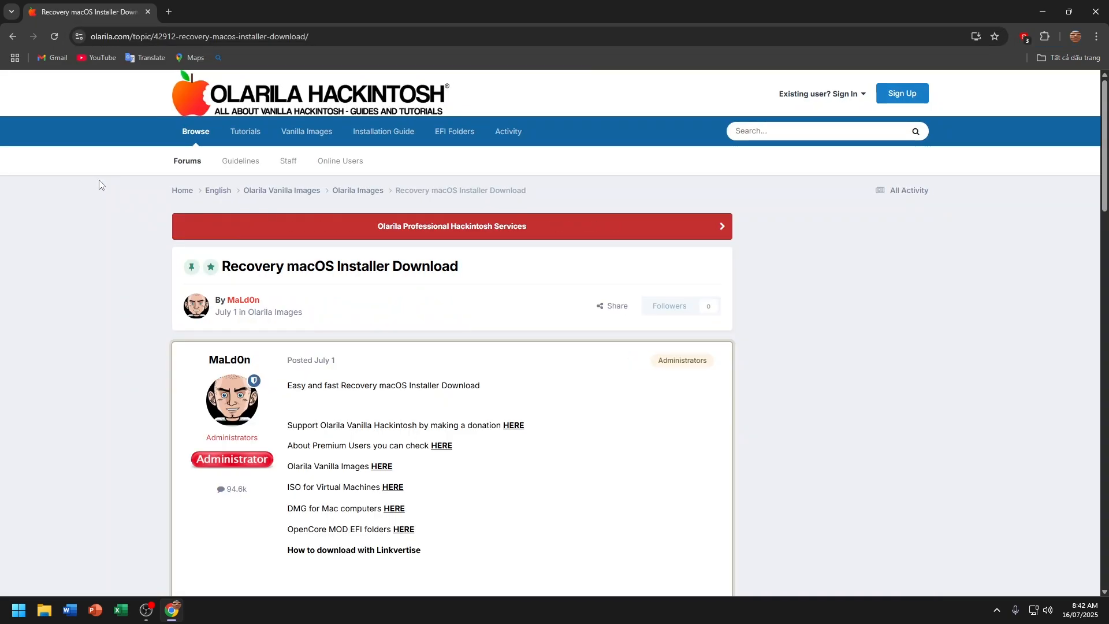
pyautogui.scroll(-14, 452, 322)
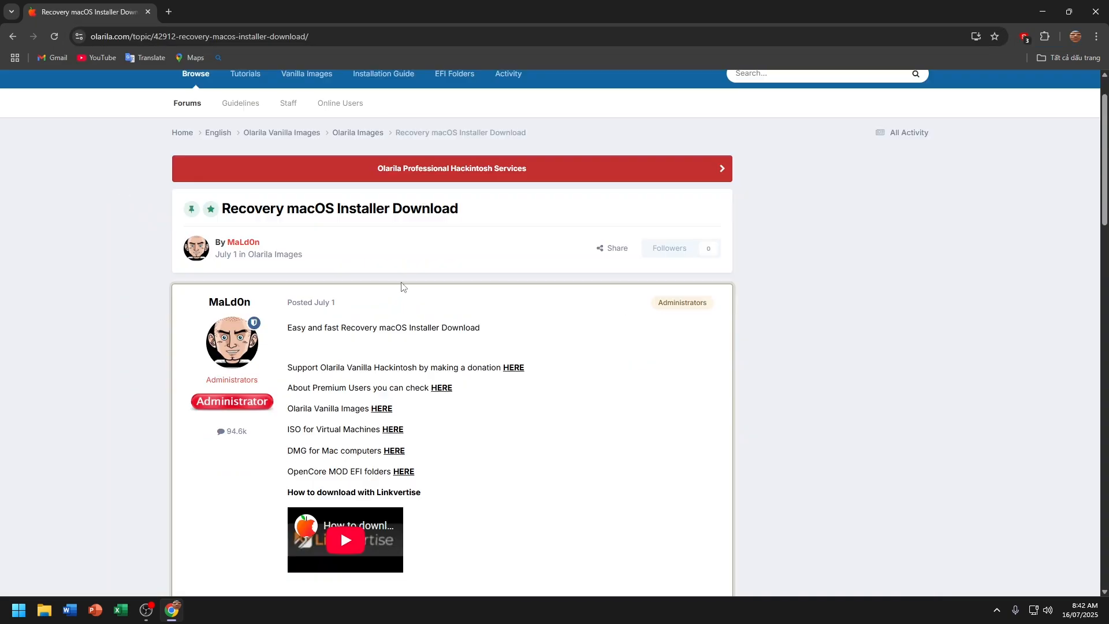
pyautogui.scroll(-2, 605, 382)
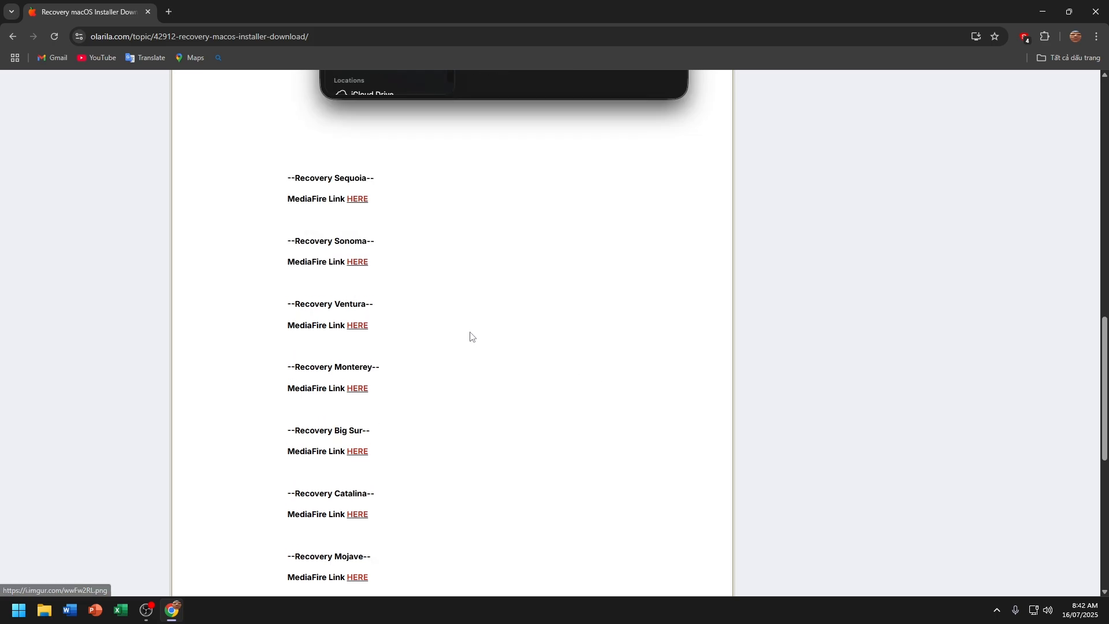
pyautogui.click(357, 200)
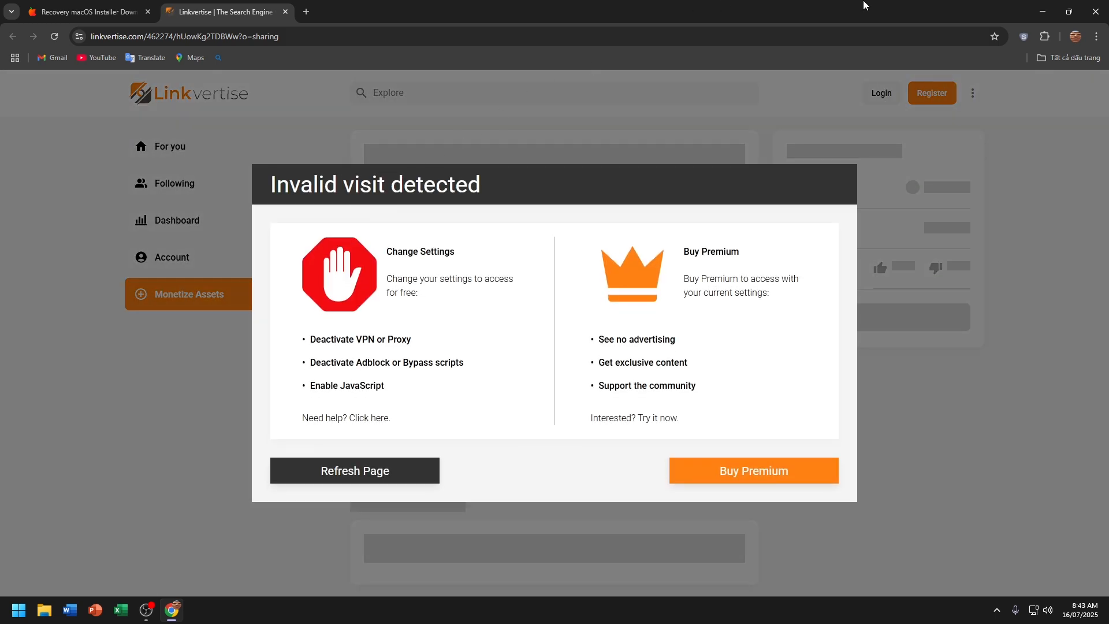
# Pause AdBlock on linkvertise.com and reload the page.
pyautogui.click(1045, 36)
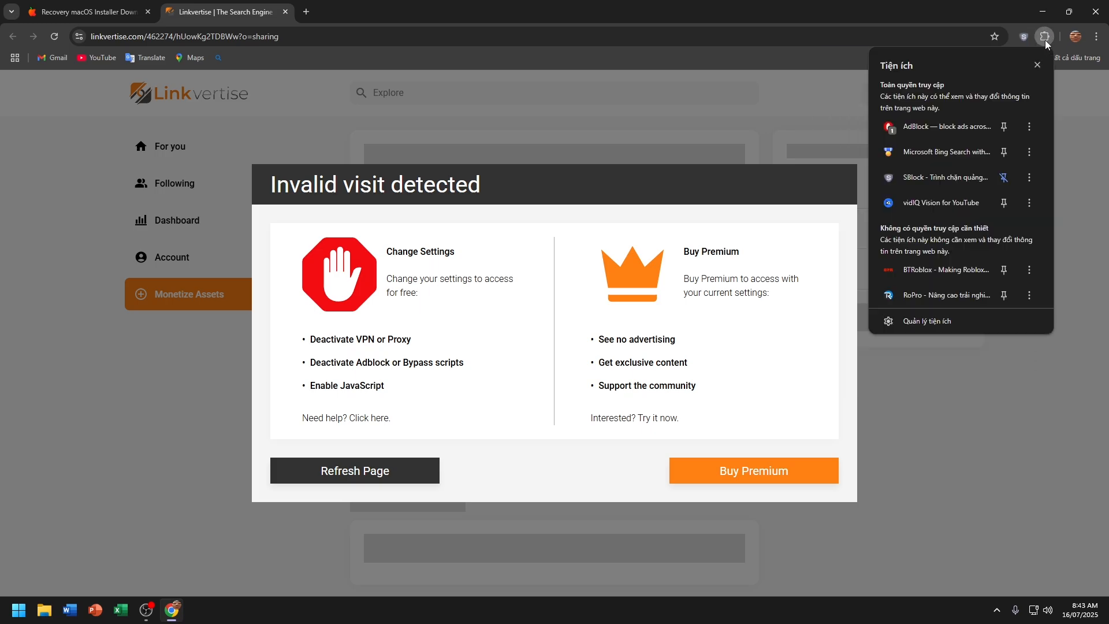
pyautogui.click(947, 127)
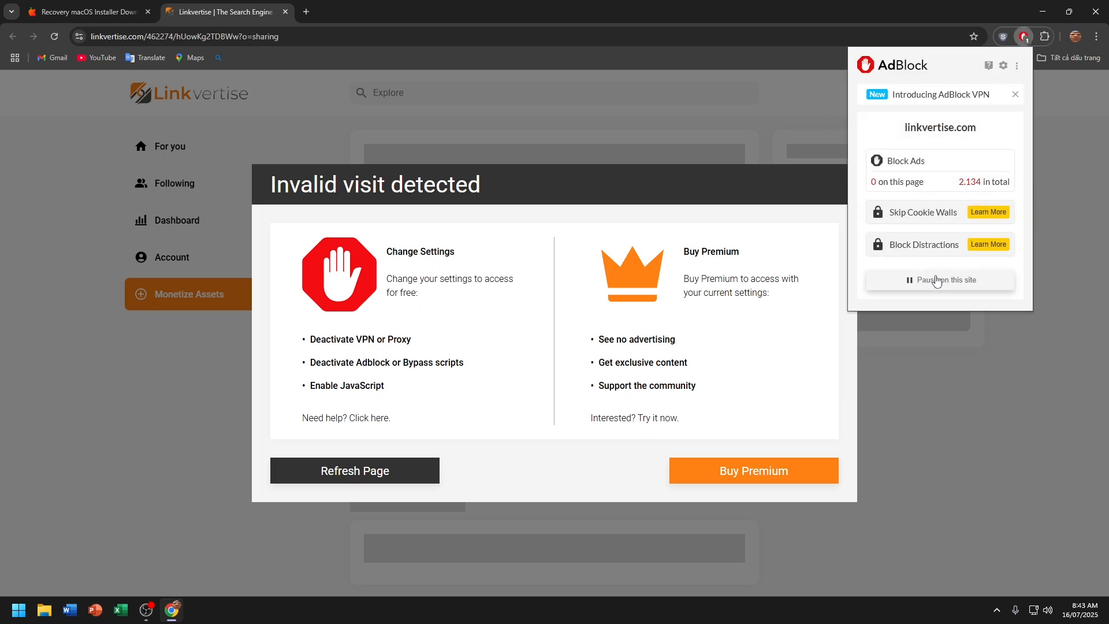
pyautogui.click(758, 220)
pyautogui.click(54, 37)
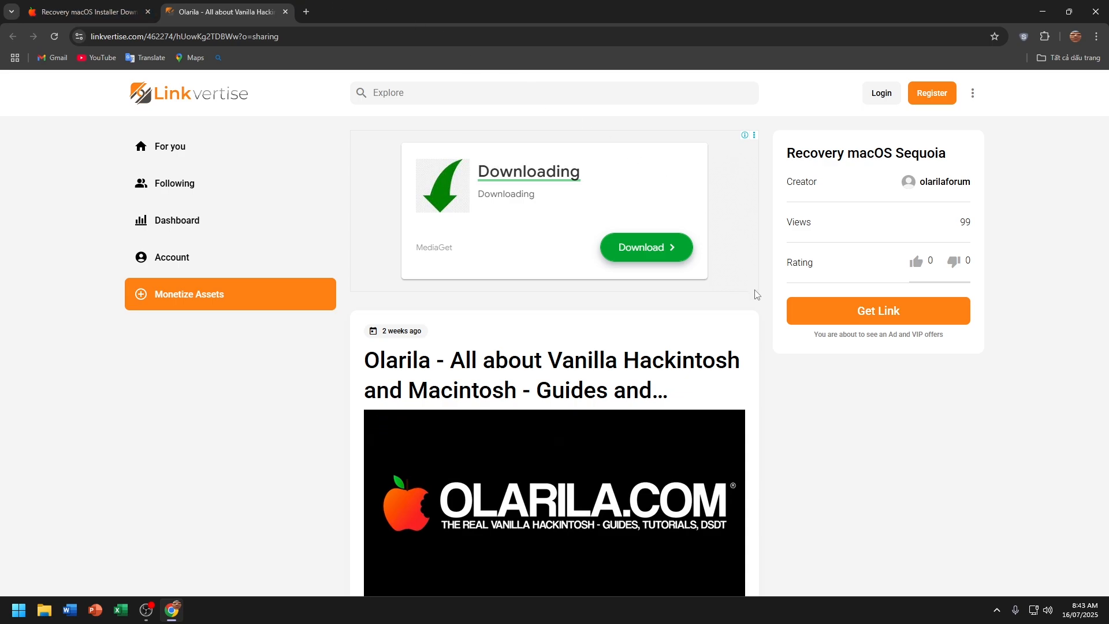
# Request the Recovery macOS Sequoia link and complete its War Thunder advertisement step, closing the advertiser's page.
pyautogui.click(846, 317)
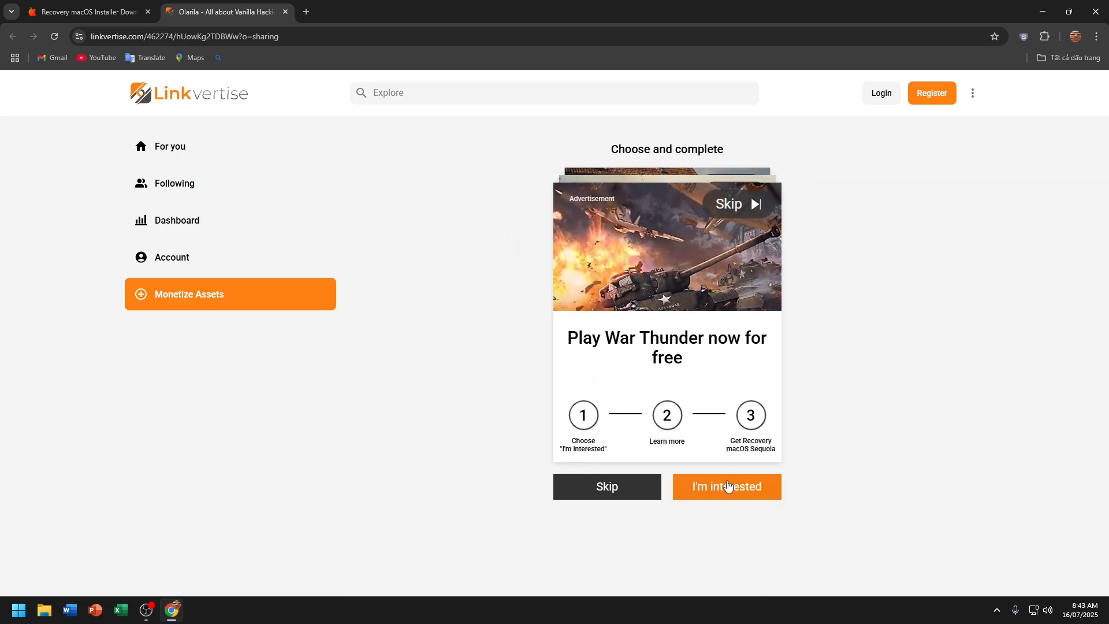
pyautogui.click(729, 490)
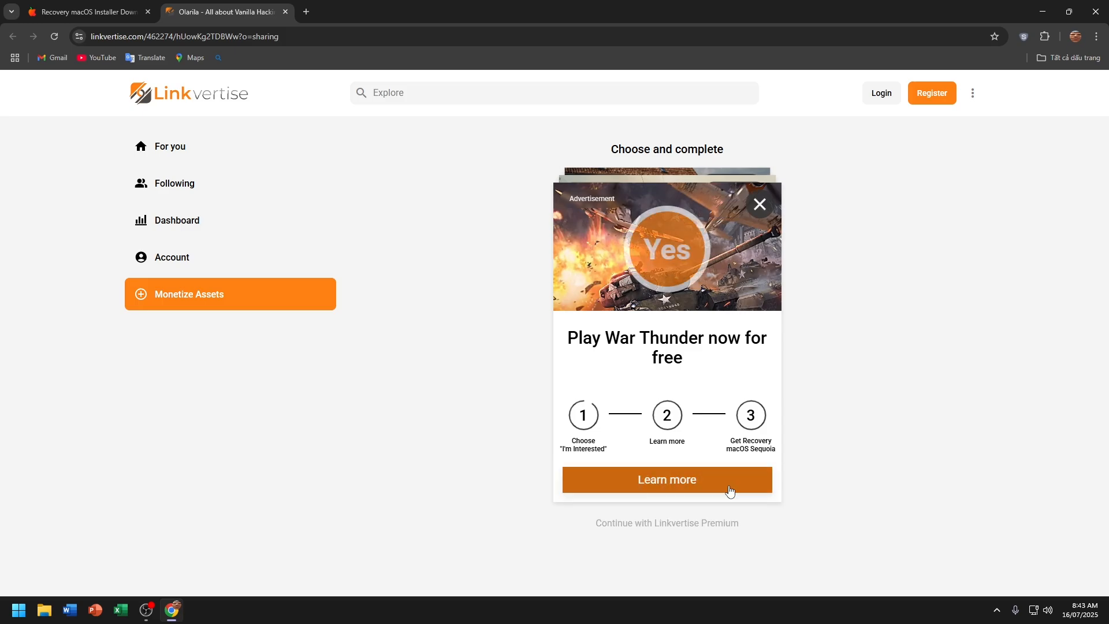
pyautogui.click(730, 490)
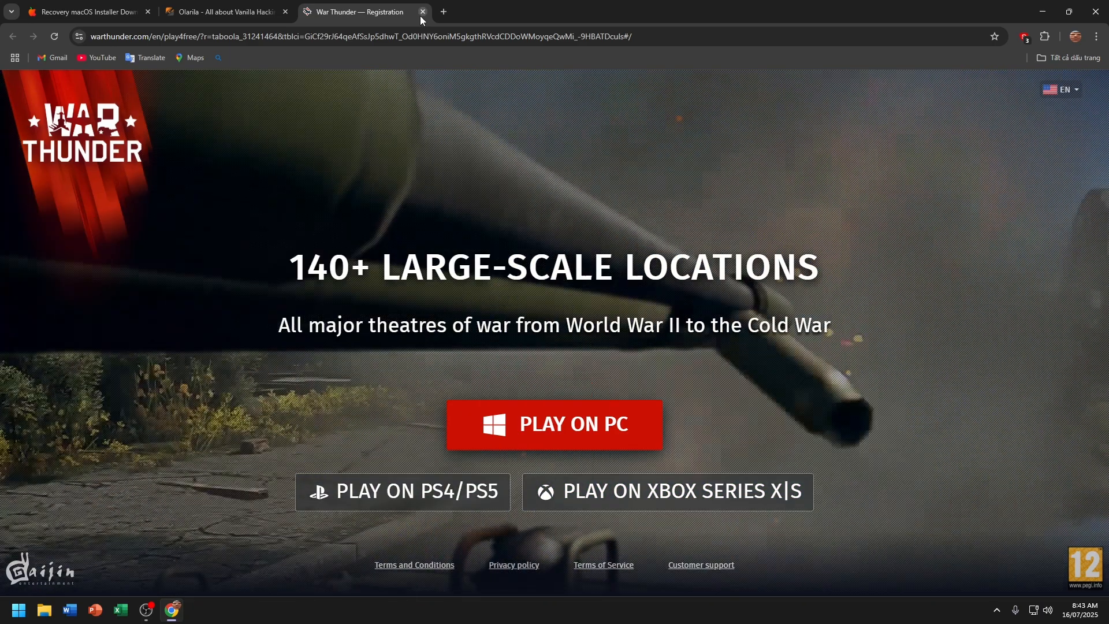
pyautogui.click(422, 12)
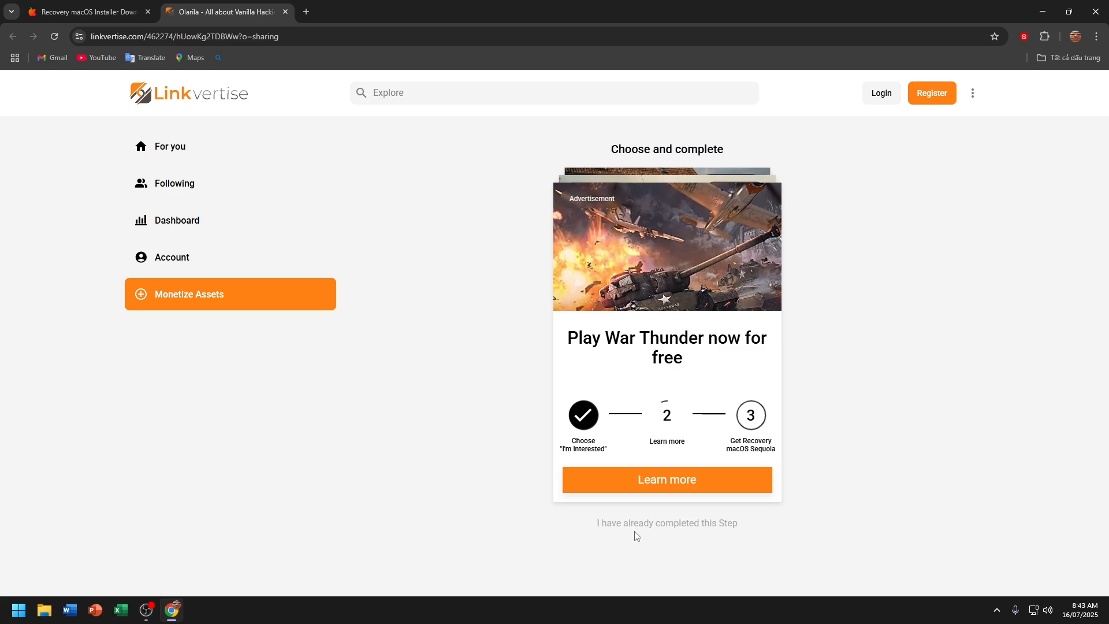
pyautogui.click(659, 525)
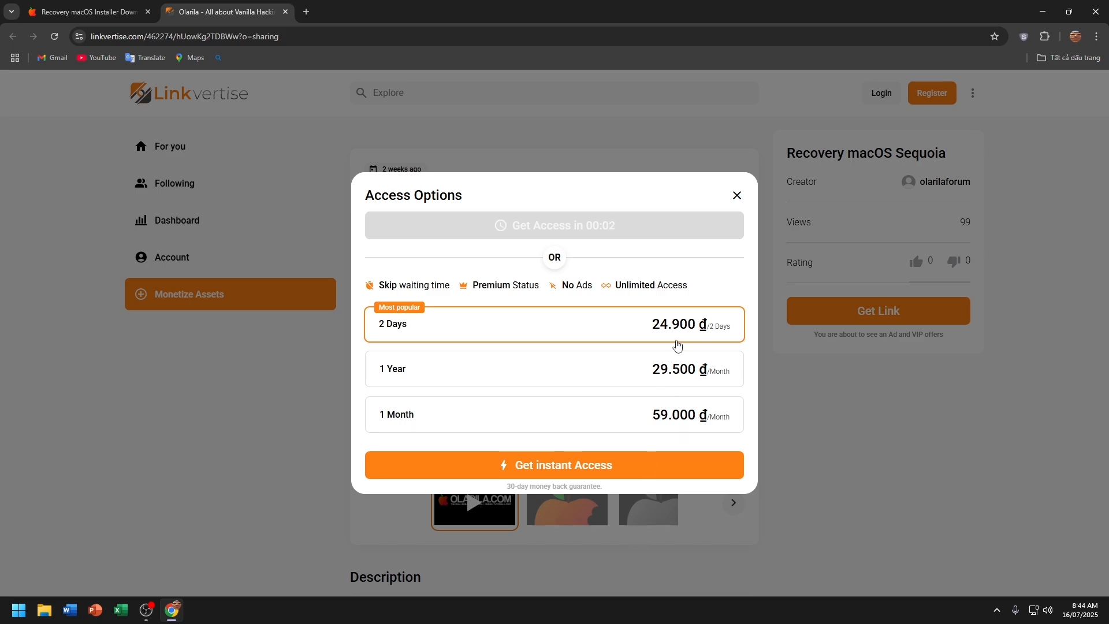
# Get access to the unlocked link and start downloading Recovery Sequoia from its MediaFire page.
pyautogui.click(633, 230)
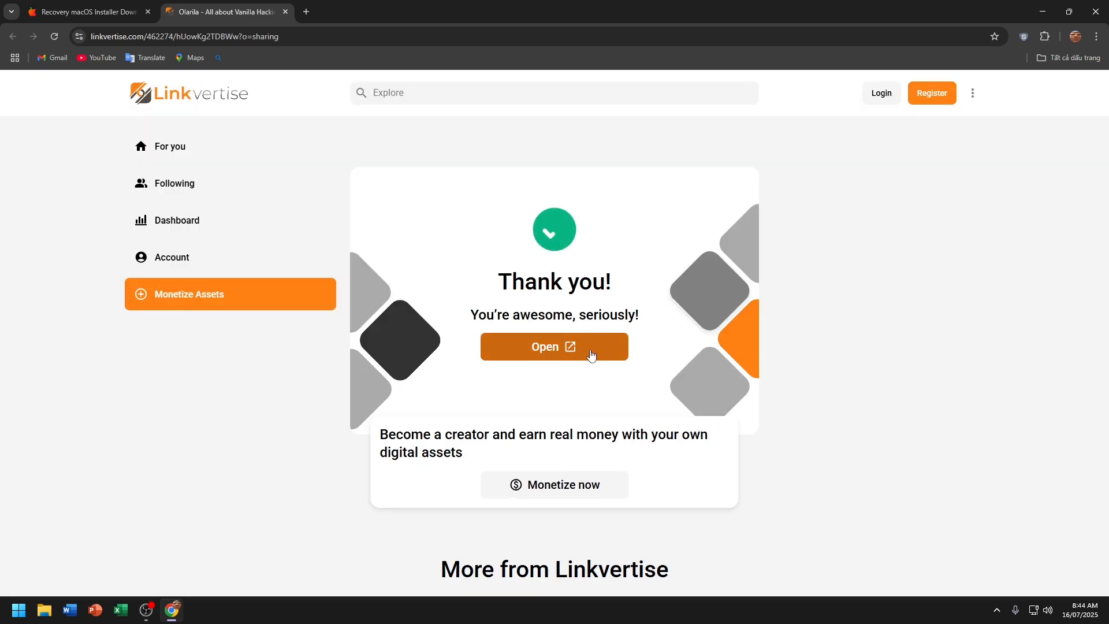
pyautogui.click(590, 353)
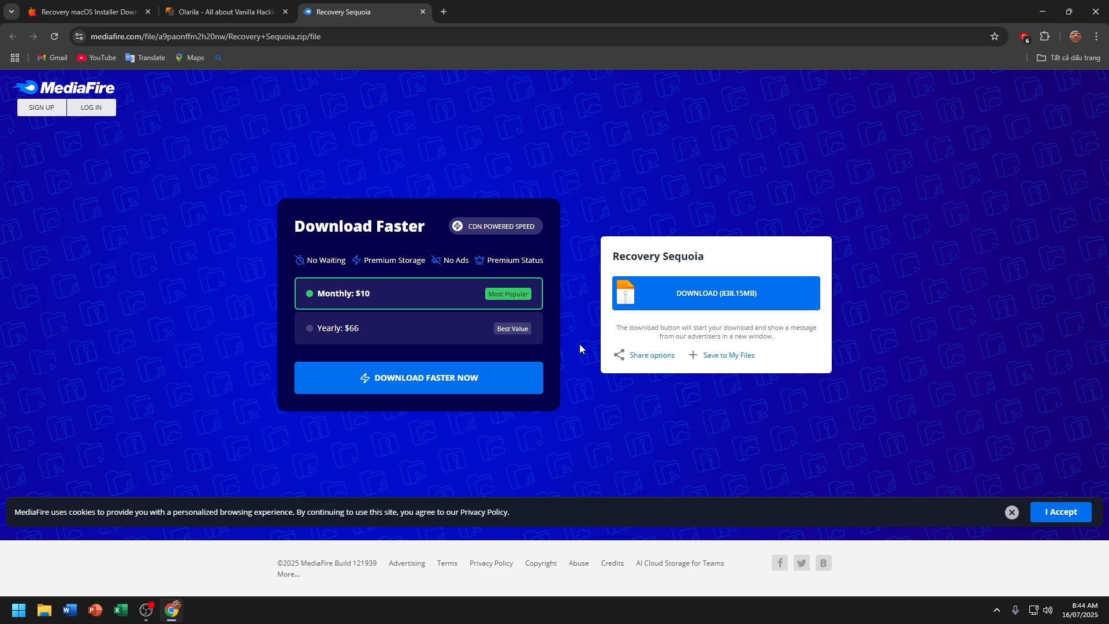
pyautogui.click(734, 307)
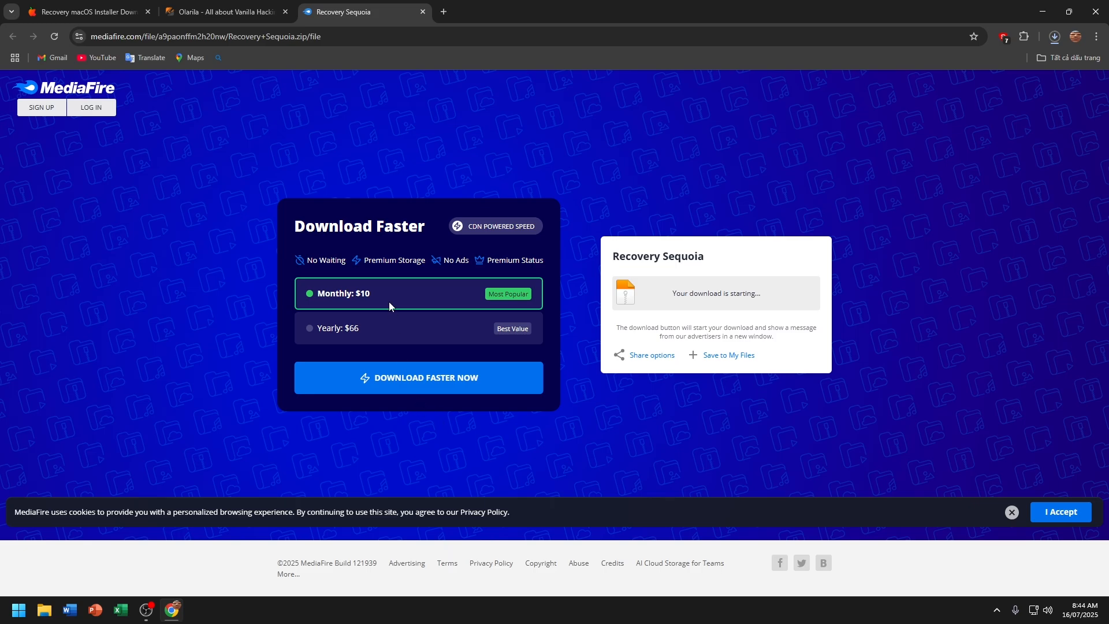
pyautogui.click(1054, 35)
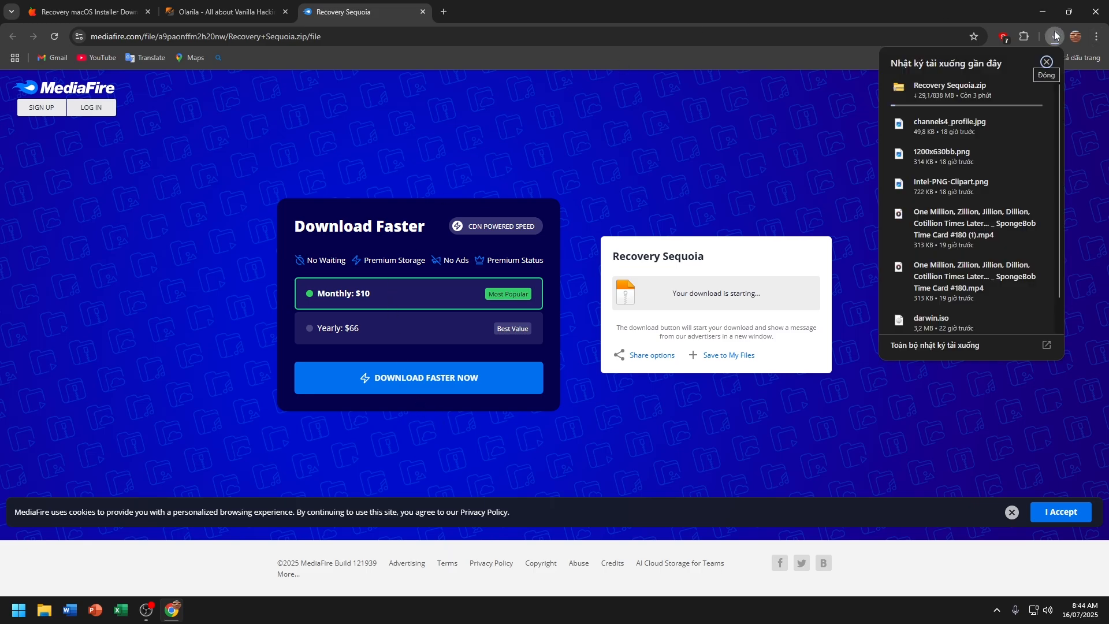
# Close the finished download pages and search for "EFI olarila" to open the "Hackintosh EFI Folder with Clover and OpenCore" topic.
pyautogui.click(286, 12)
pyautogui.click(285, 12)
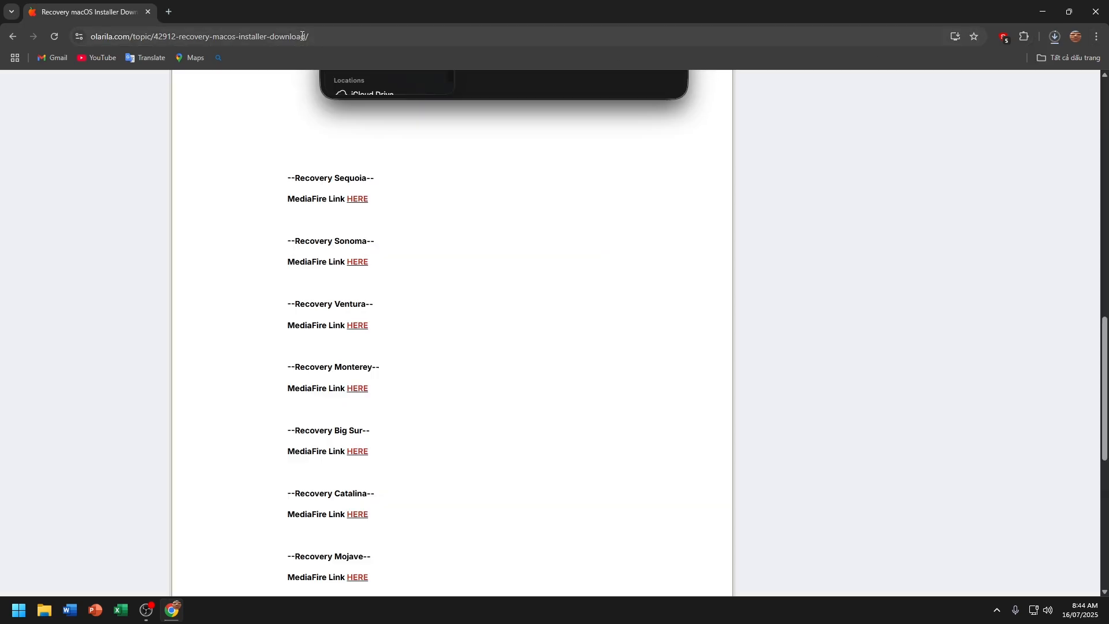
pyautogui.click(303, 37)
pyautogui.write('EFI ')
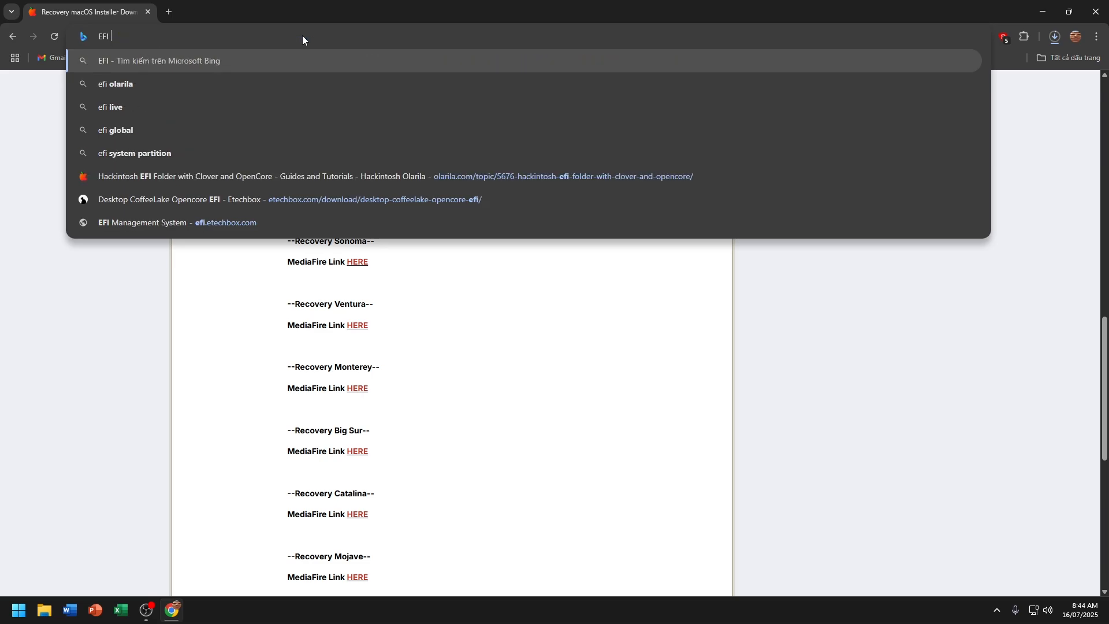
pyautogui.write('olarila')
pyautogui.press('Return')
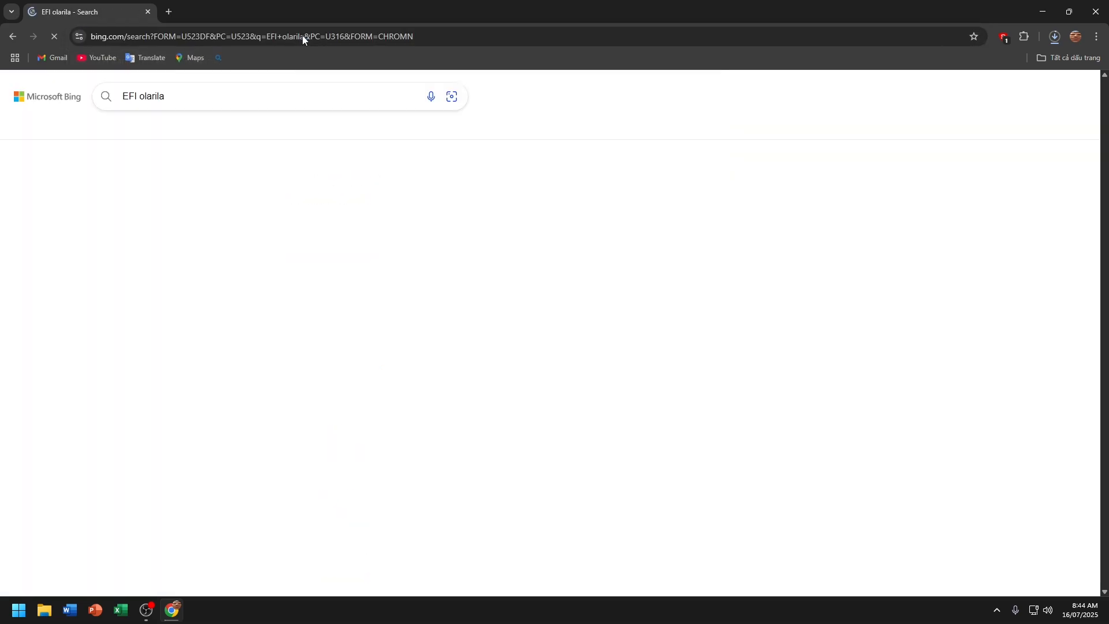
pyautogui.click(299, 203)
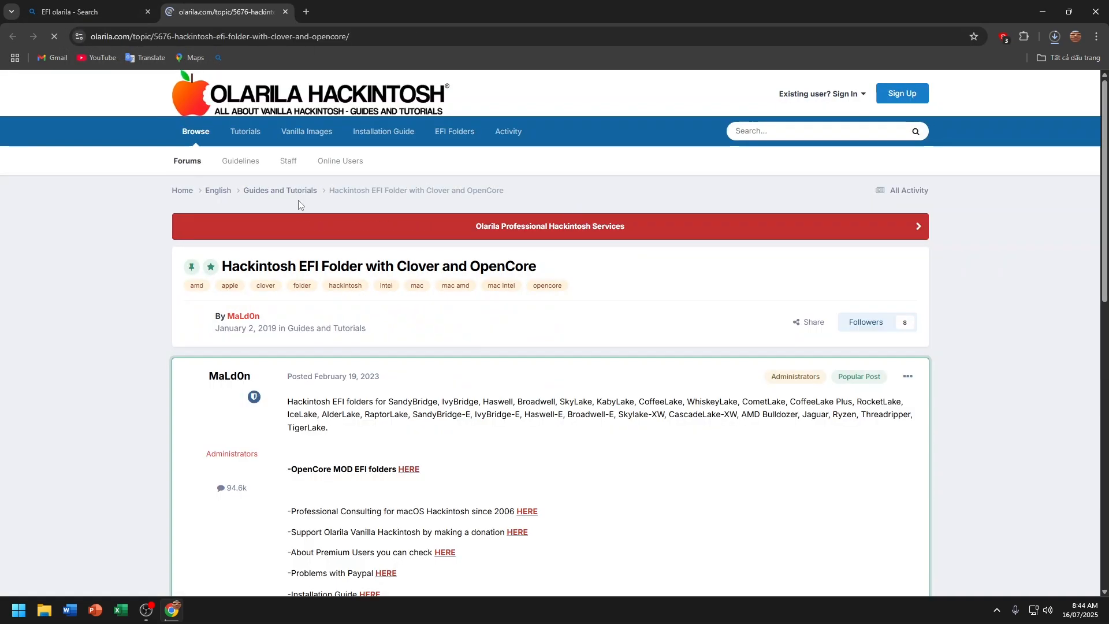
# Search the web for "cpu z downloads" in a new tab and open CPUID's CPU-Z software page.
pyautogui.click(307, 13)
pyautogui.write('cpu z')
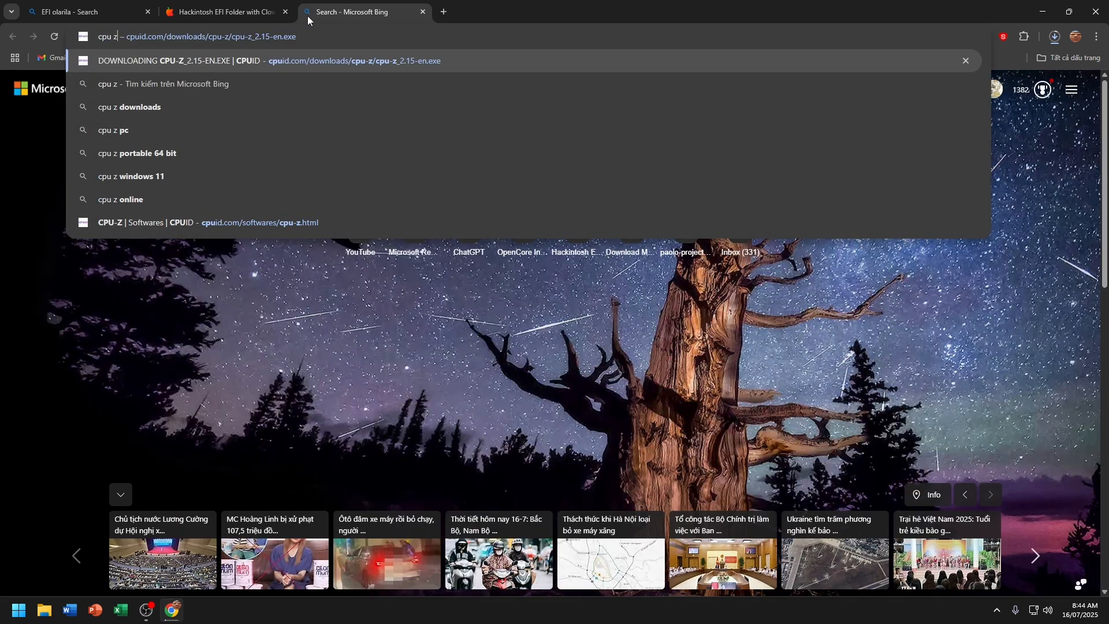
pyautogui.press('Down')
pyautogui.press('Down')
pyautogui.press('Return')
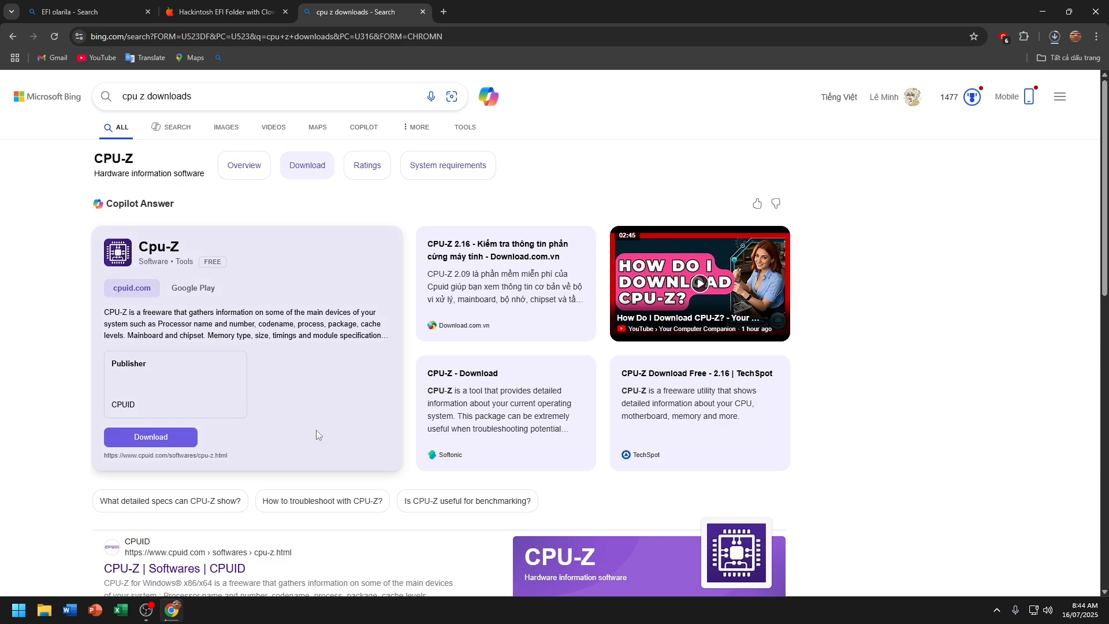
pyautogui.scroll(-2, 306, 444)
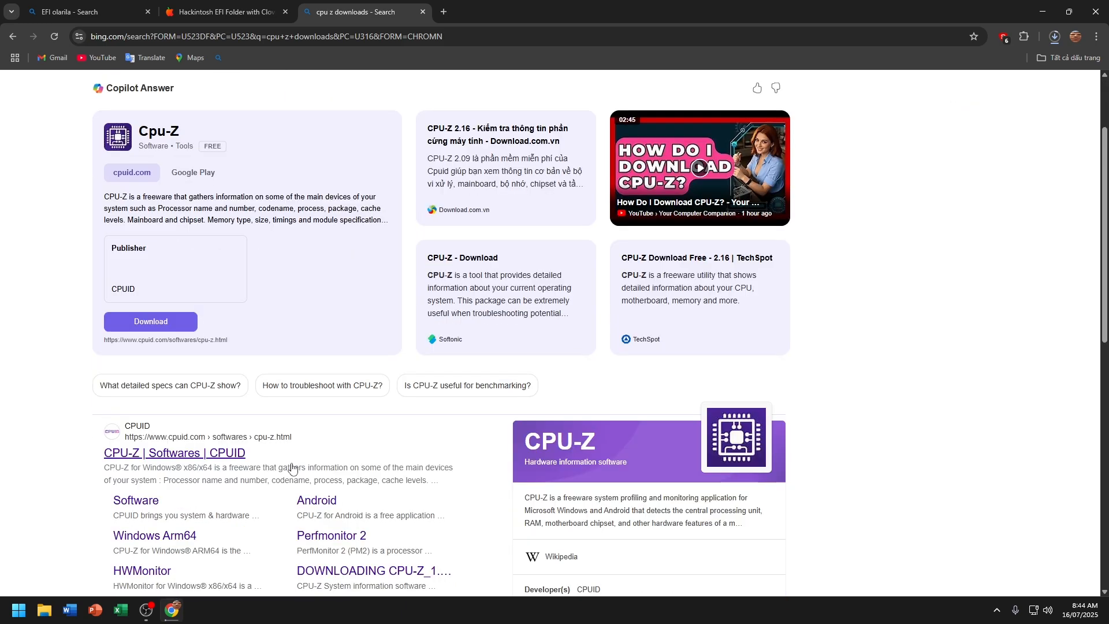
pyautogui.click(191, 459)
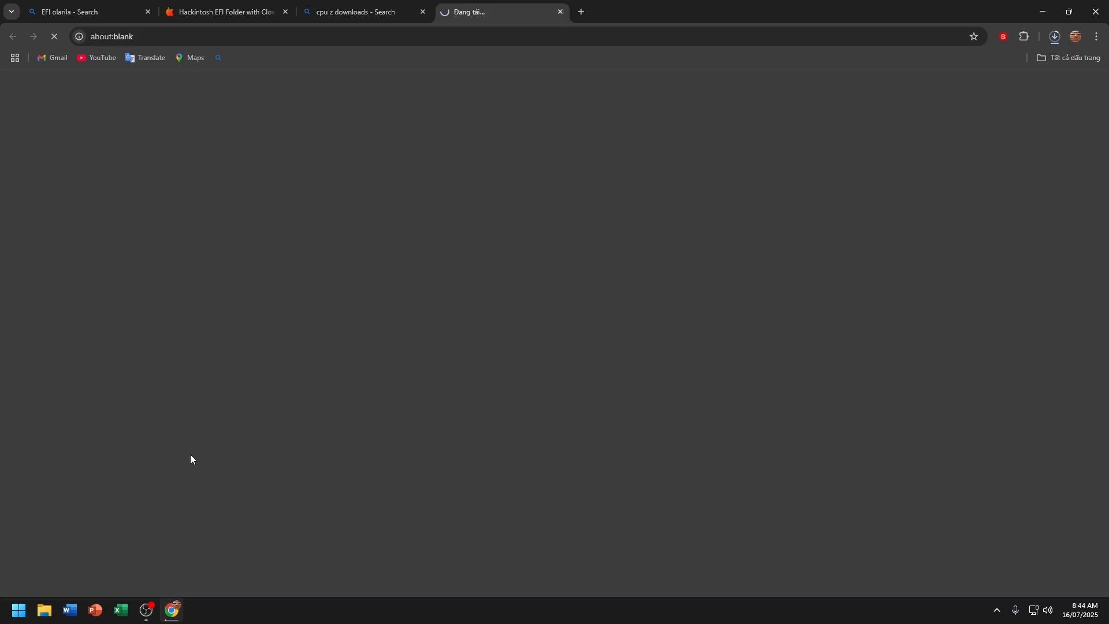
# Download the English setup version of CPU-Z, cpu-z_2.16-en.exe.
pyautogui.scroll(-2, 272, 438)
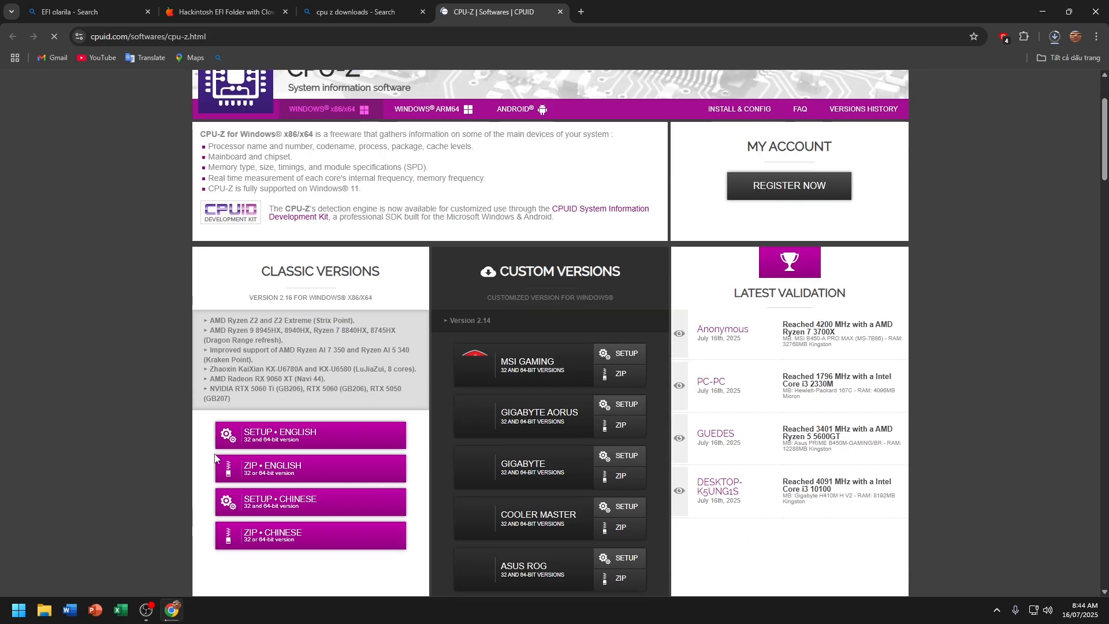
pyautogui.click(272, 437)
pyautogui.click(369, 337)
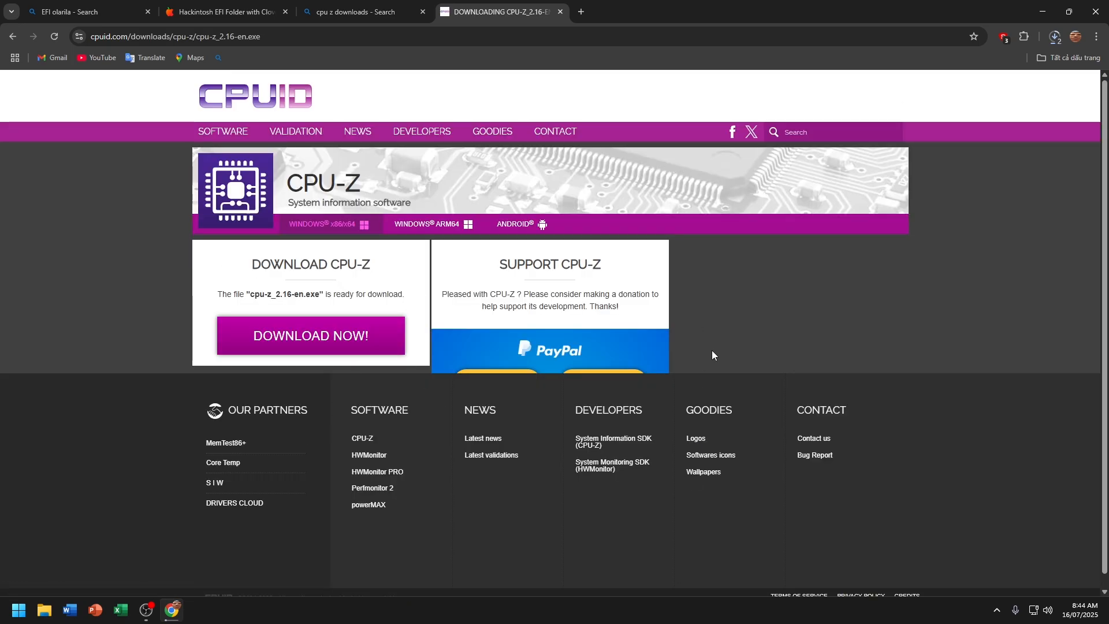
# Install CPU-Z 2.16 from the downloaded setup file, accepting the license agreement and skipping the readme.
pyautogui.click(1059, 40)
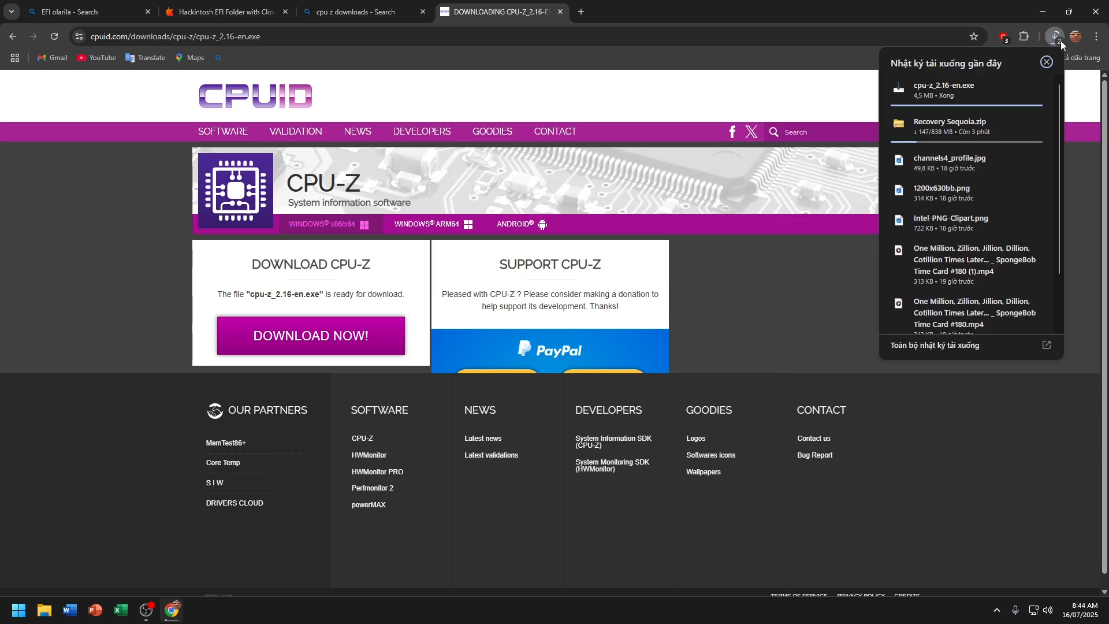
pyautogui.click(962, 89)
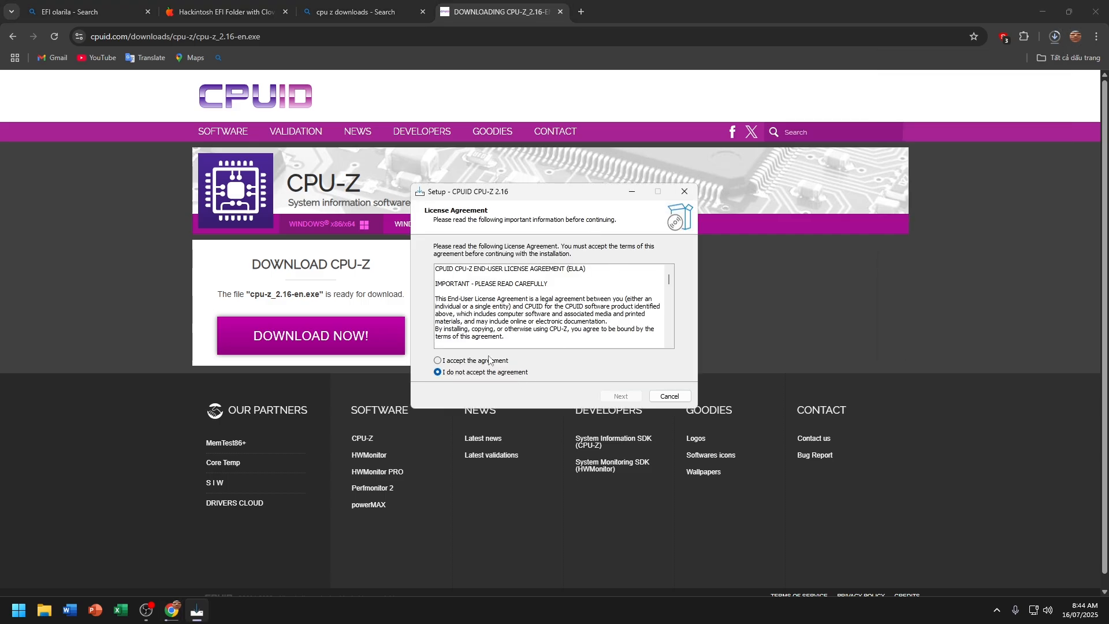
pyautogui.click(489, 361)
pyautogui.click(618, 396)
pyautogui.click(607, 399)
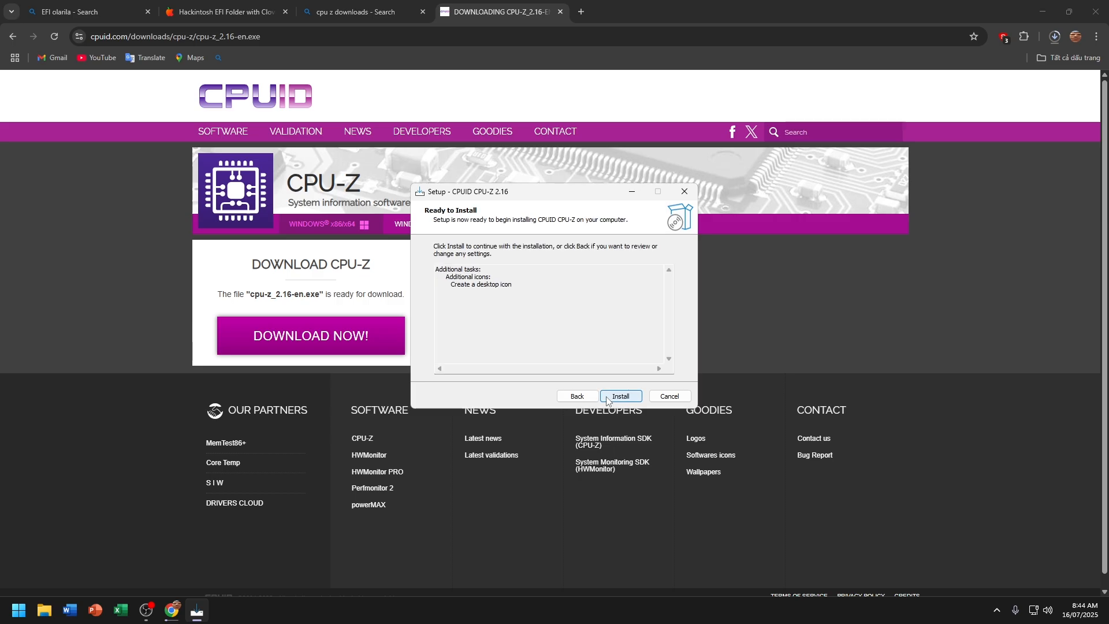
pyautogui.click(607, 398)
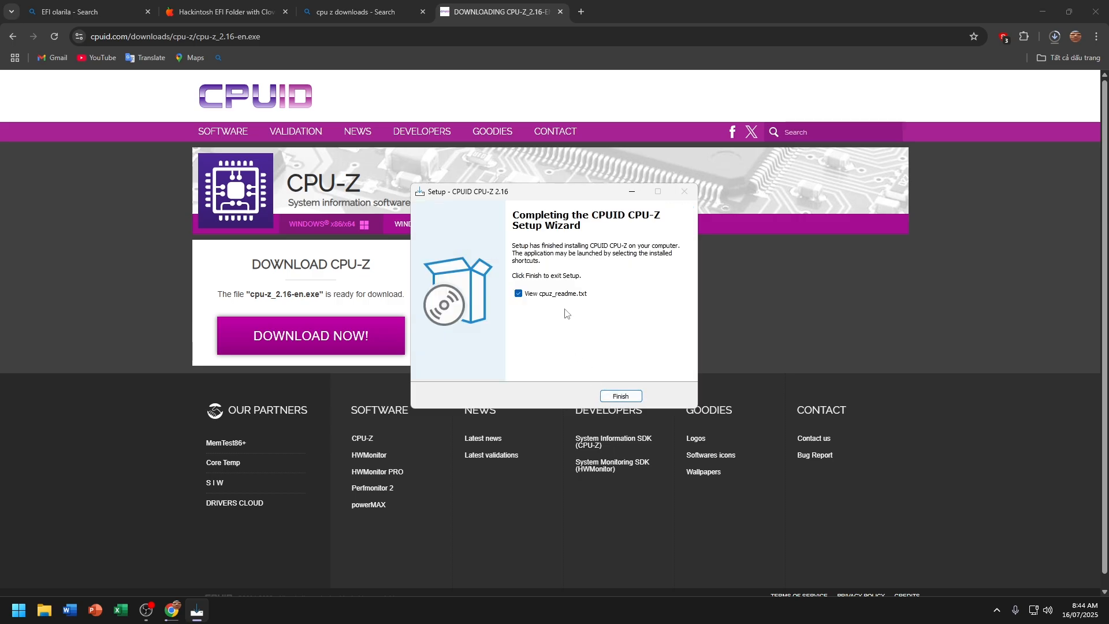
pyautogui.click(566, 297)
pyautogui.click(621, 397)
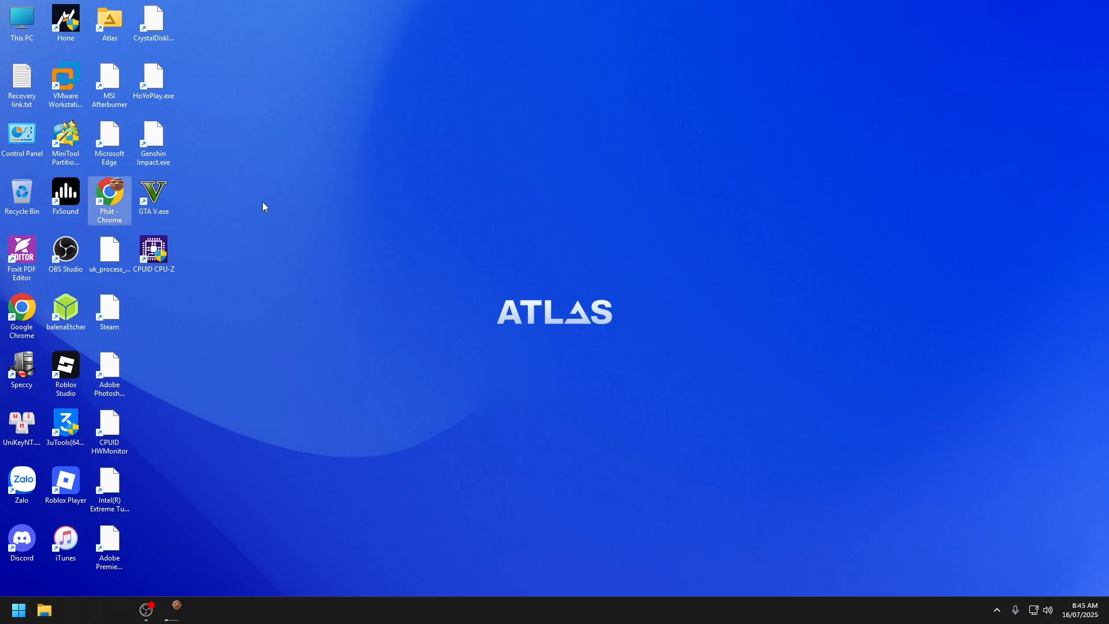
# Launch CPU-Z from the desktop and examine the processor code name and graphics details.
pyautogui.doubleClick(156, 274)
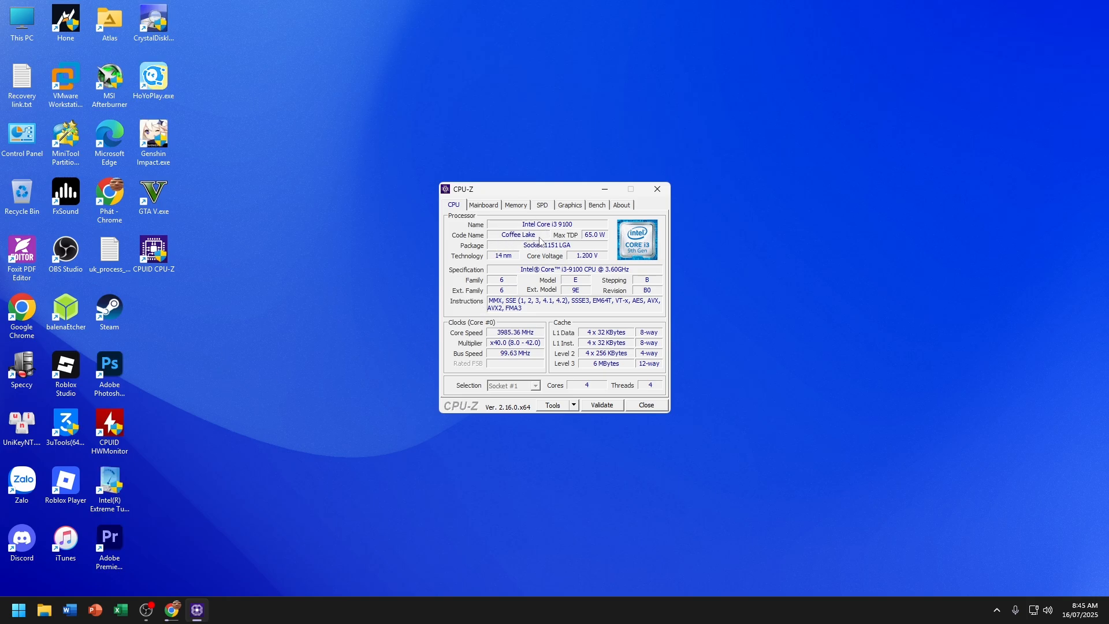
pyautogui.click(600, 205)
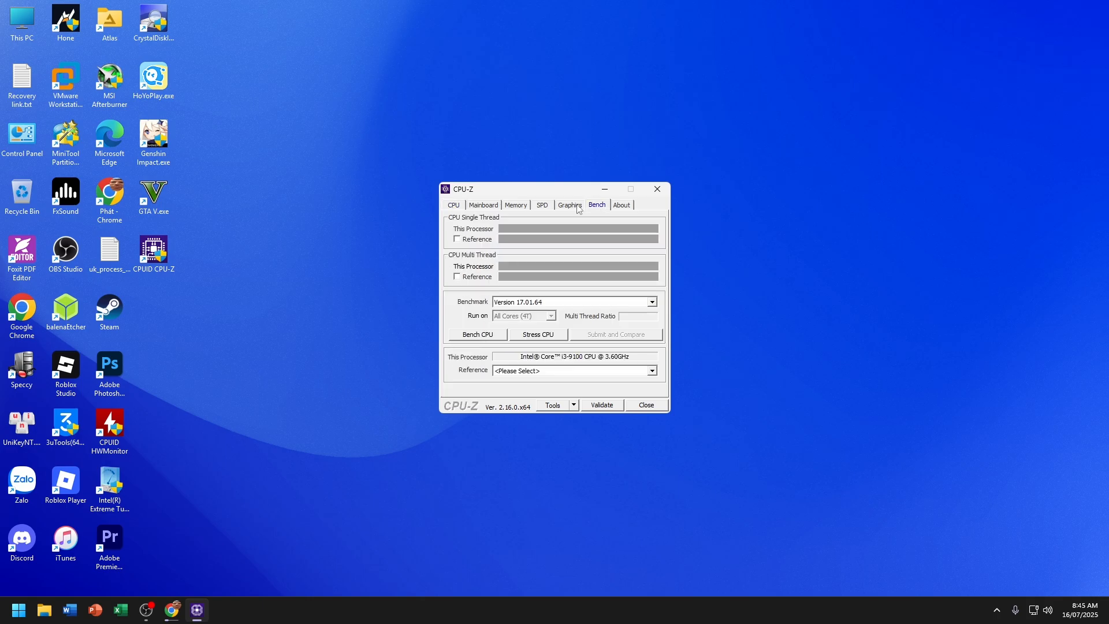
pyautogui.click(576, 206)
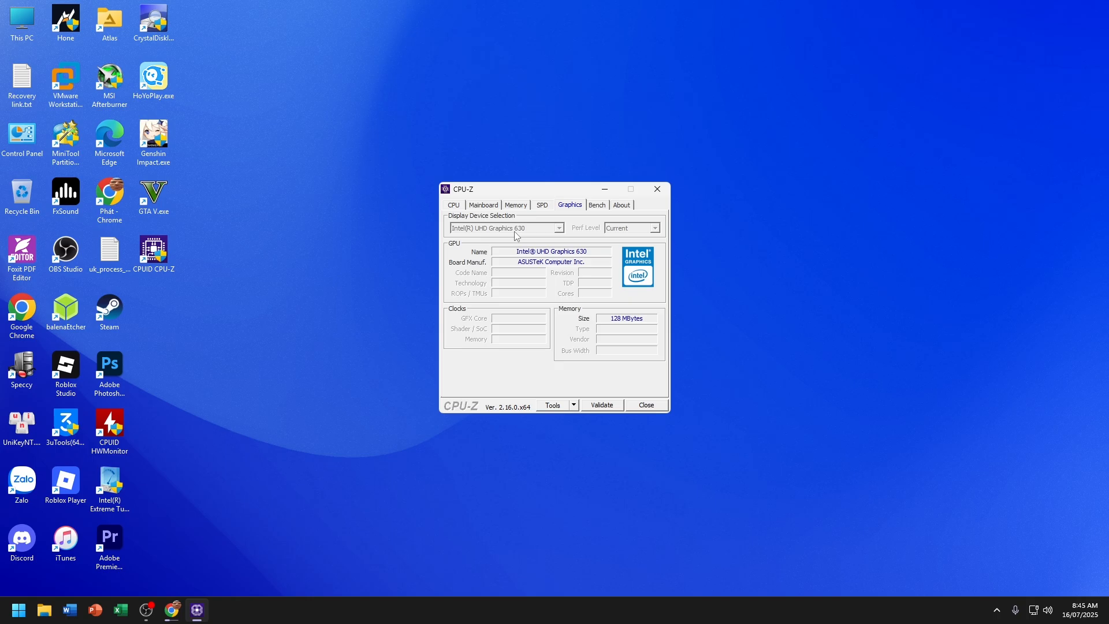
pyautogui.click(456, 207)
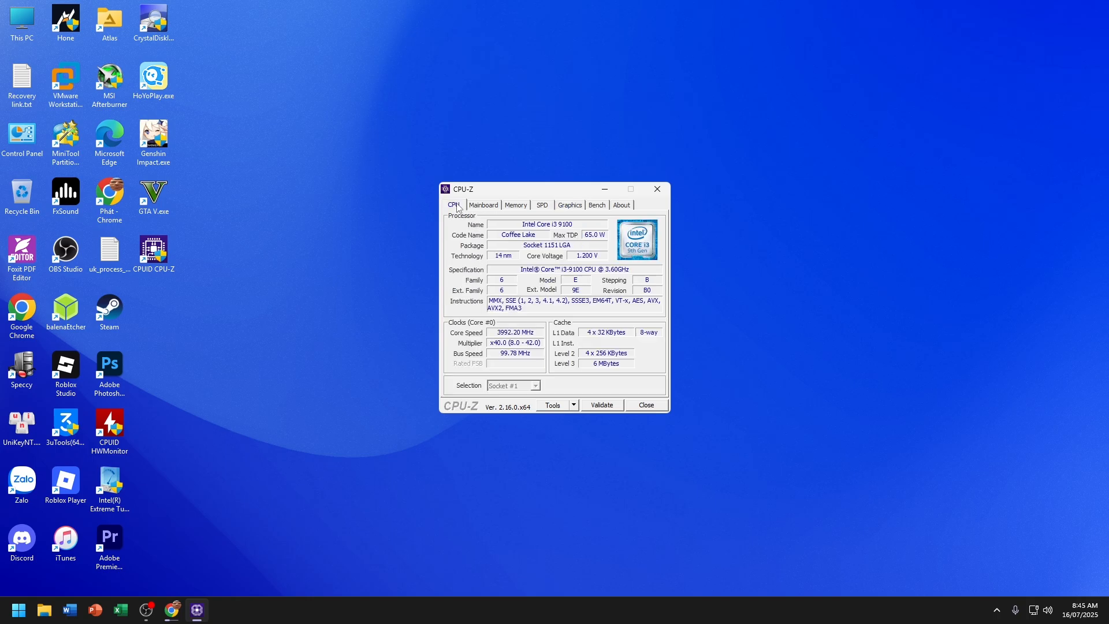
# Minimize CPU-Z, switch to Chrome and close the CPU-Z search and download tabs to return to the Olarila EFI page.
pyautogui.click(605, 189)
pyautogui.moveTo(197, 609)
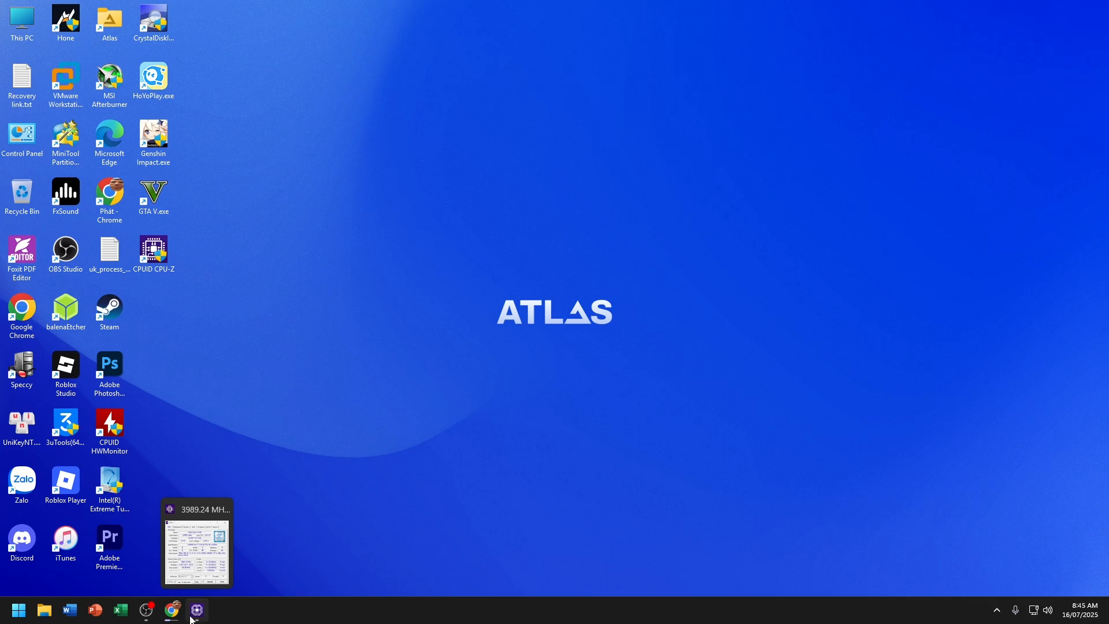
pyautogui.click(172, 610)
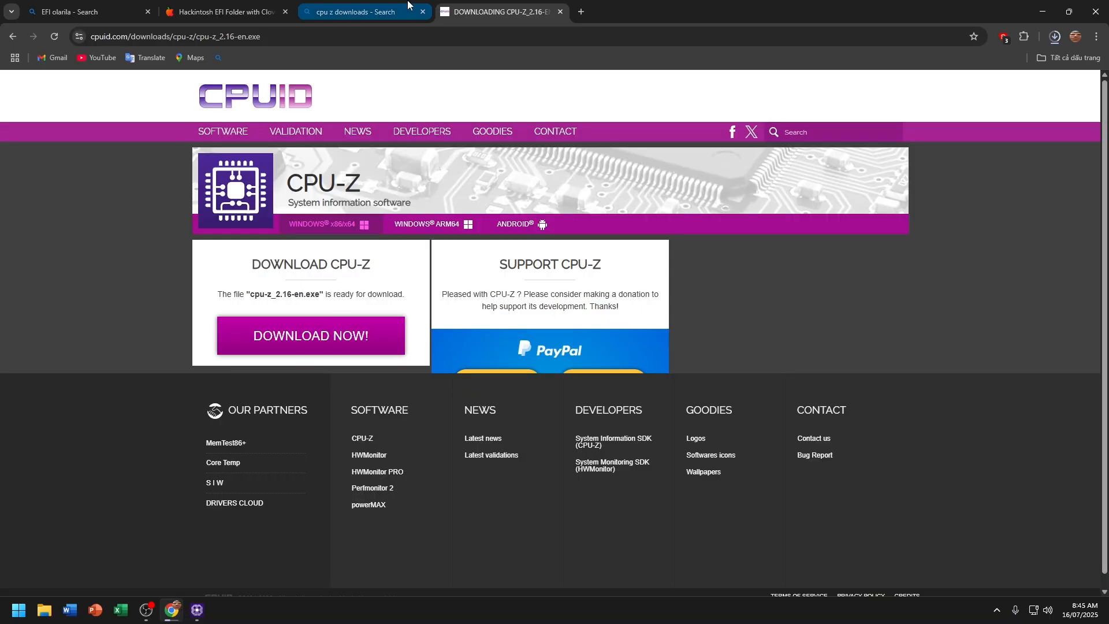
pyautogui.click(424, 11)
pyautogui.click(424, 12)
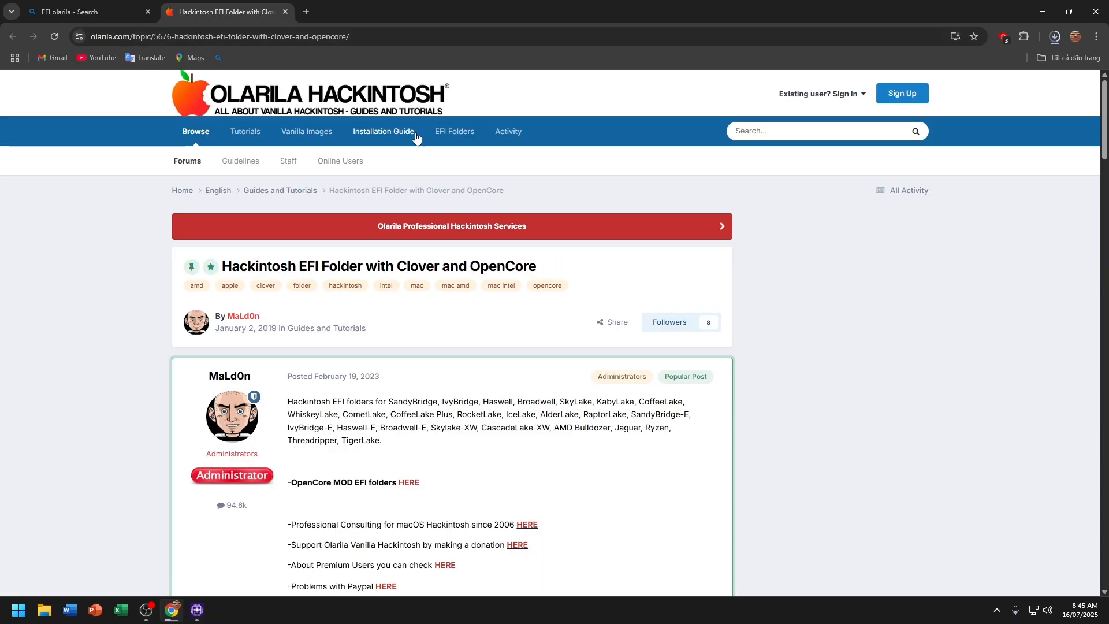
# Download the Desktop CoffeeLake folder from Olarila's OpenCore Desktop list and check it in the recent downloads.
pyautogui.scroll(-10, 392, 225)
pyautogui.scroll(-8, 392, 225)
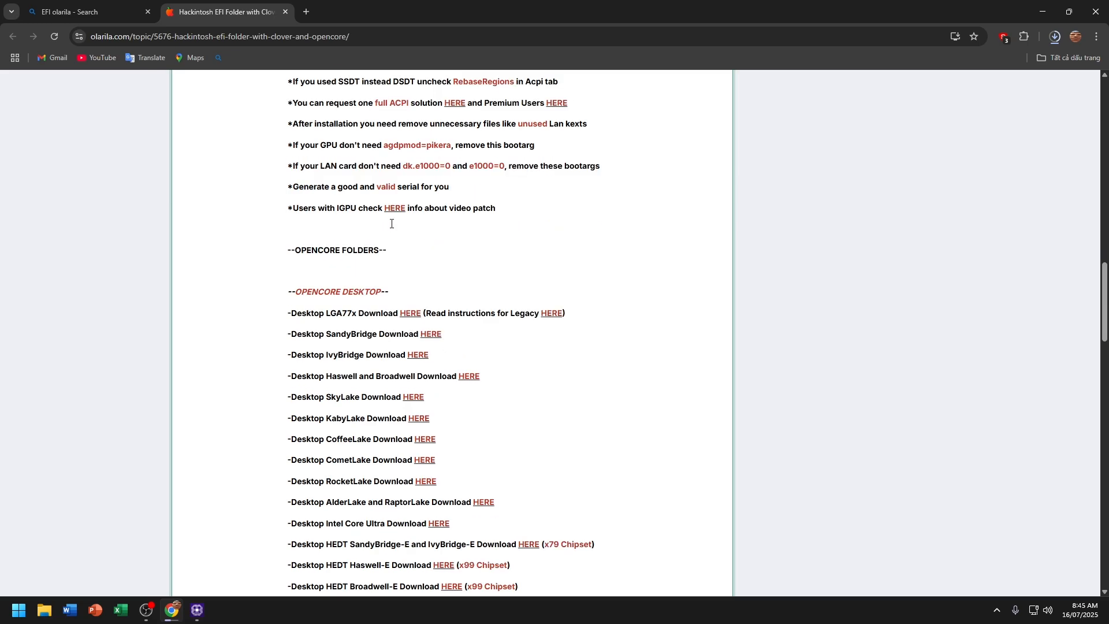
pyautogui.scroll(-1, 422, 350)
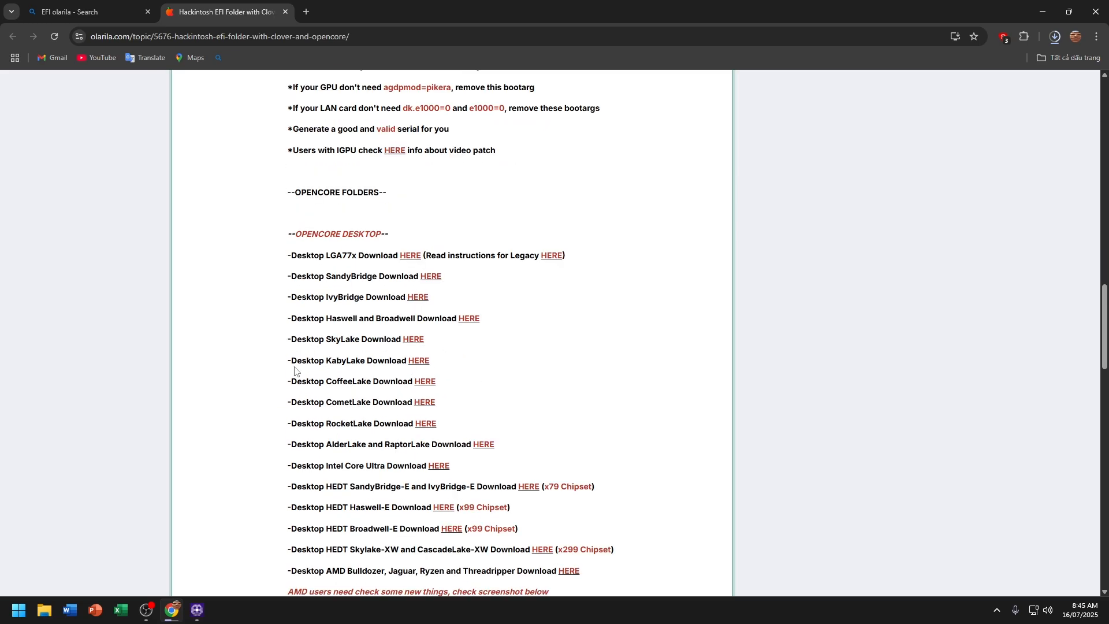
pyautogui.moveTo(290, 379); pyautogui.dragTo(438, 383)
pyautogui.scroll(-7, 439, 381)
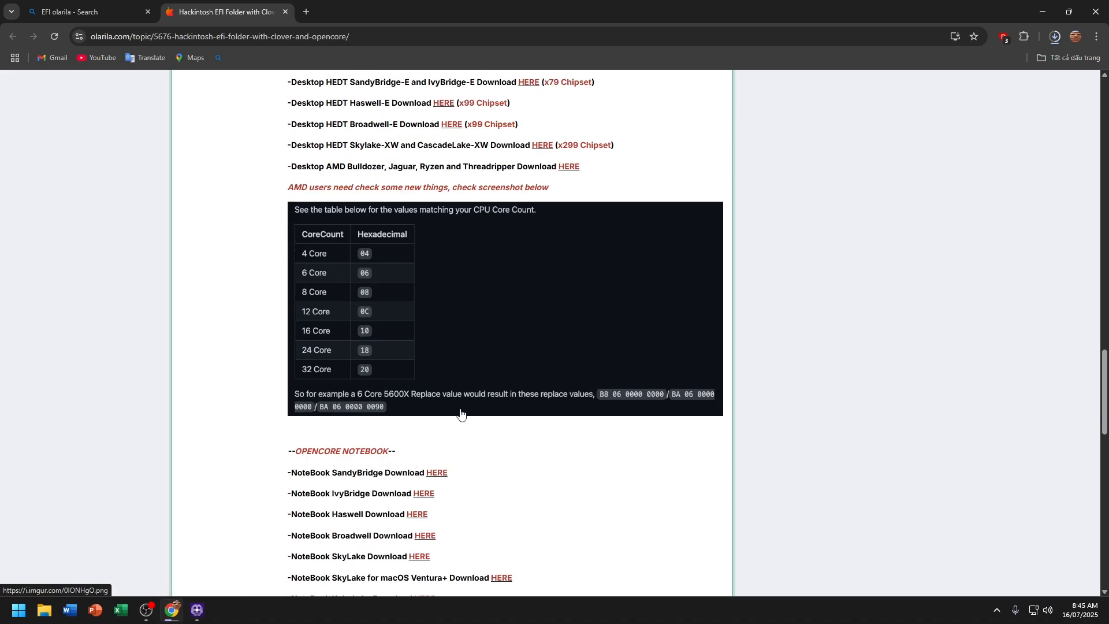
pyautogui.scroll(5, 560, 317)
pyautogui.scroll(-5, 491, 338)
pyautogui.scroll(-3, 363, 462)
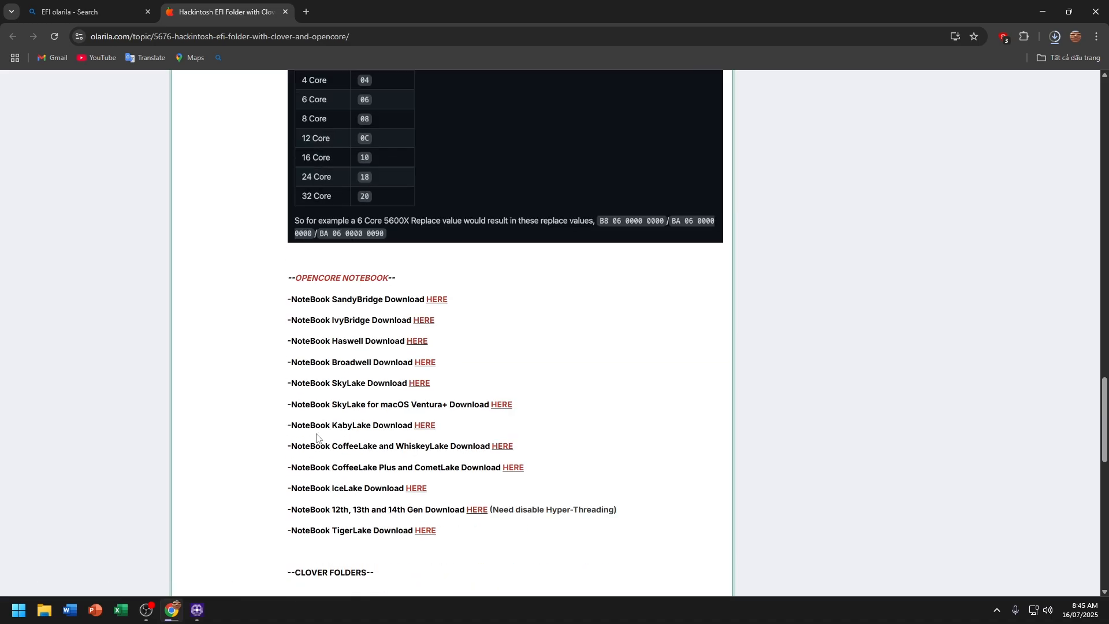
pyautogui.scroll(9, 377, 506)
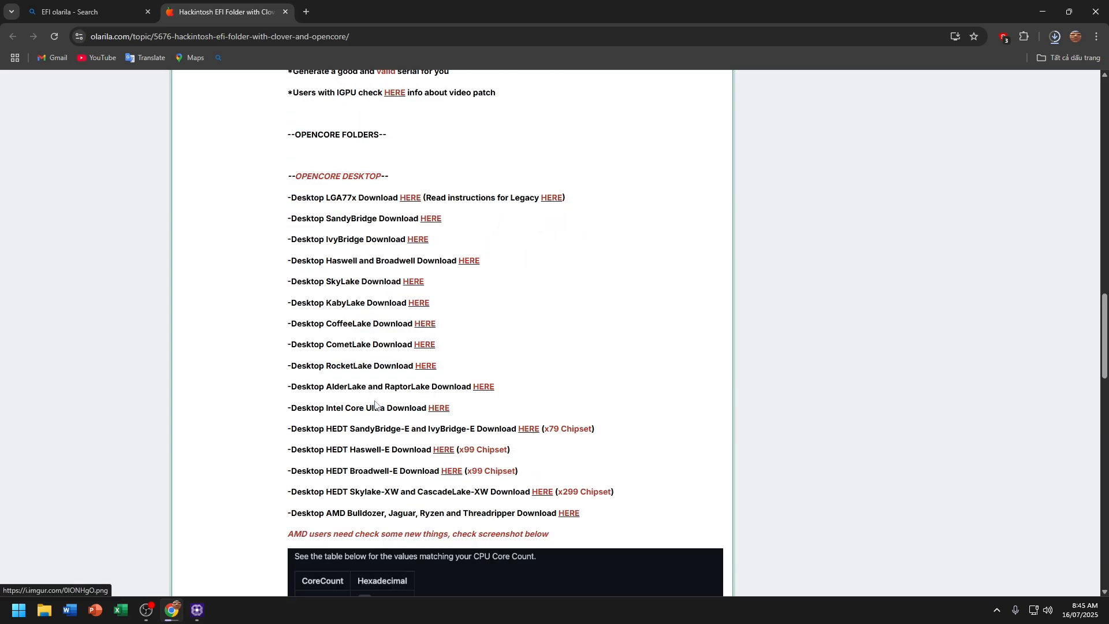
pyautogui.click(425, 324)
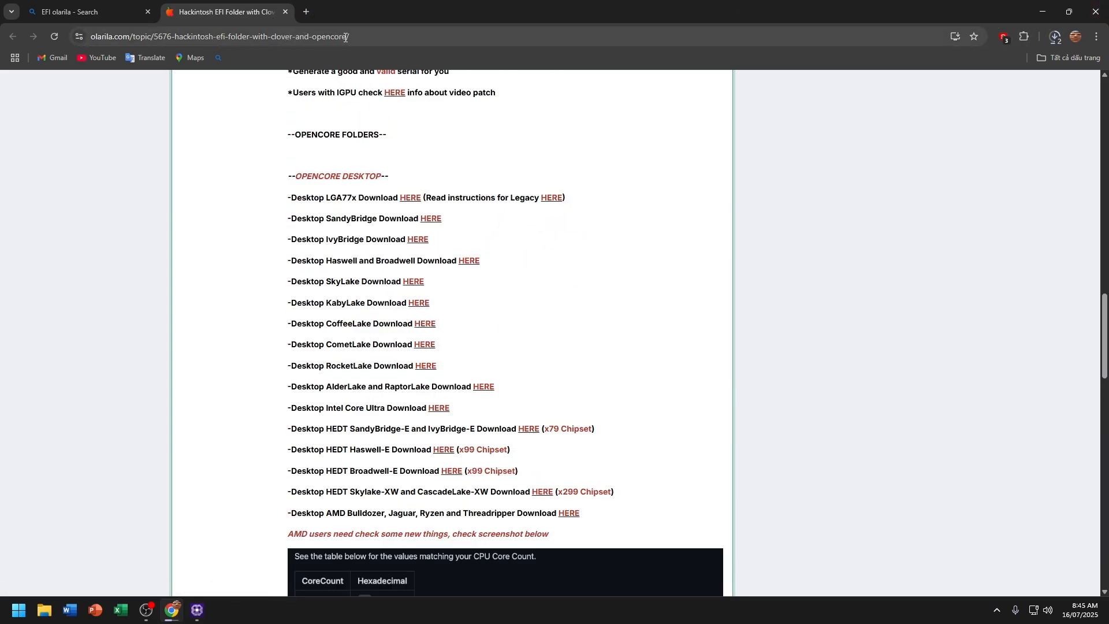
pyautogui.click(1056, 36)
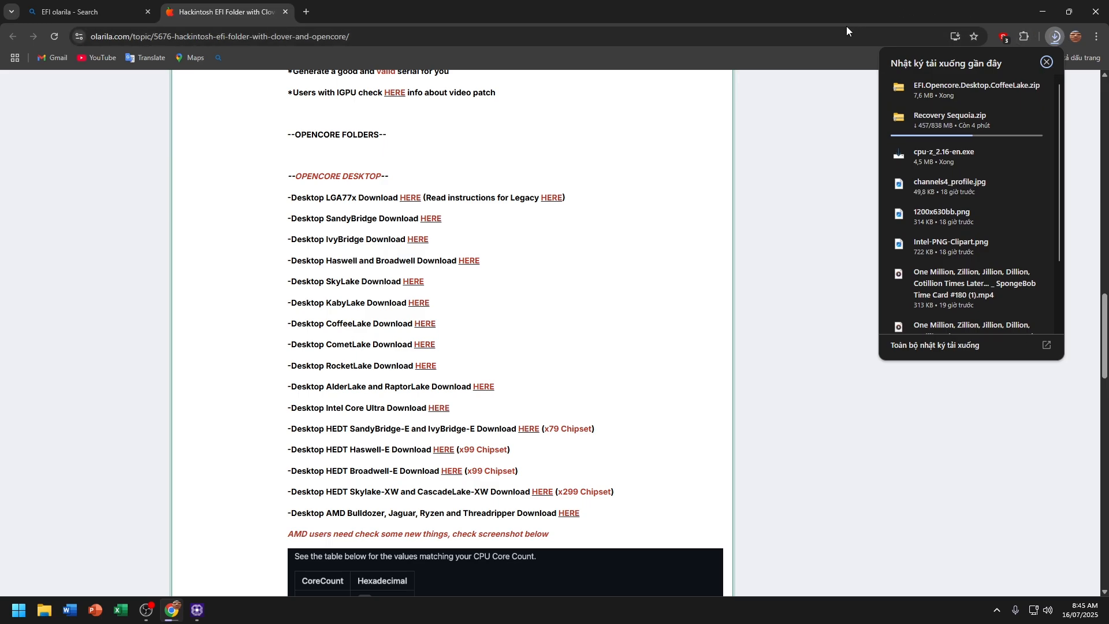
# Open the corpnewt/ProperTree repository on GitHub and download it as a ZIP.
pyautogui.click(831, 37)
pyautogui.write('prope')
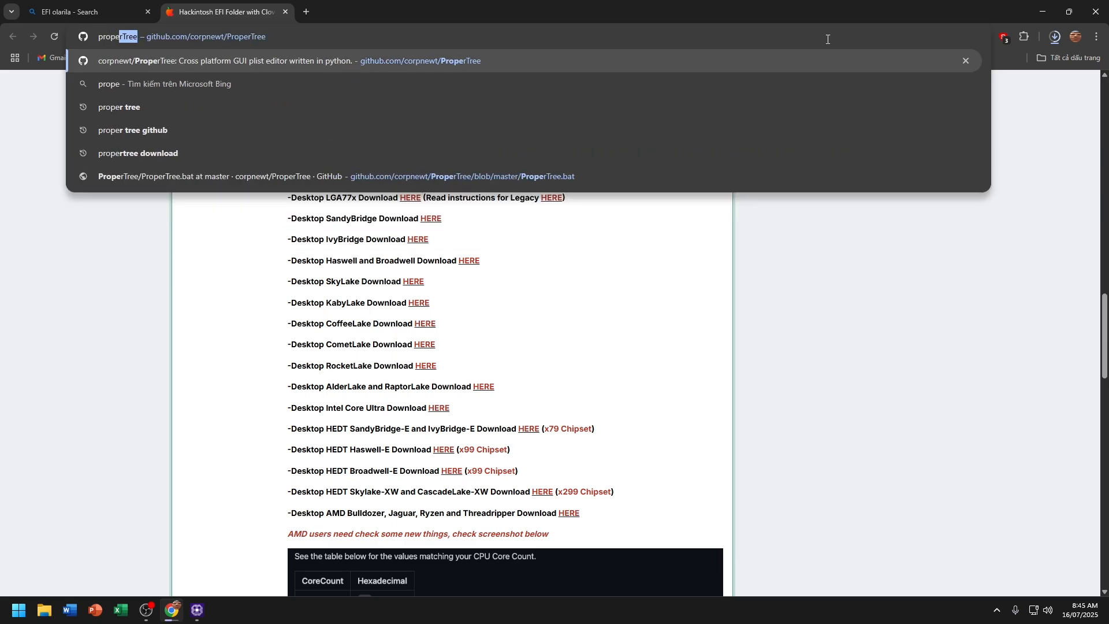
pyautogui.write('r')
pyautogui.press('Return')
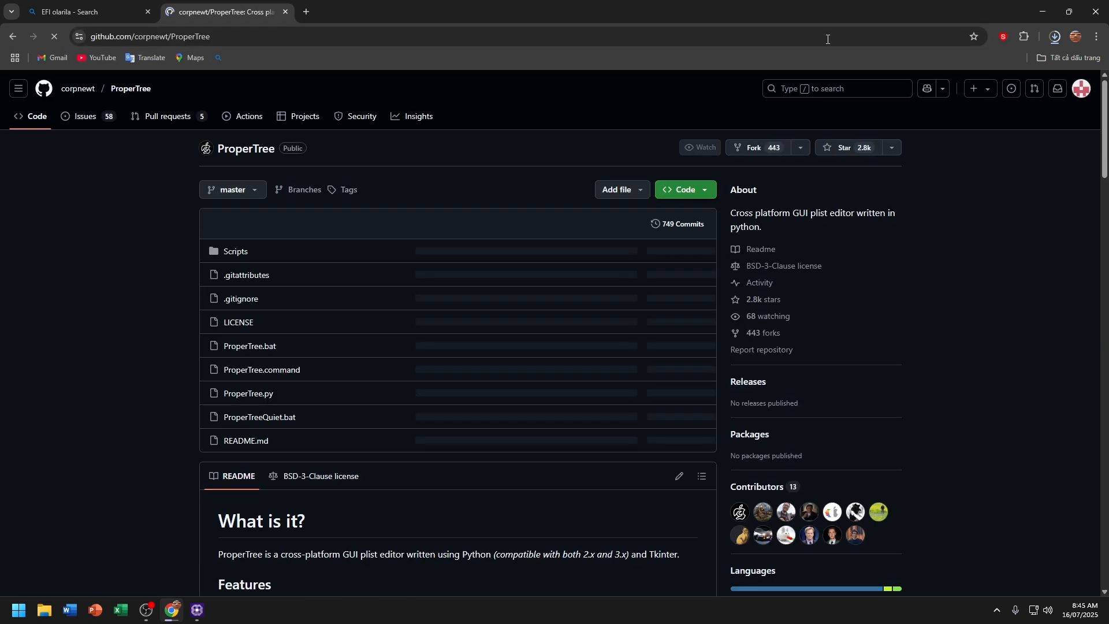
pyautogui.click(702, 196)
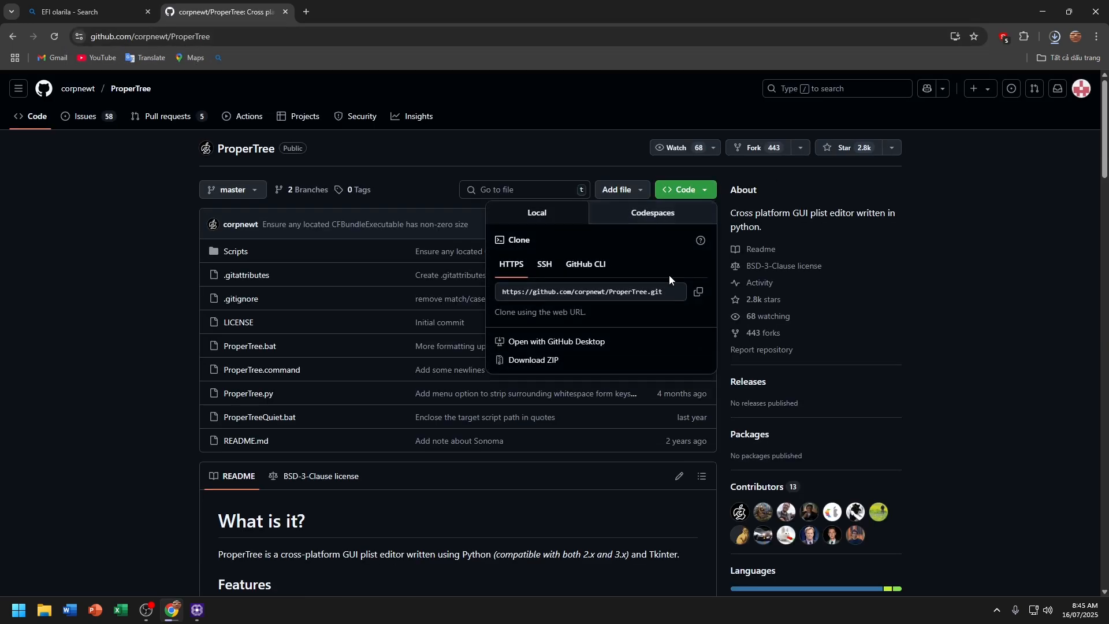
pyautogui.click(572, 360)
# Open the corpnewt/GenSMBIOS repository on GitHub, download it as a ZIP and check the recent downloads.
pyautogui.click(589, 37)
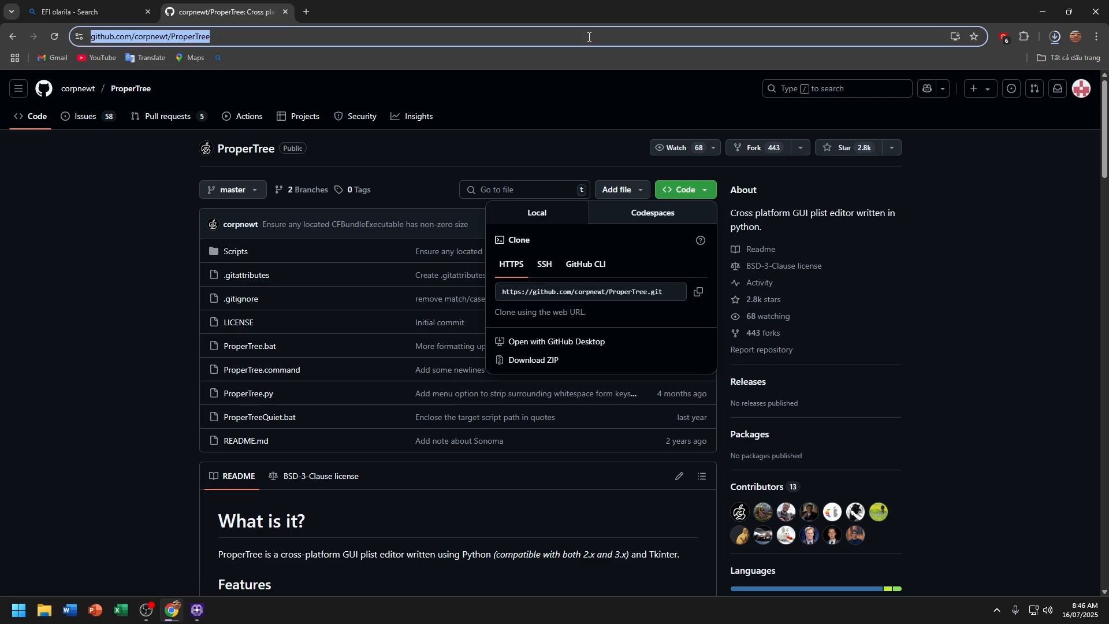
pyautogui.write('GENS')
pyautogui.press('Return')
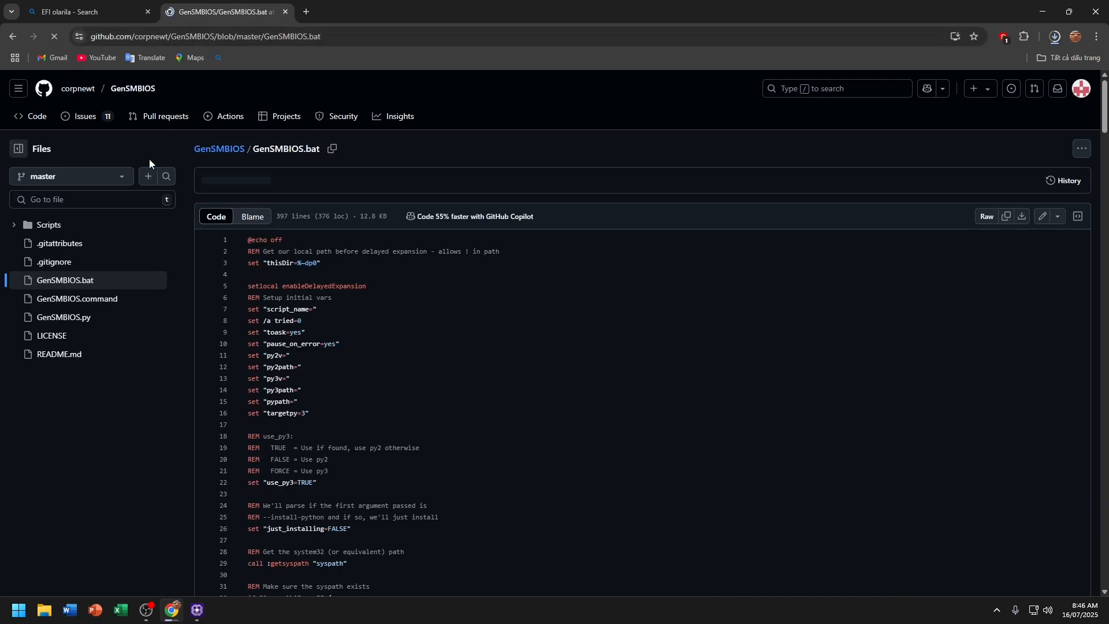
pyautogui.click(213, 148)
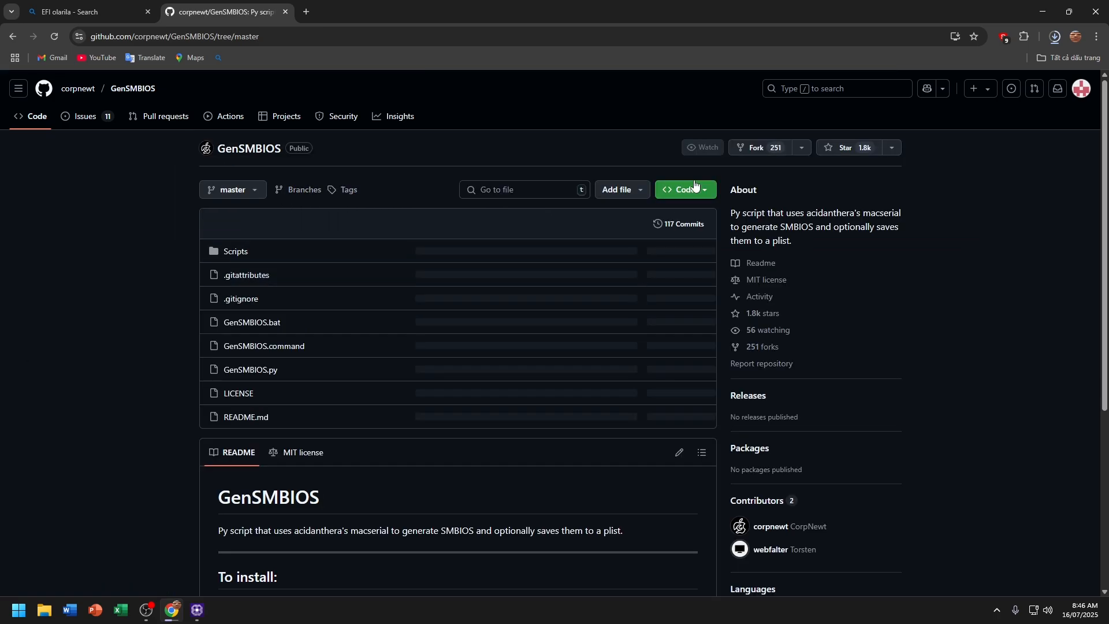
pyautogui.click(698, 196)
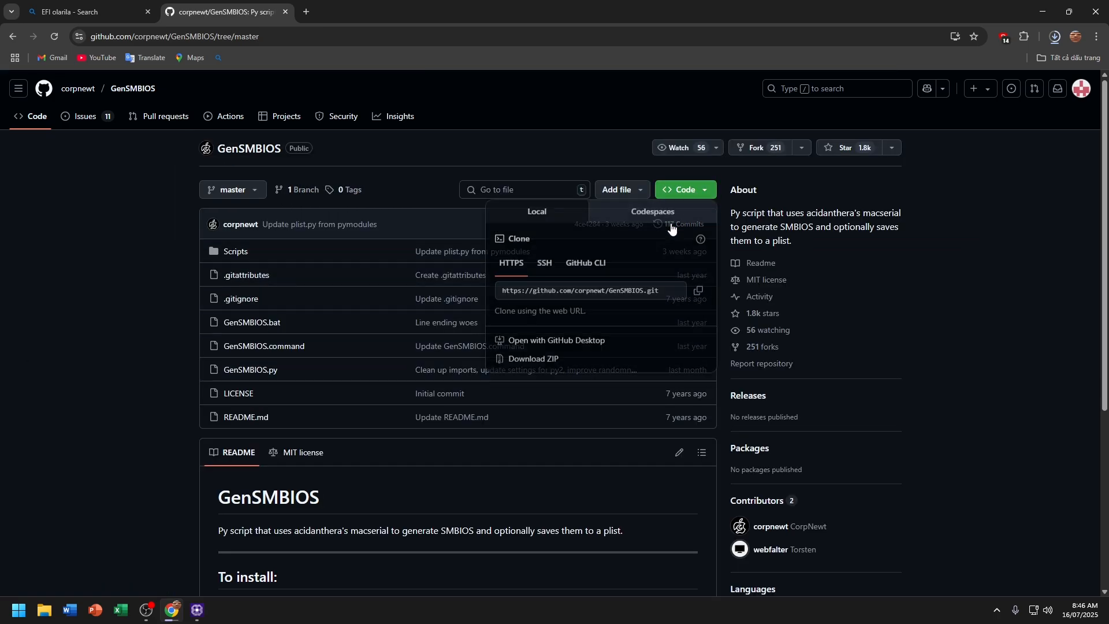
pyautogui.click(595, 358)
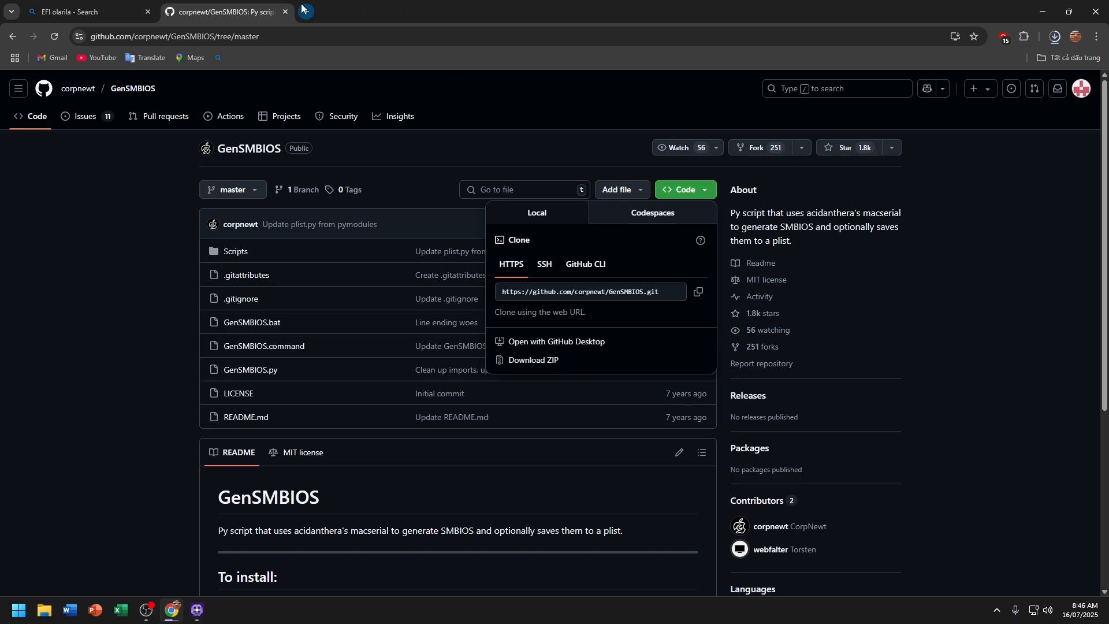
pyautogui.click(1054, 36)
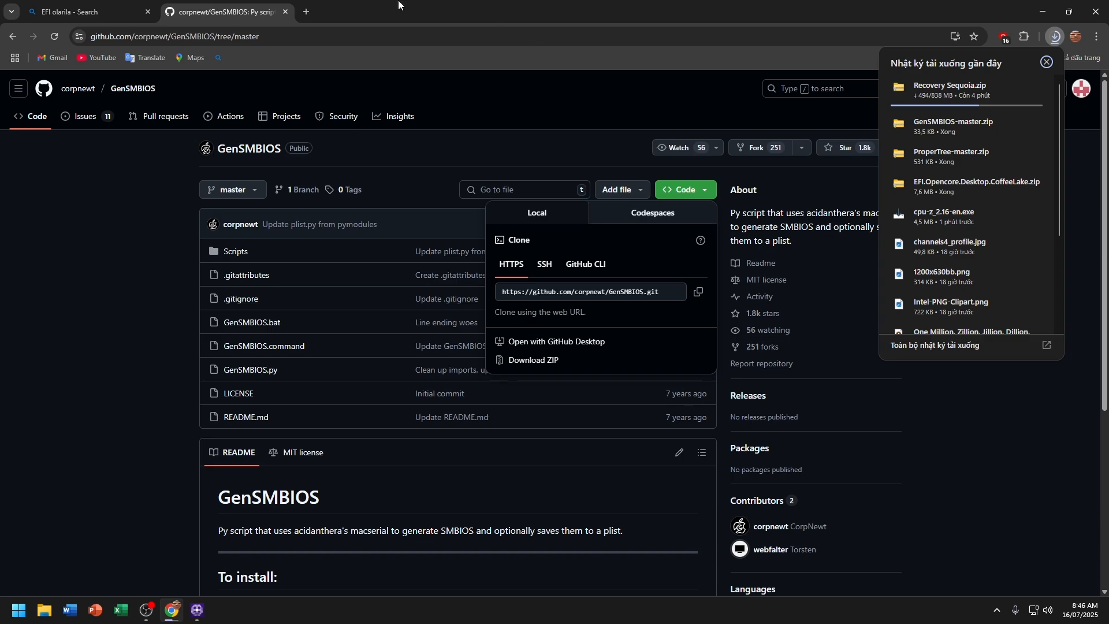
# Close the GenSMBIOS page, check the Recovery Sequoia.zip progress in the full download history, and minimize the browser.
pyautogui.click(287, 9)
pyautogui.click(288, 10)
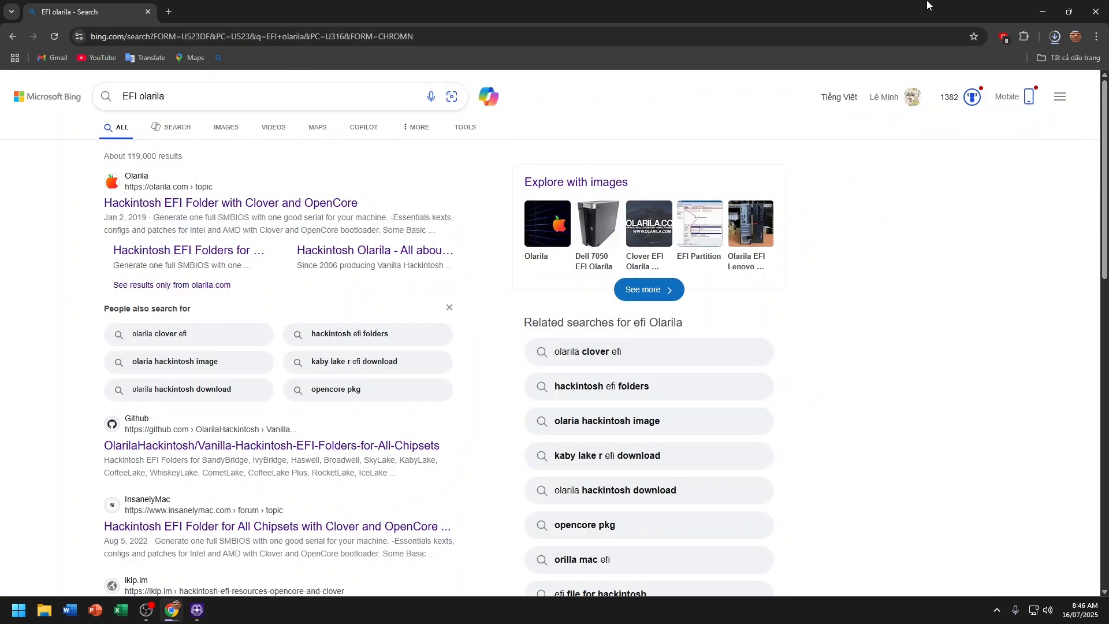
pyautogui.click(1054, 36)
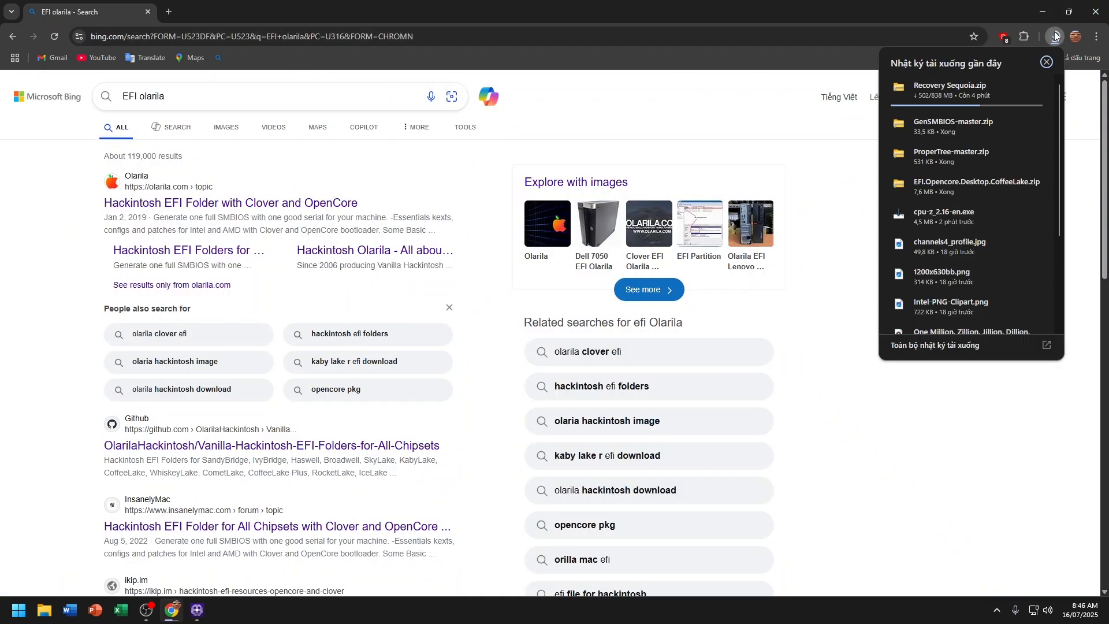
pyautogui.click(1046, 75)
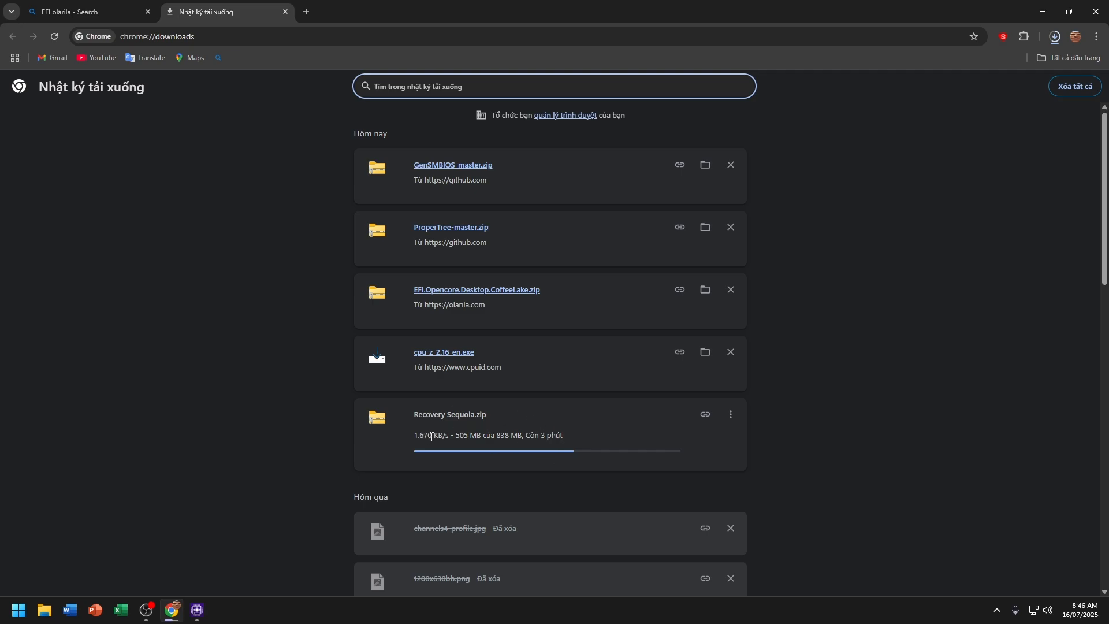
pyautogui.click(1042, 12)
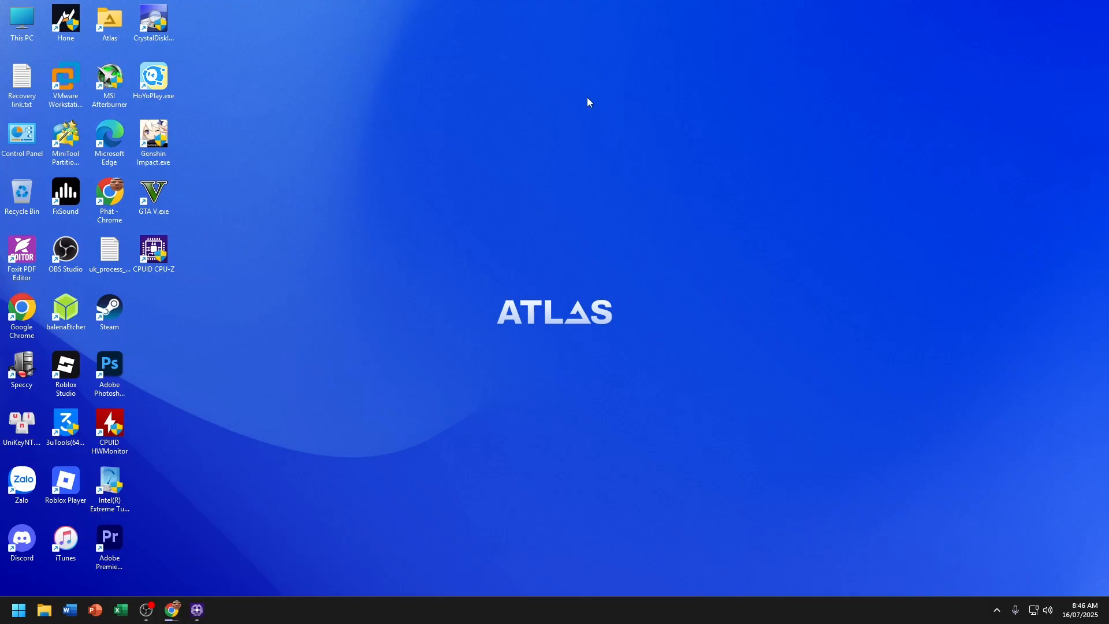
# Open the Downloads folder in File Explorer and permanently delete the older files listed below today's downloads.
pyautogui.doubleClick(8, 23)
pyautogui.click(49, 129)
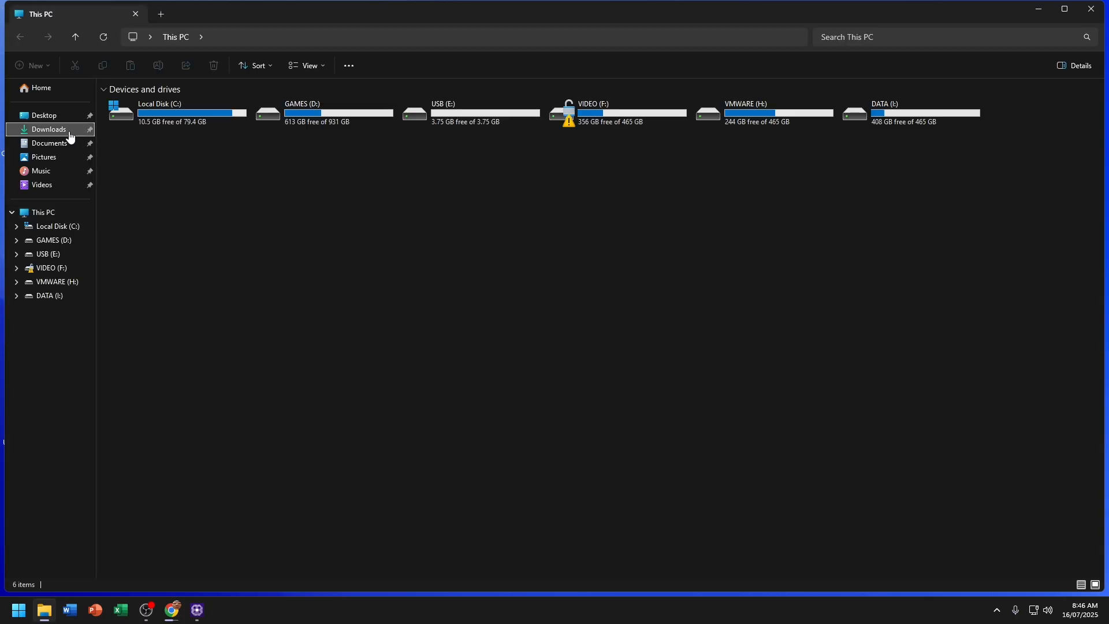
pyautogui.moveTo(128, 320); pyautogui.dragTo(325, 264)
pyautogui.hotkey('shift', 'Delete')
pyautogui.press('Return')
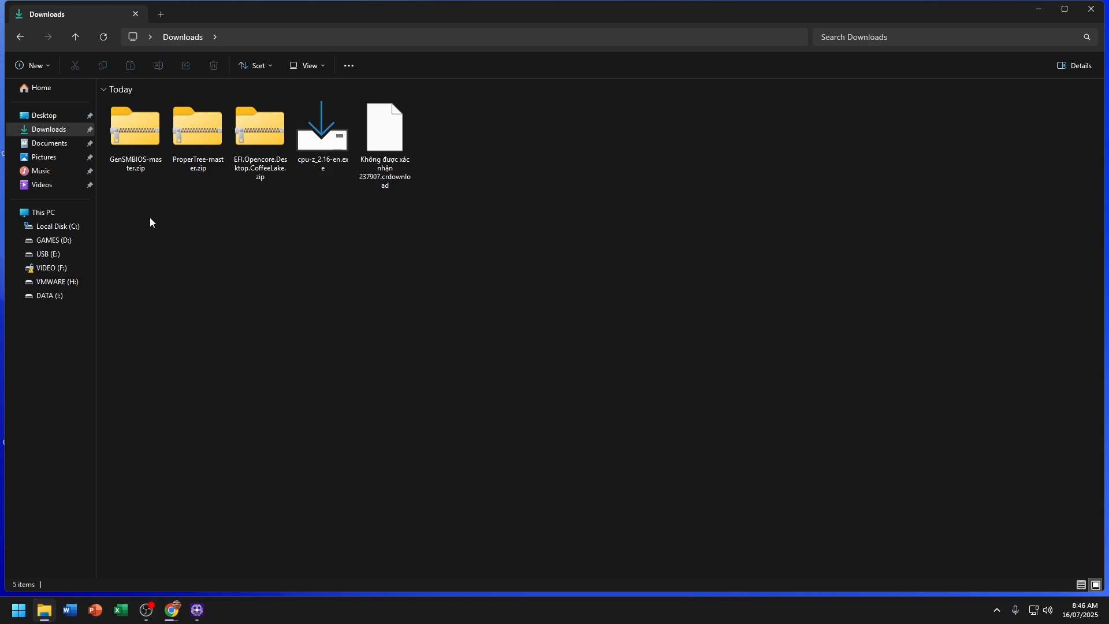
# Extract EFI.Opencore.Desktop.CoffeeLake.zip and ProperTree-master.zip with 7-Zip, each into a folder of its own name.
pyautogui.moveTo(180, 202); pyautogui.dragTo(264, 175)
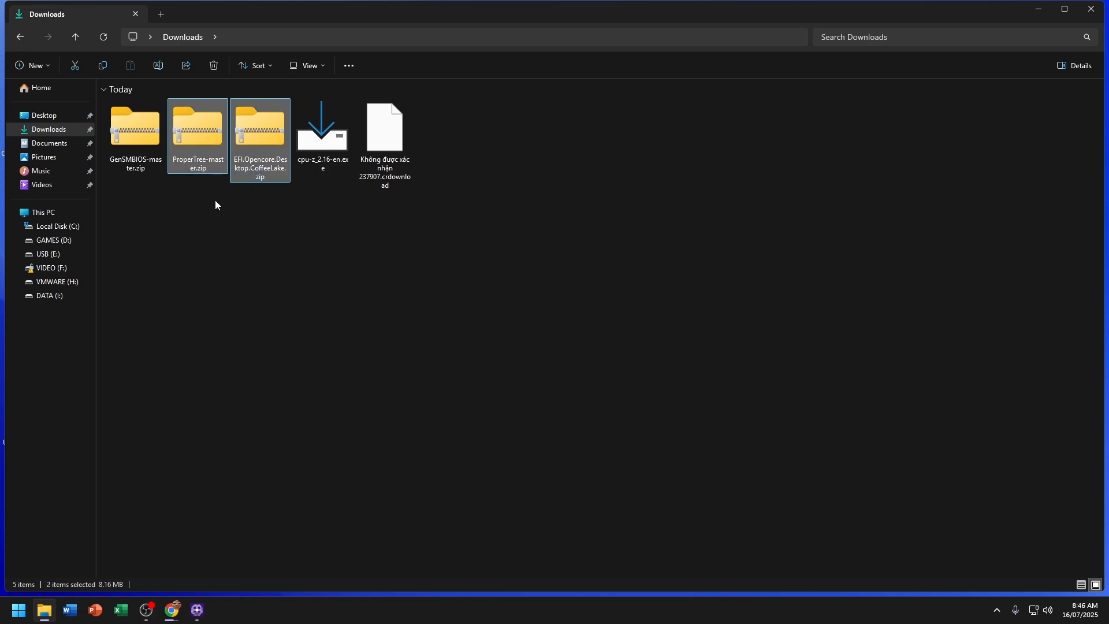
pyautogui.click(216, 202)
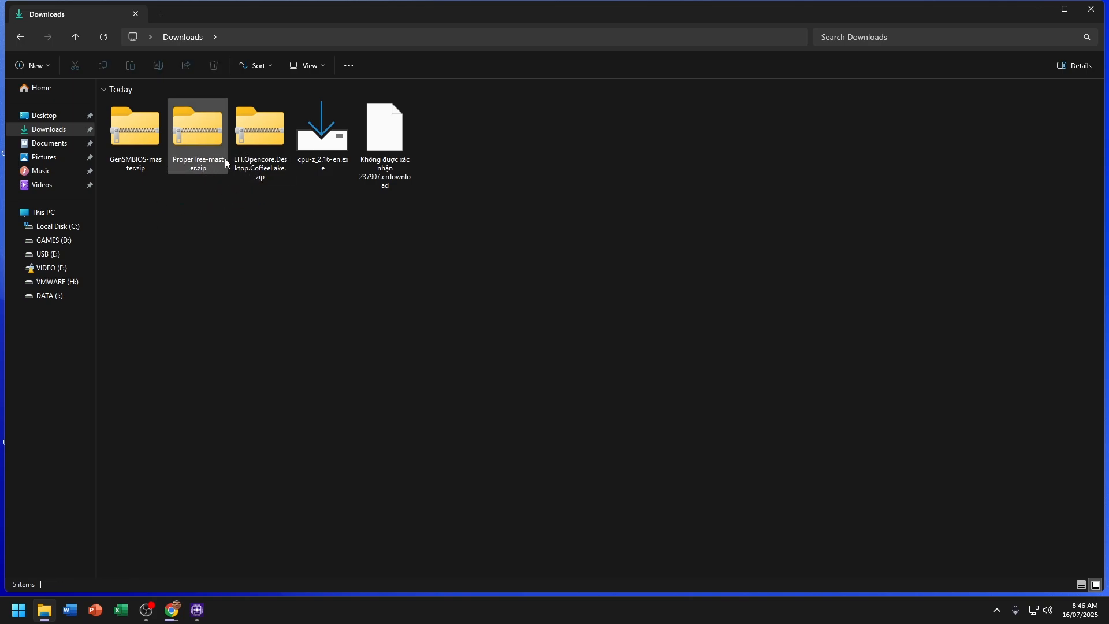
pyautogui.rightClick(232, 126)
pyautogui.moveTo(372, 212)
pyautogui.click(483, 262)
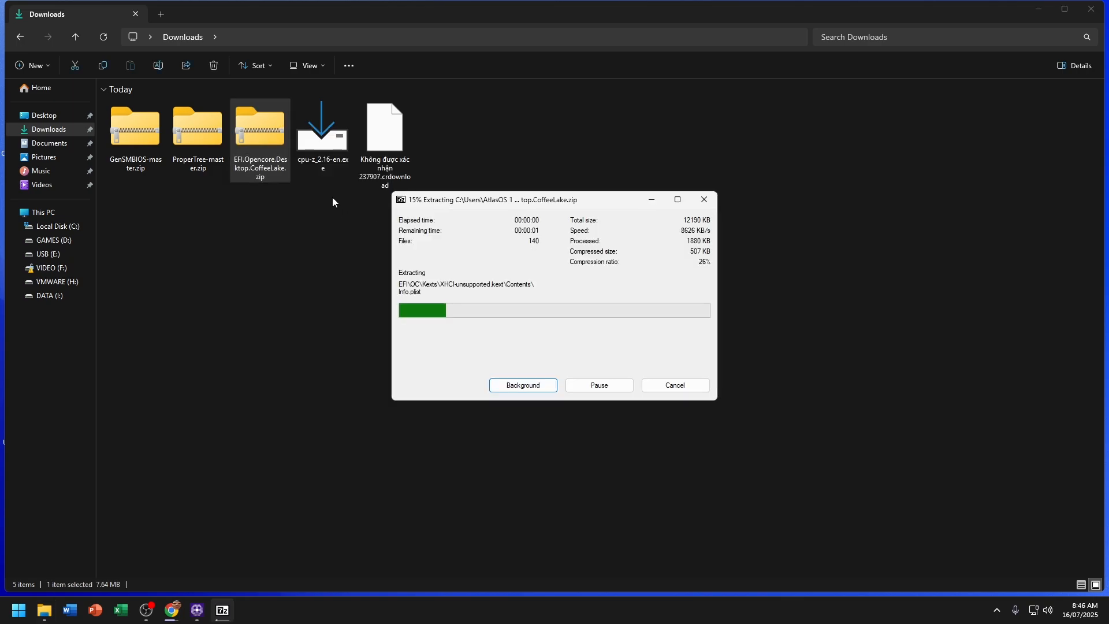
pyautogui.rightClick(213, 157)
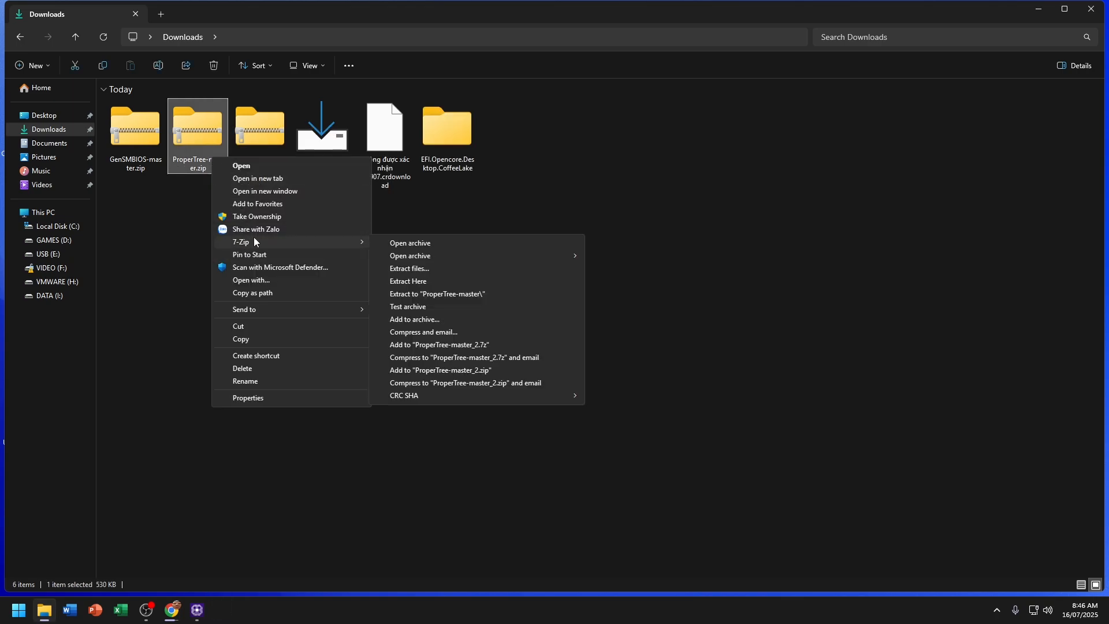
pyautogui.moveTo(358, 242)
pyautogui.click(439, 294)
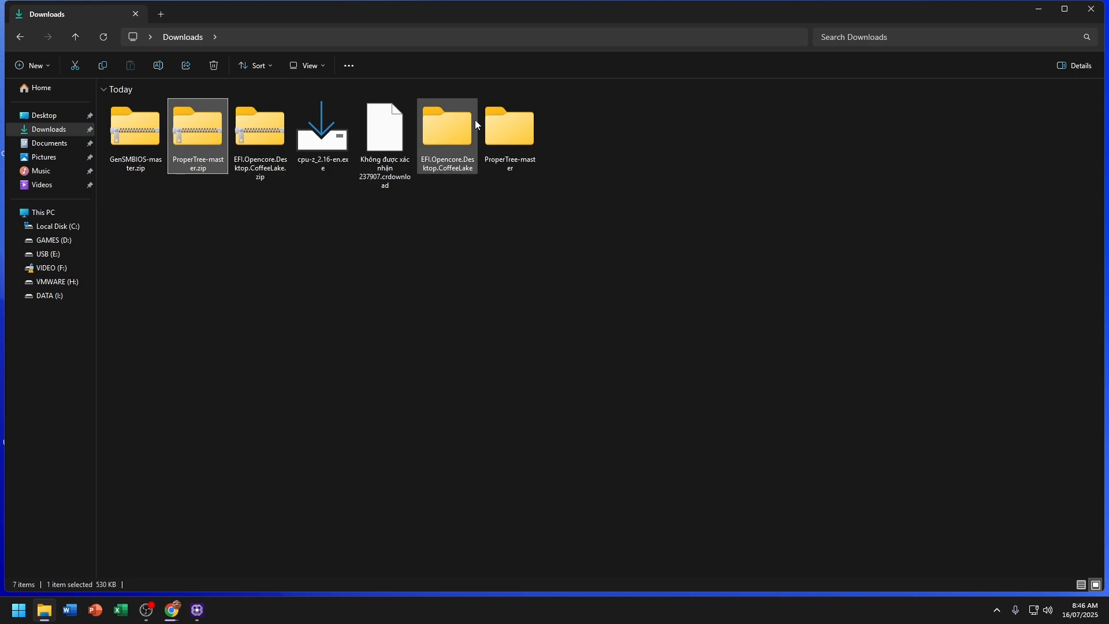
# Open the extracted ProperTree-master folder and select ProperTree.bat.
pyautogui.doubleClick(504, 140)
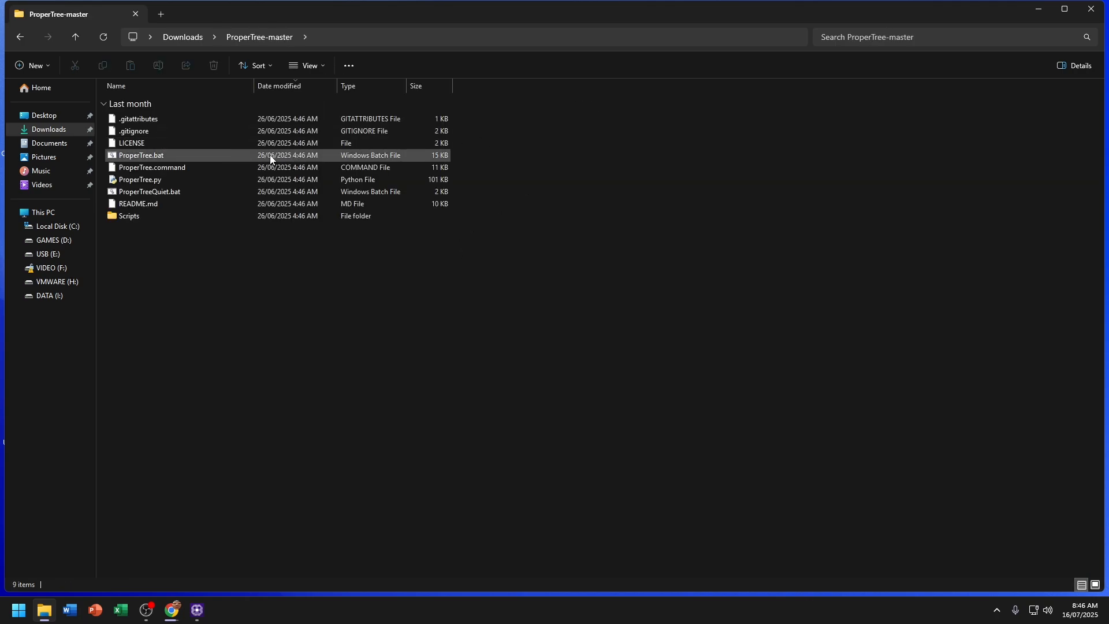
pyautogui.click(270, 156)
pyautogui.rightClick(269, 156)
pyautogui.click(266, 203)
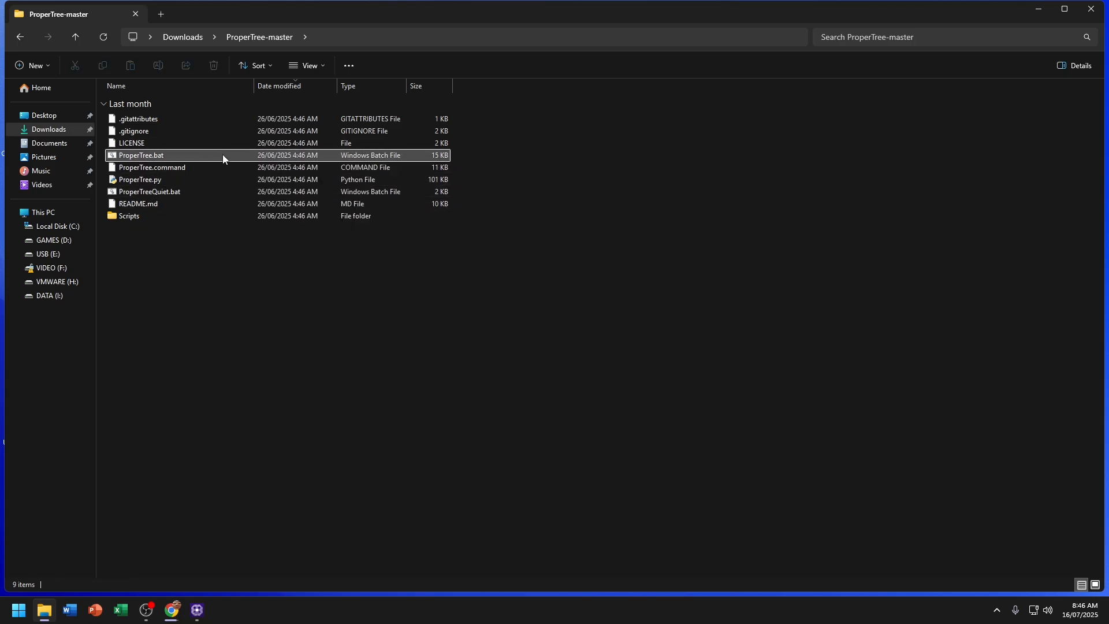
# Open Microsoft Store, search for Python, check the install status on the Python 3.11 page, and close the store.
pyautogui.press('super')
pyautogui.write('Micro')
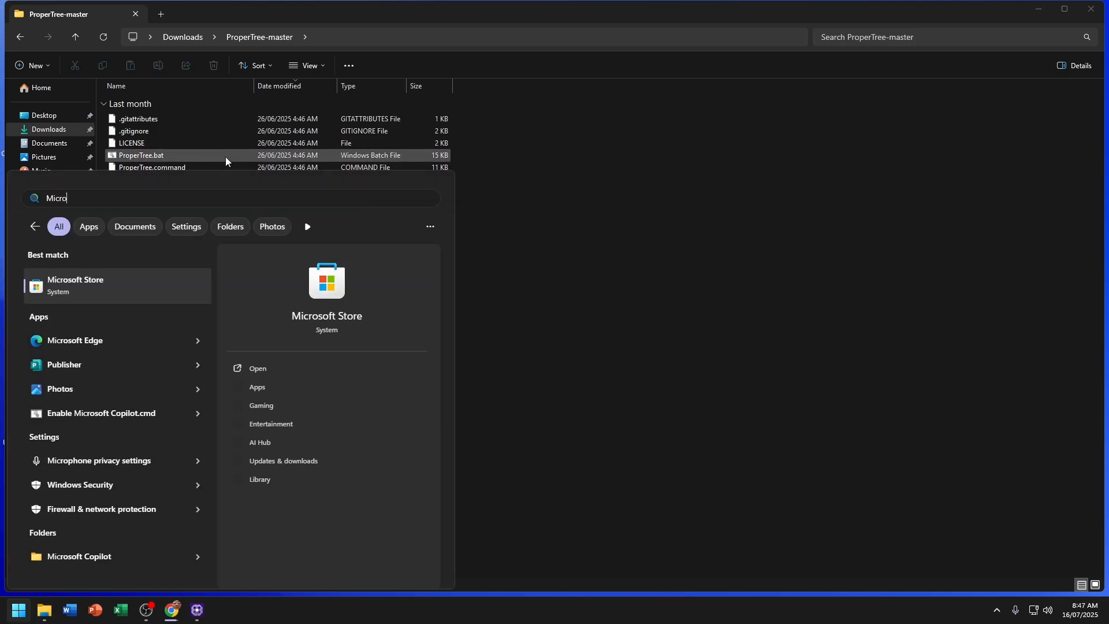
pyautogui.press('Return')
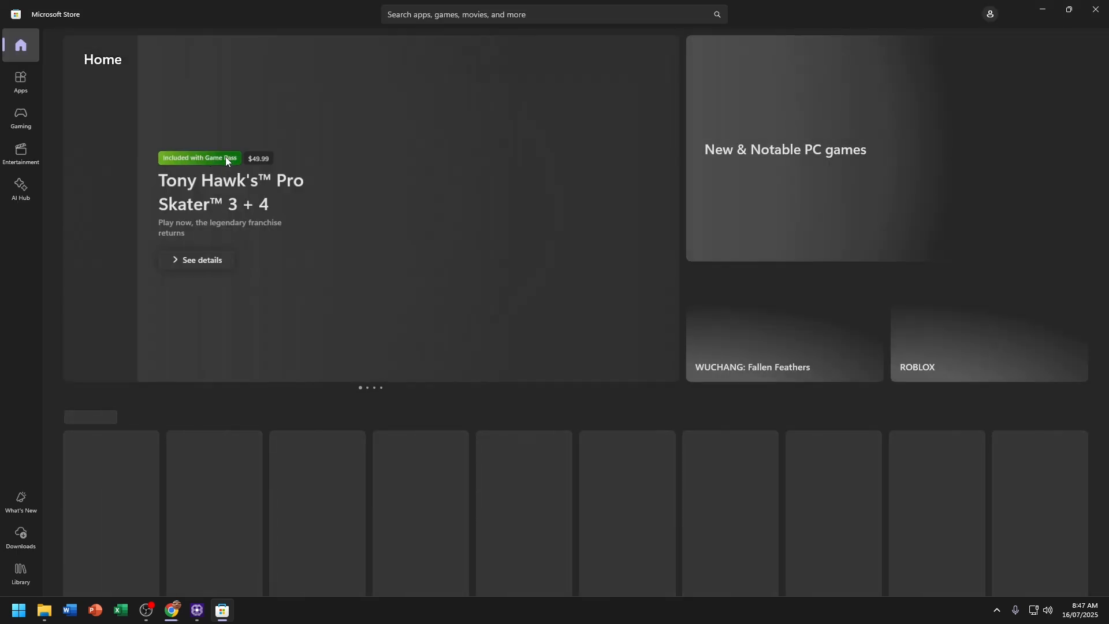
pyautogui.click(445, 16)
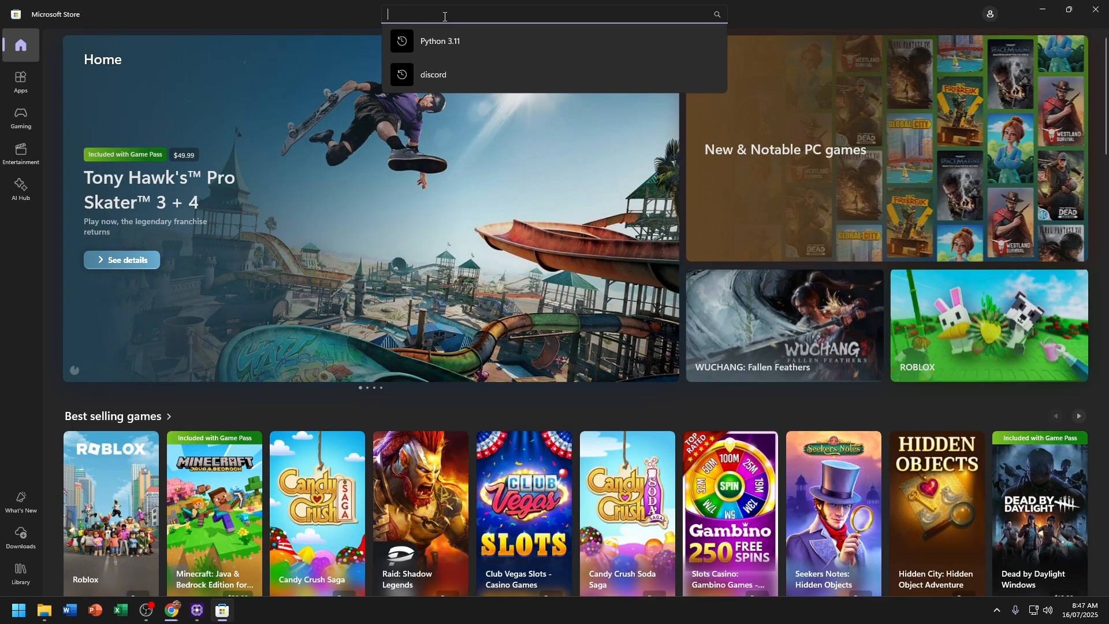
pyautogui.write('Python')
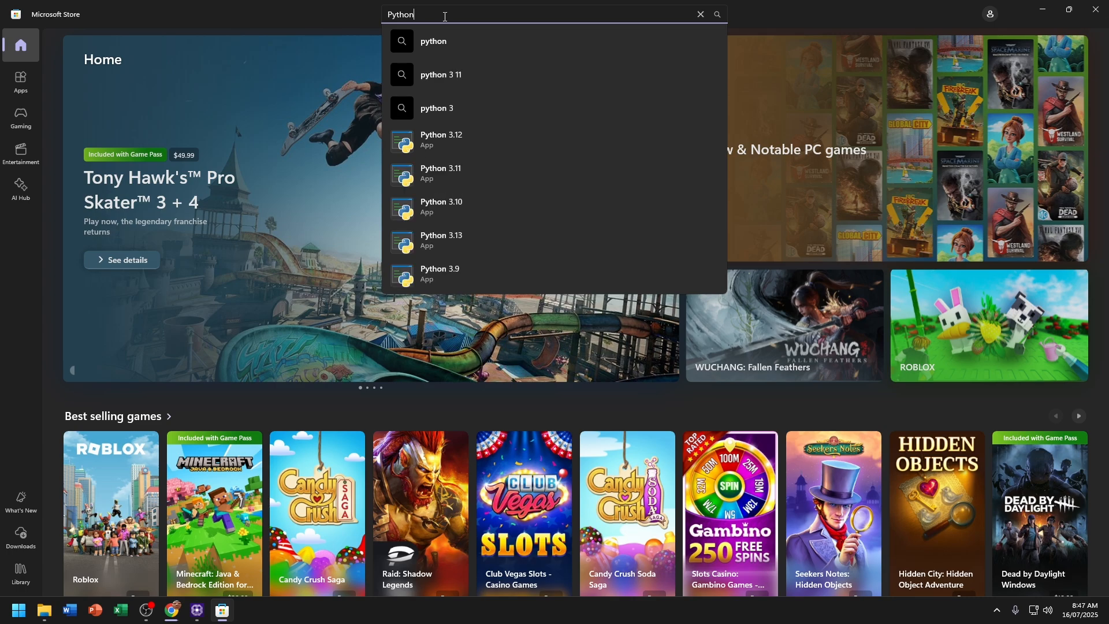
pyautogui.click(426, 164)
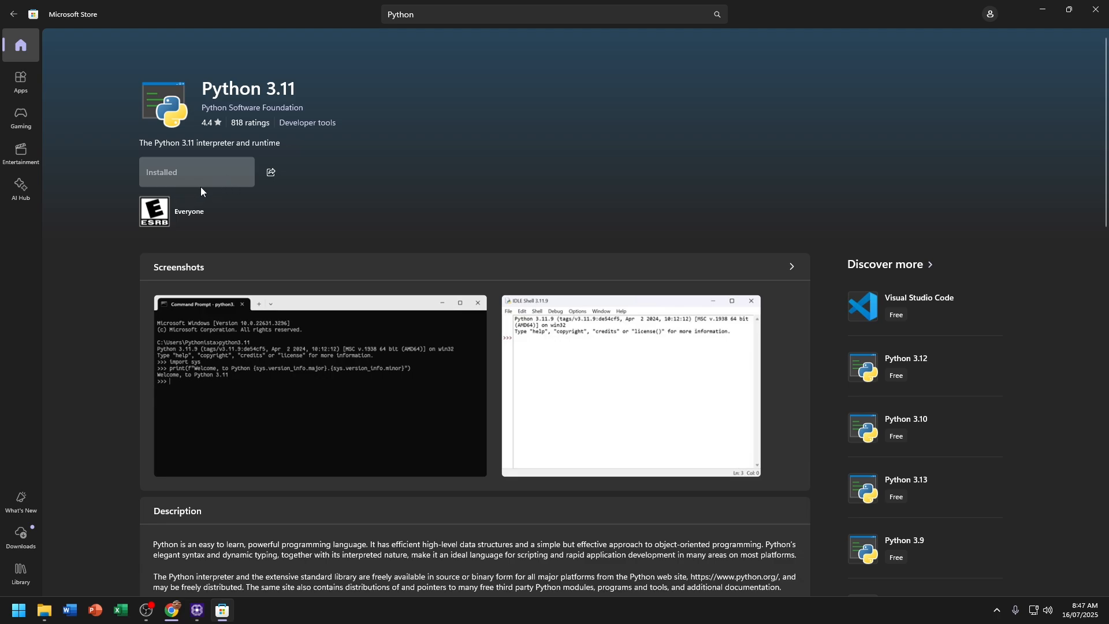
pyautogui.click(1095, 9)
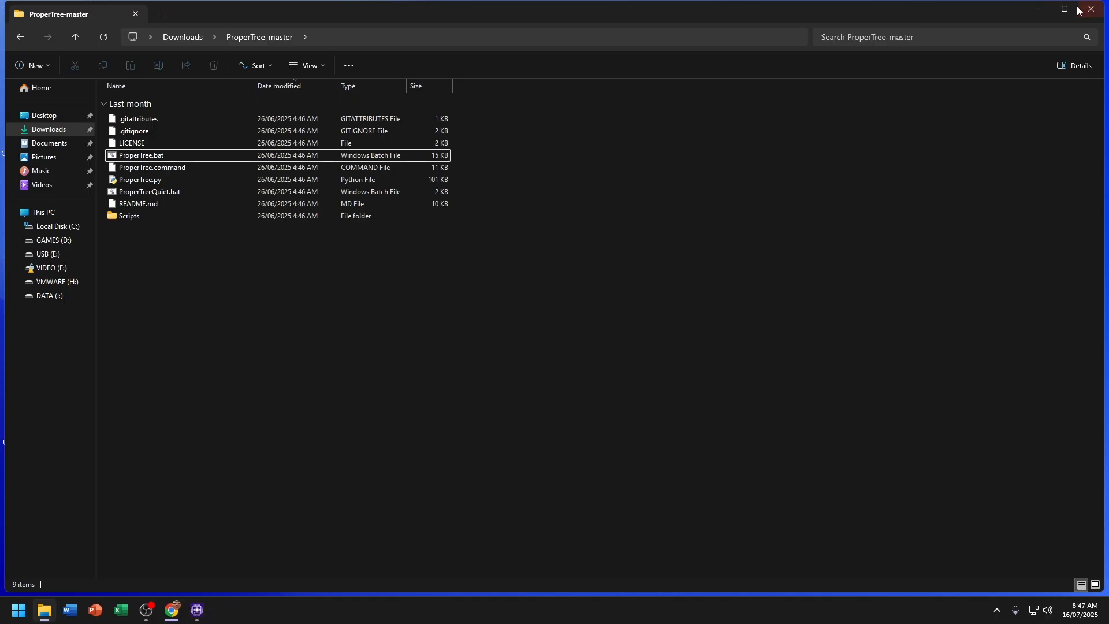
# Launch ProperTree.bat and open config.plist from the EFI\OC folder inside Downloads\EFI.Opencore.Desktop.CoffeeLake.
pyautogui.rightClick(287, 157)
pyautogui.click(312, 193)
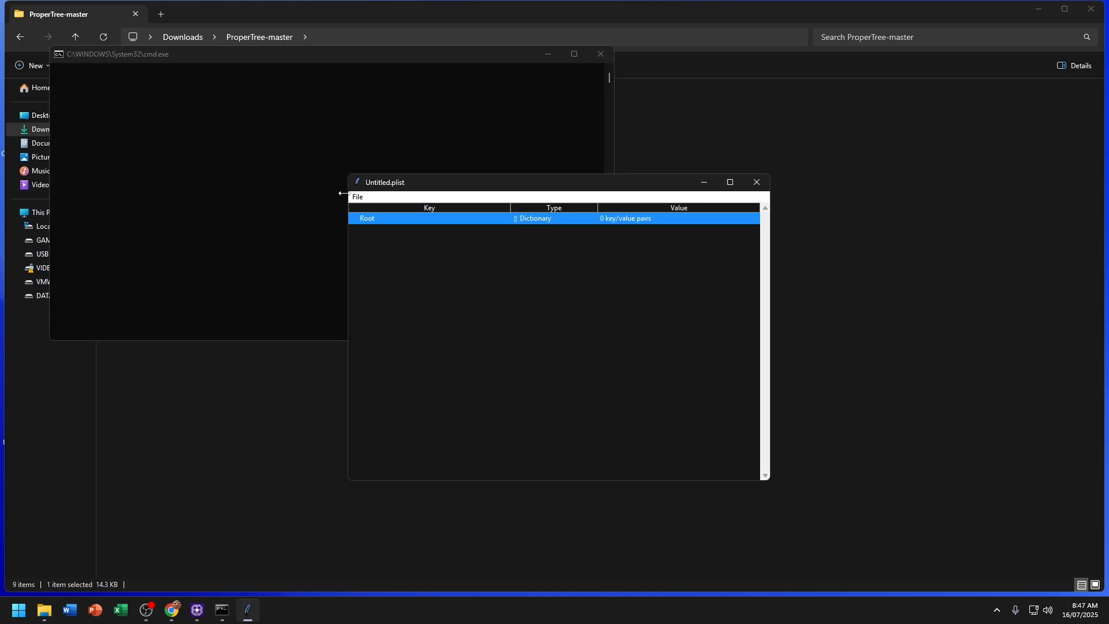
pyautogui.click(356, 198)
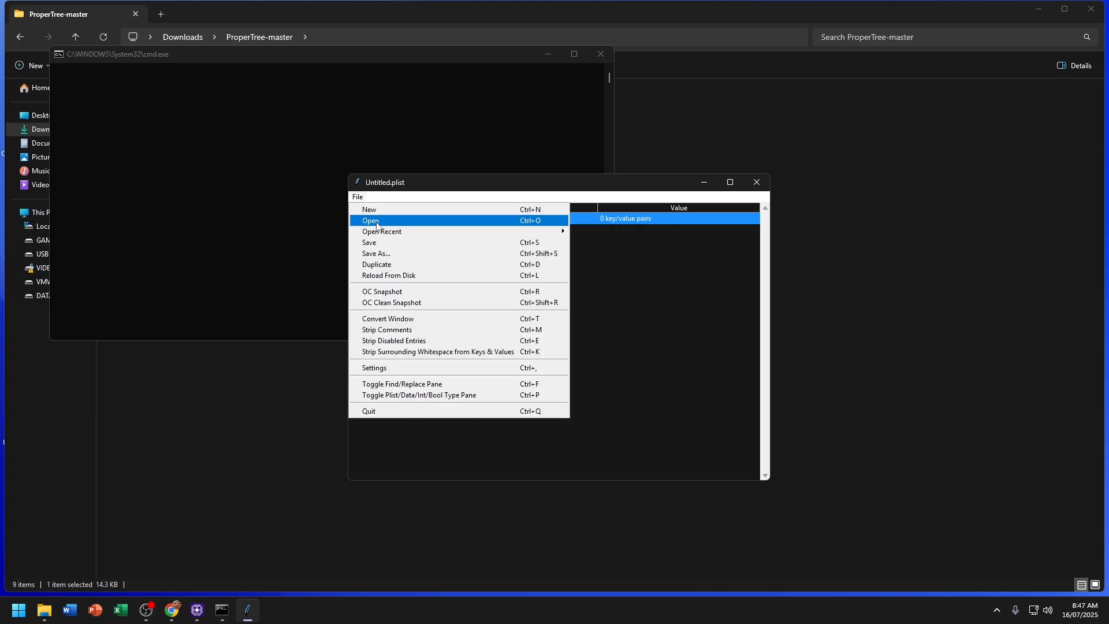
pyautogui.click(376, 223)
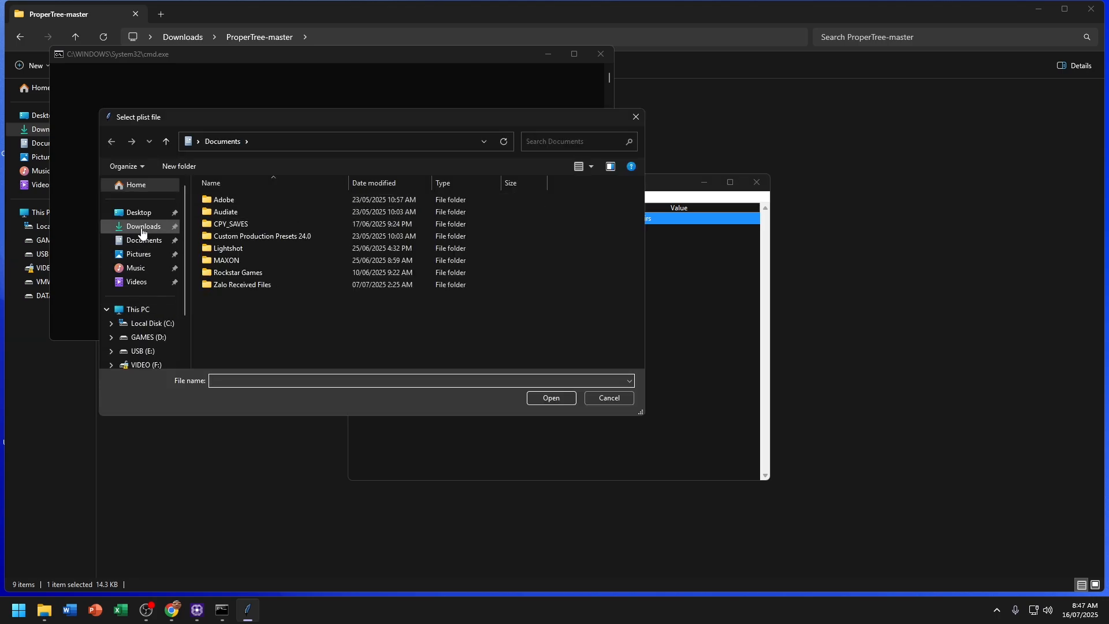
pyautogui.click(142, 226)
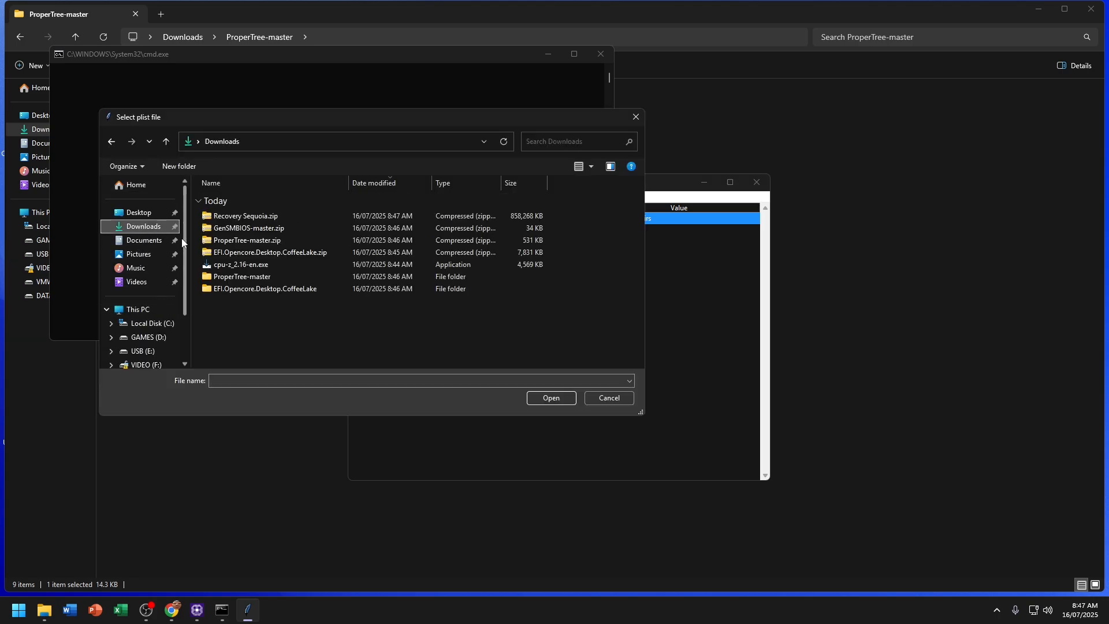
pyautogui.doubleClick(259, 289)
pyautogui.doubleClick(253, 251)
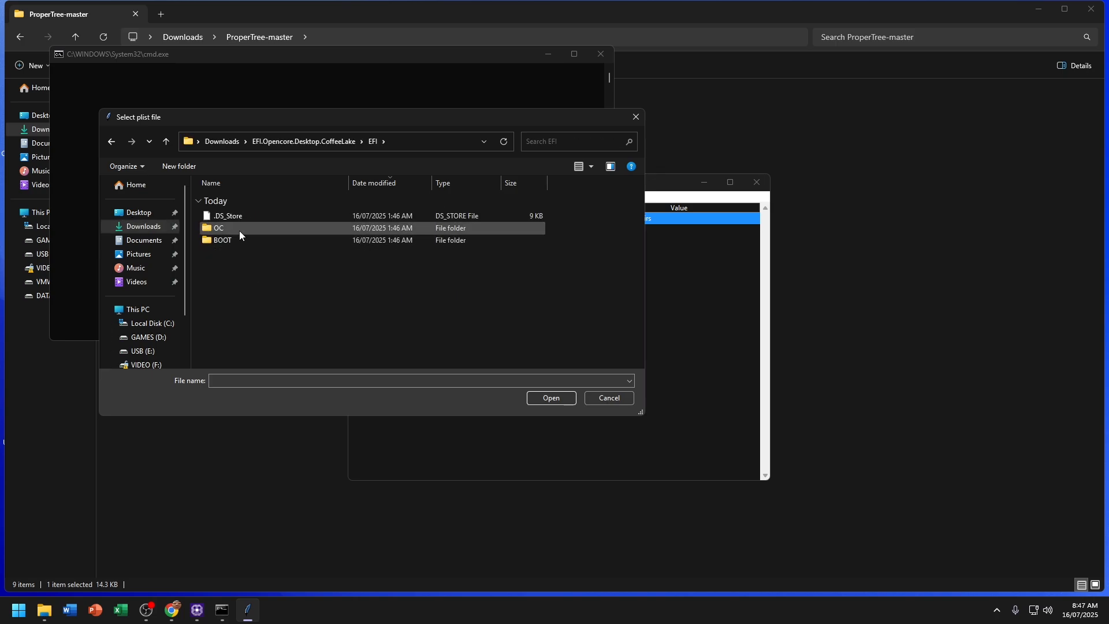
pyautogui.doubleClick(239, 230)
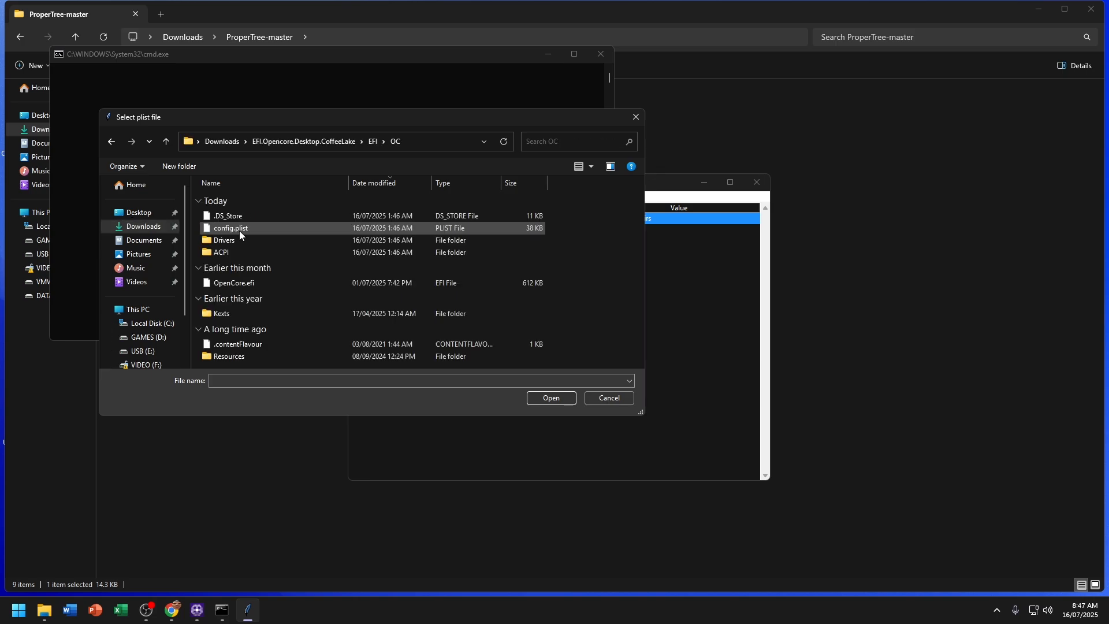
pyautogui.click(272, 230)
pyautogui.click(557, 400)
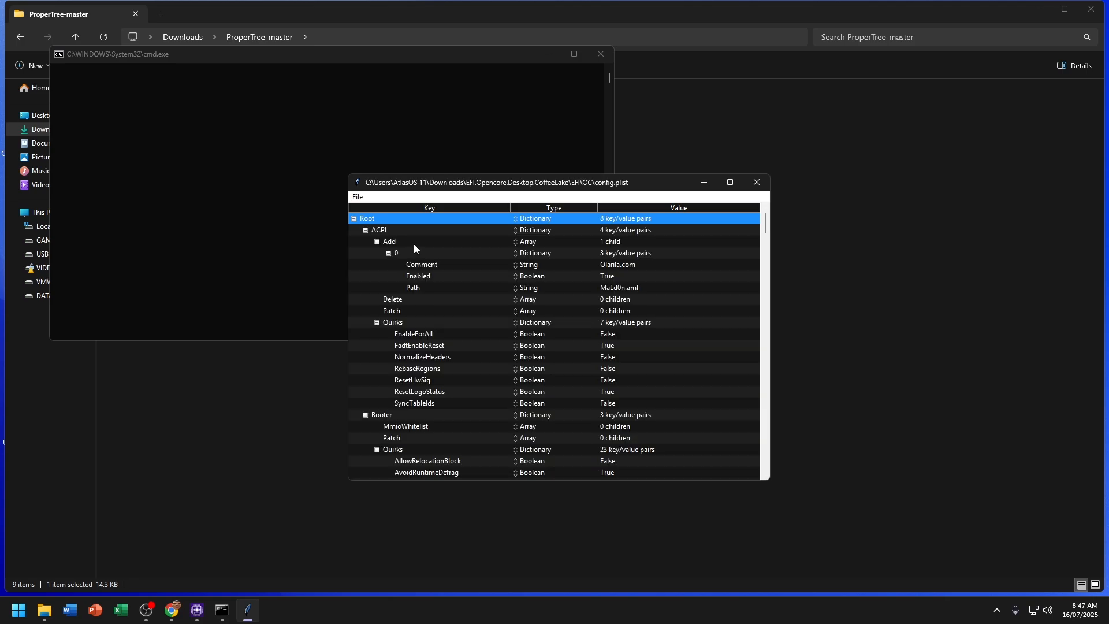
# Switch to Chrome, open the OpenCore Install Guide page "Choosing the right SMBIOS", and find the Mac Mini table.
pyautogui.click(171, 610)
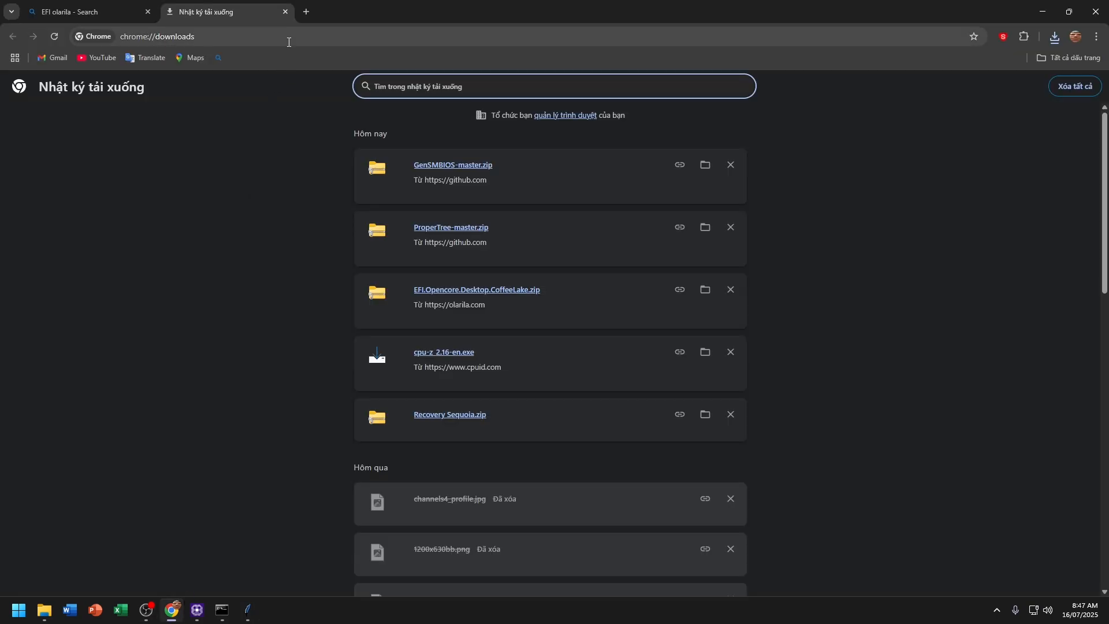
pyautogui.click(293, 44)
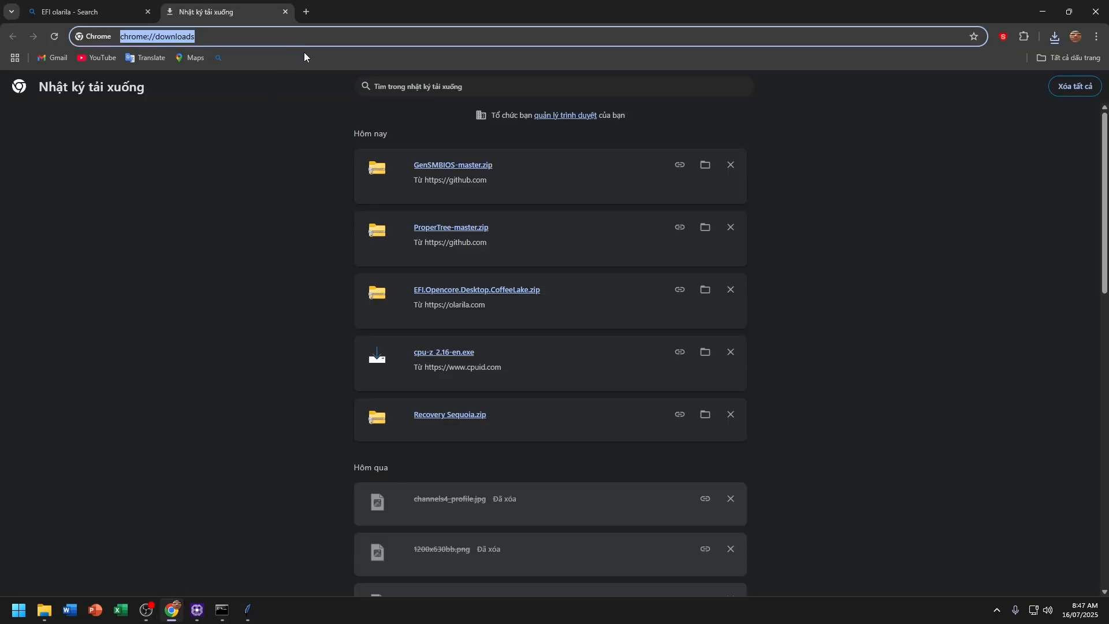
pyautogui.write('chhoos')
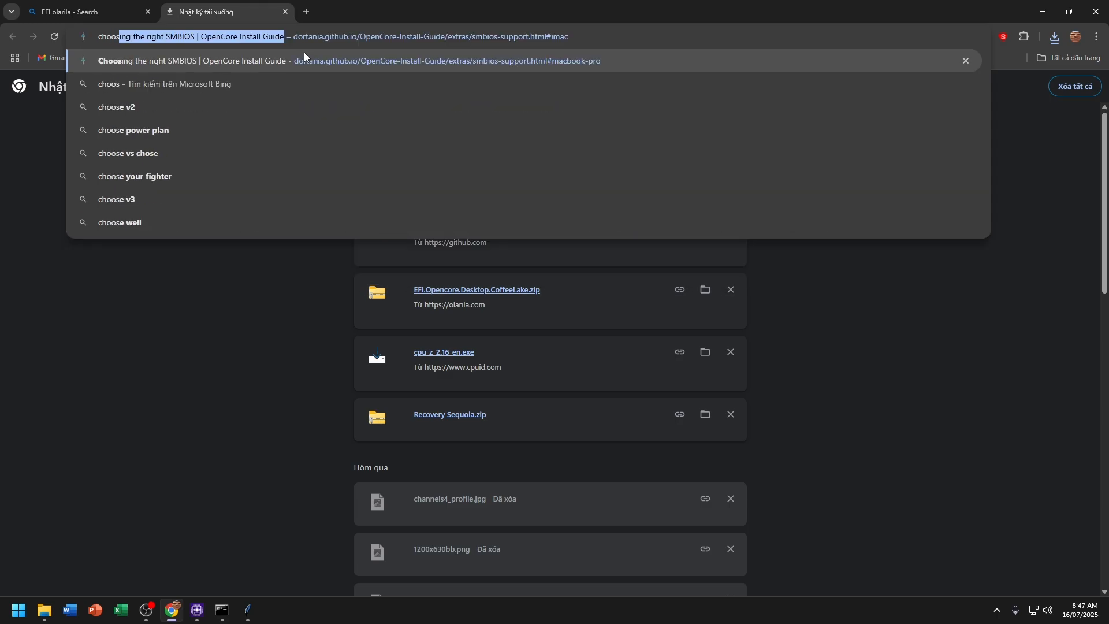
pyautogui.press('Return')
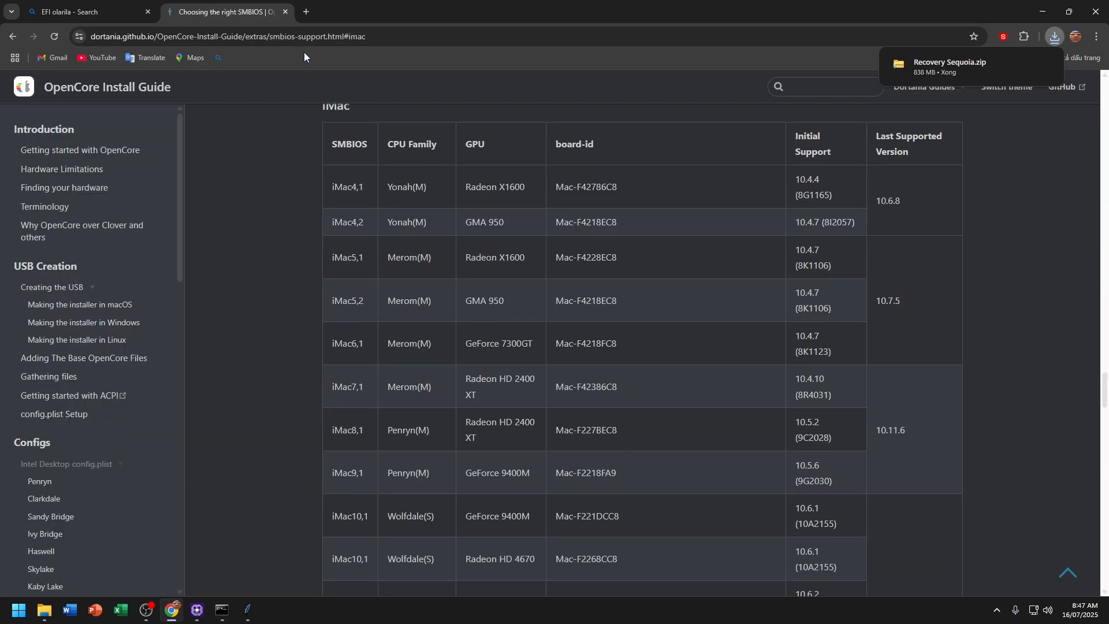
pyautogui.scroll(7, 1018, 205)
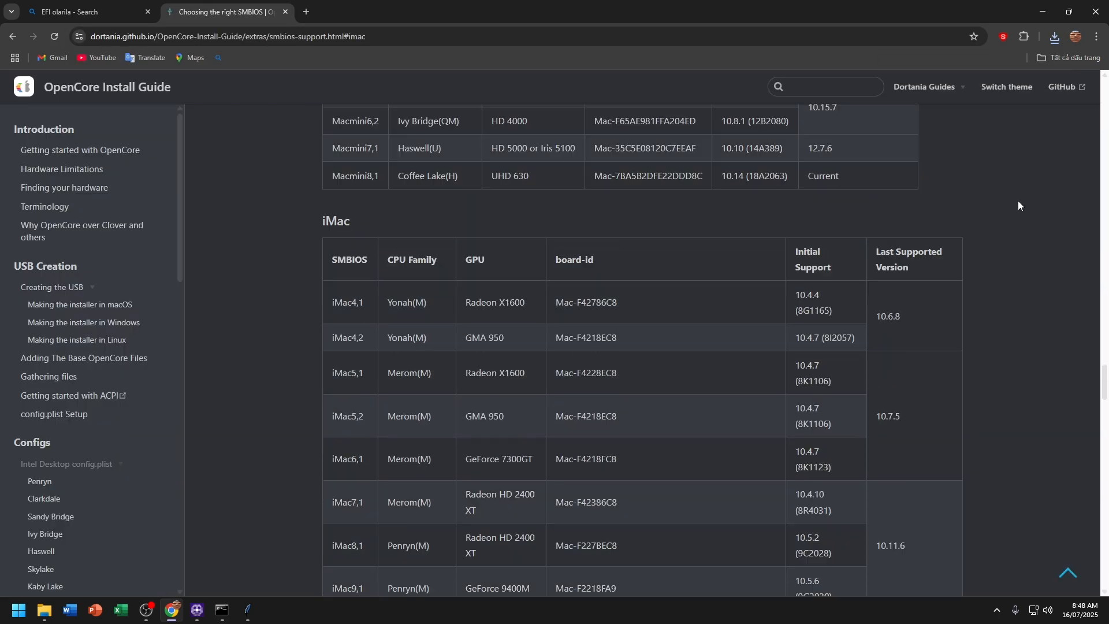
pyautogui.scroll(1, 1018, 205)
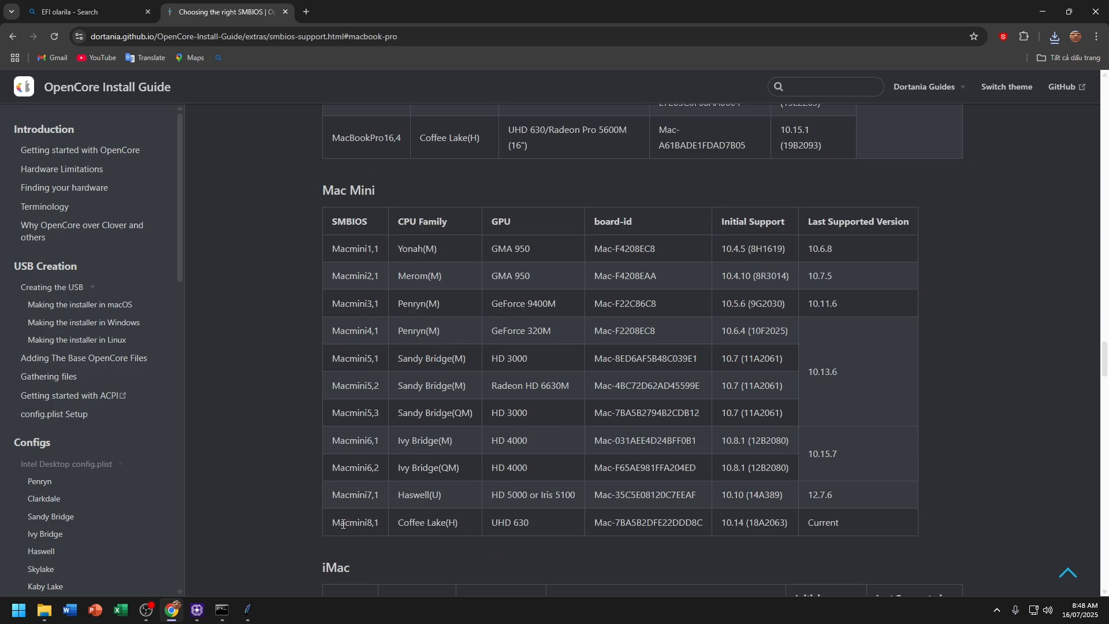
# Check the computer's CPU and GPU models in Task Manager's performance view, and close Task Manager.
pyautogui.rightClick(375, 612)
pyautogui.click(386, 597)
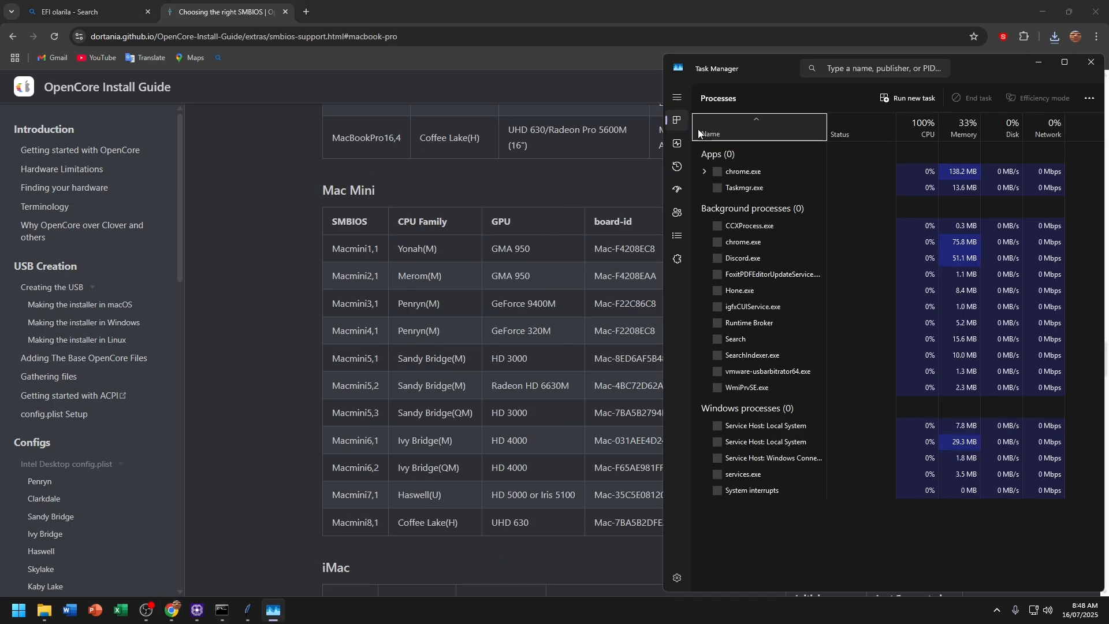
pyautogui.click(677, 143)
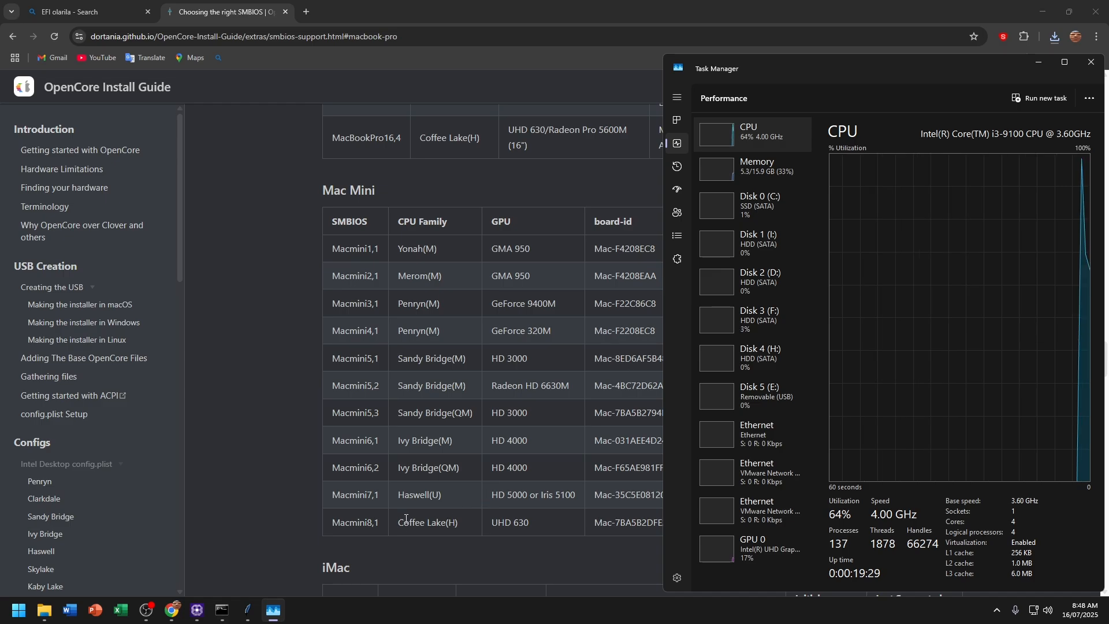
pyautogui.click(744, 554)
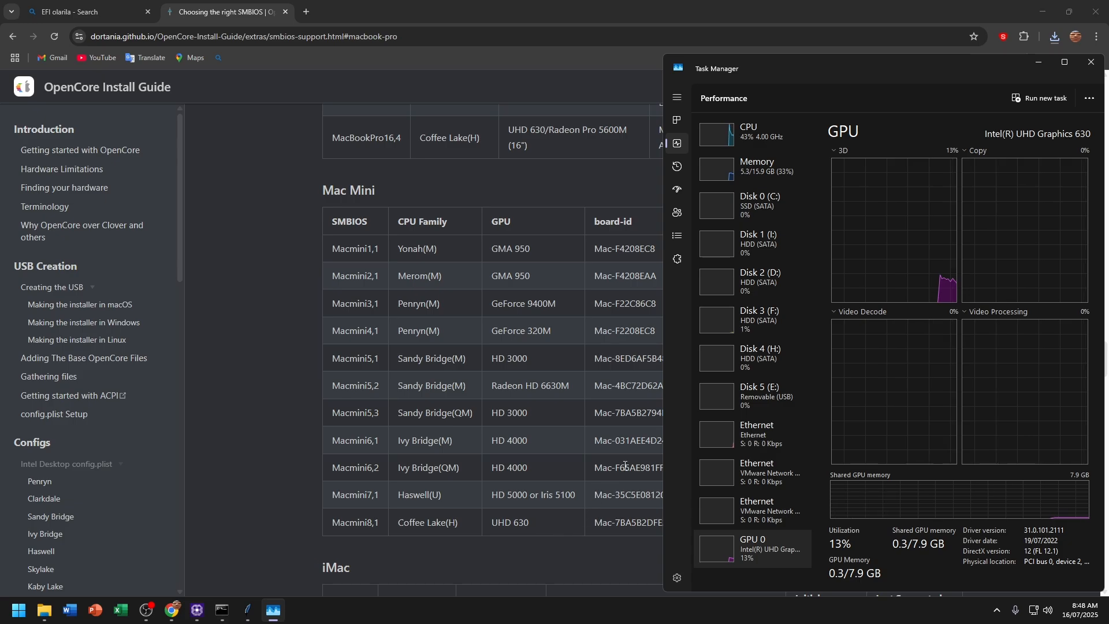
pyautogui.click(1090, 62)
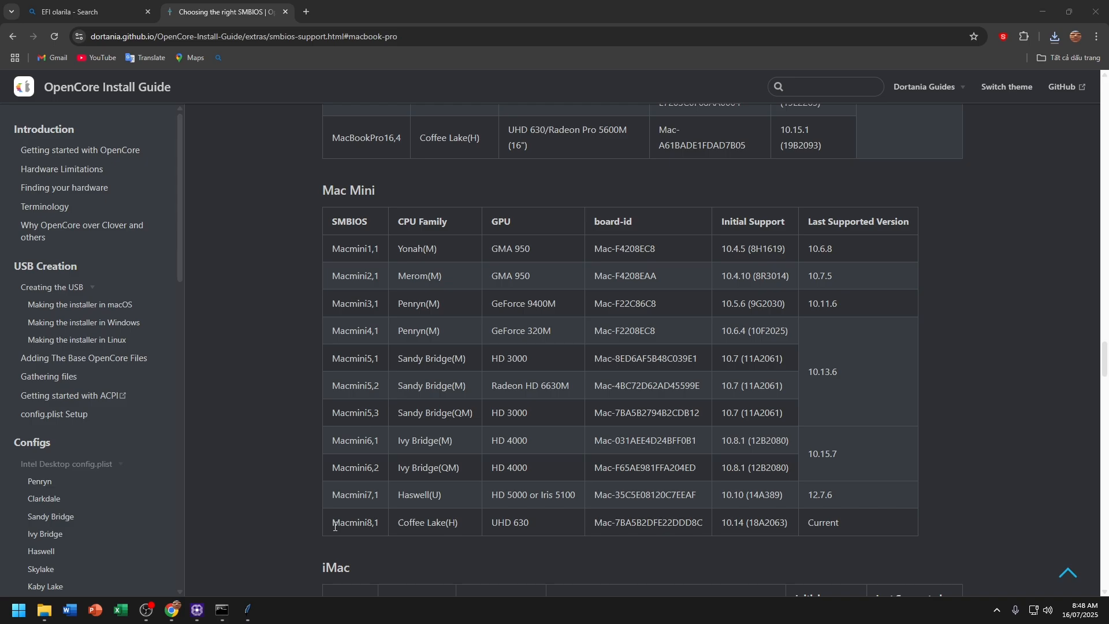
# Compare the Macmini8,1 row's CPU family and GPU with the computer's hardware, and minimize the browser.
pyautogui.moveTo(335, 526); pyautogui.dragTo(528, 527)
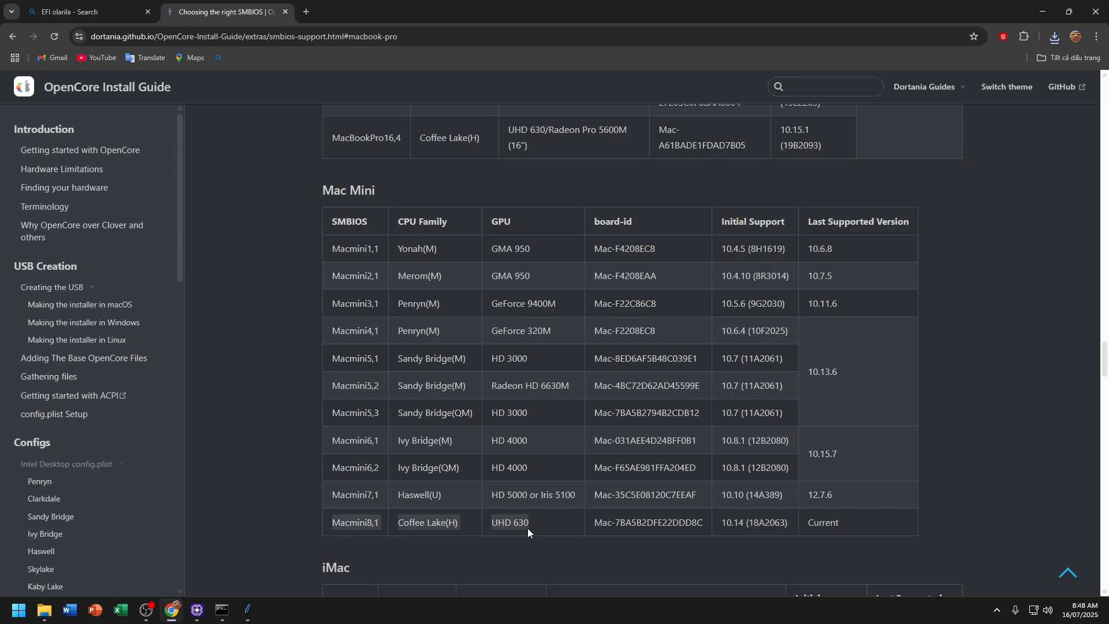
pyautogui.click(509, 532)
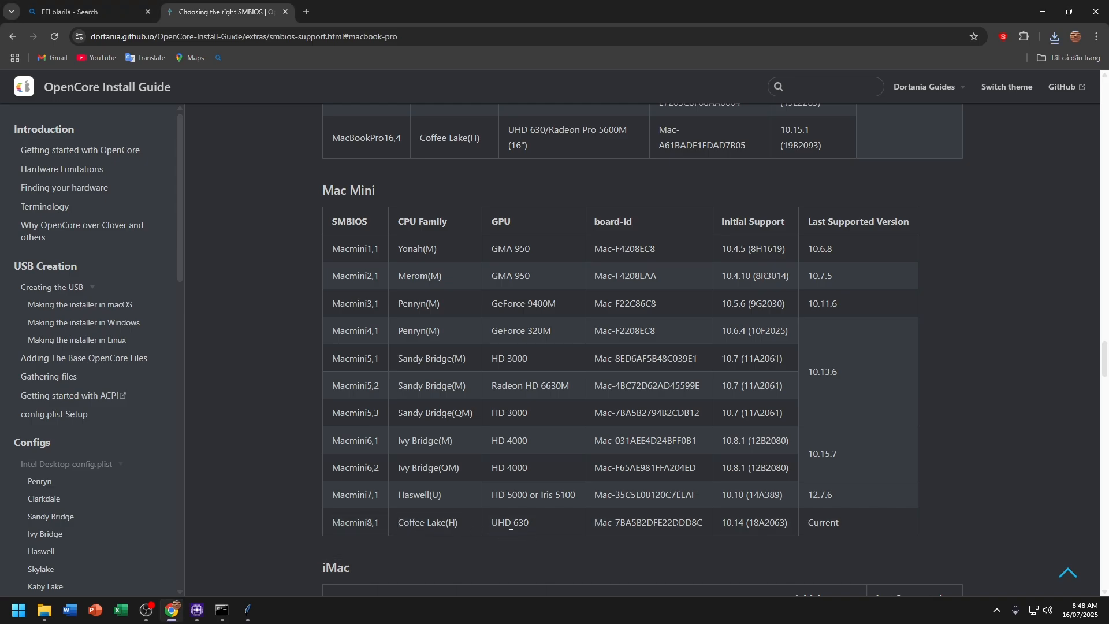
pyautogui.scroll(1, 511, 524)
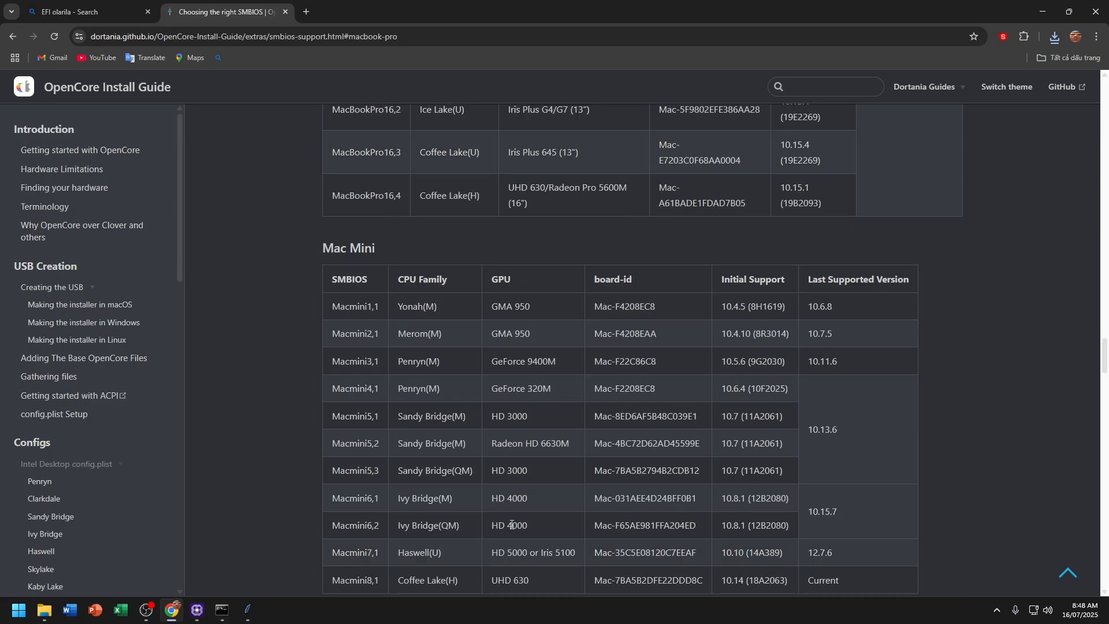
pyautogui.scroll(-1, 511, 525)
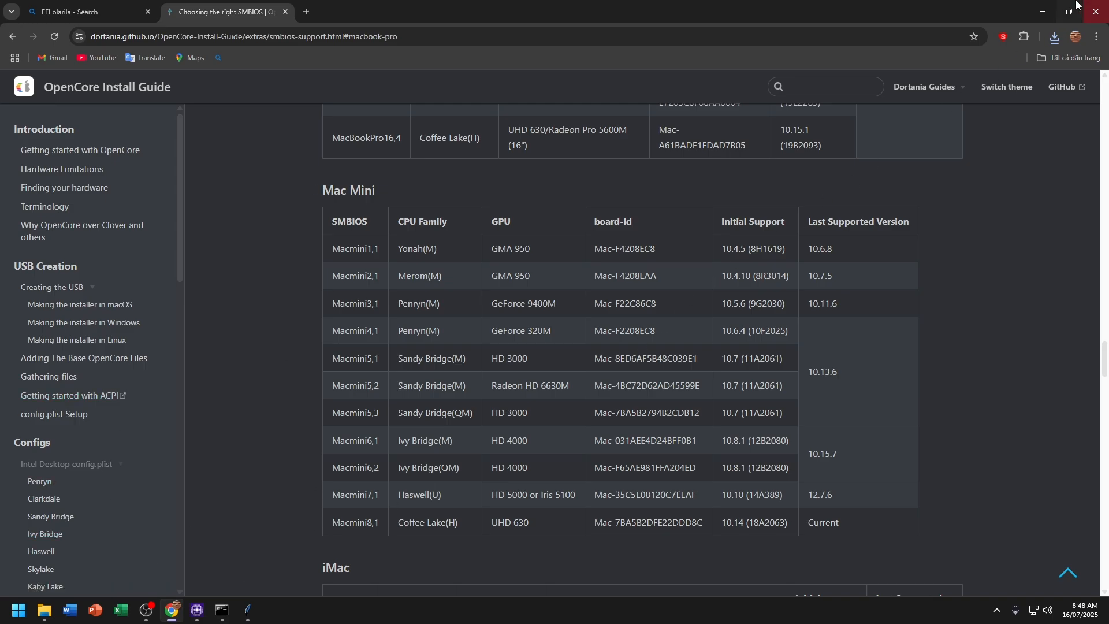
pyautogui.click(1042, 12)
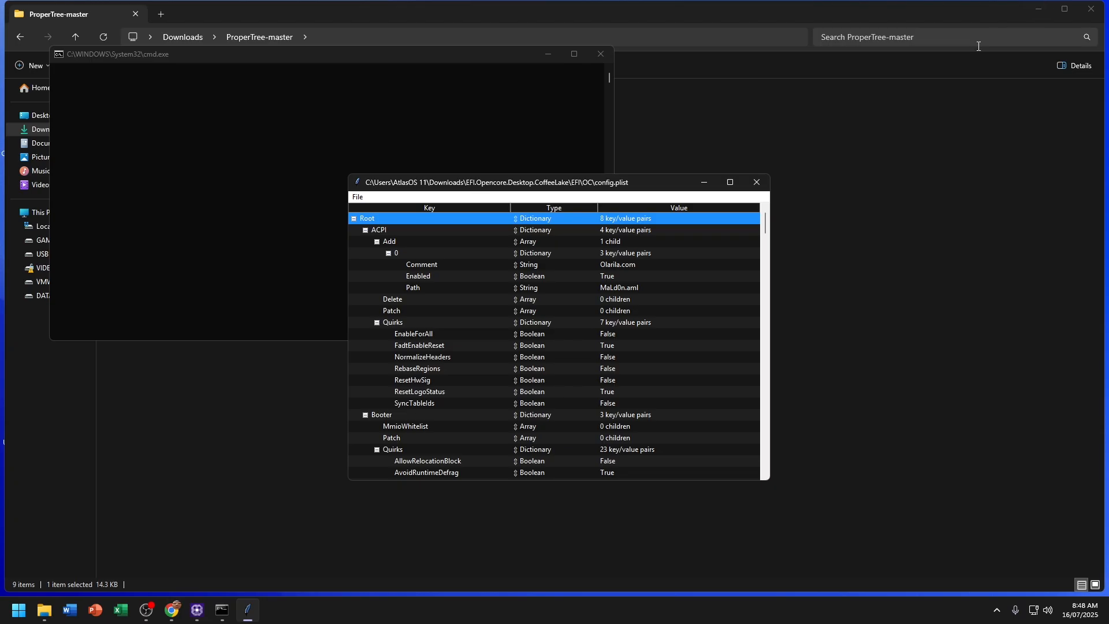
# Collapse the ACPI, Booter, DeviceProperties, Kernel, Misc and NVRAM sections of config.plist to reach PlatformInfo.
pyautogui.click(365, 230)
pyautogui.click(365, 242)
pyautogui.click(366, 257)
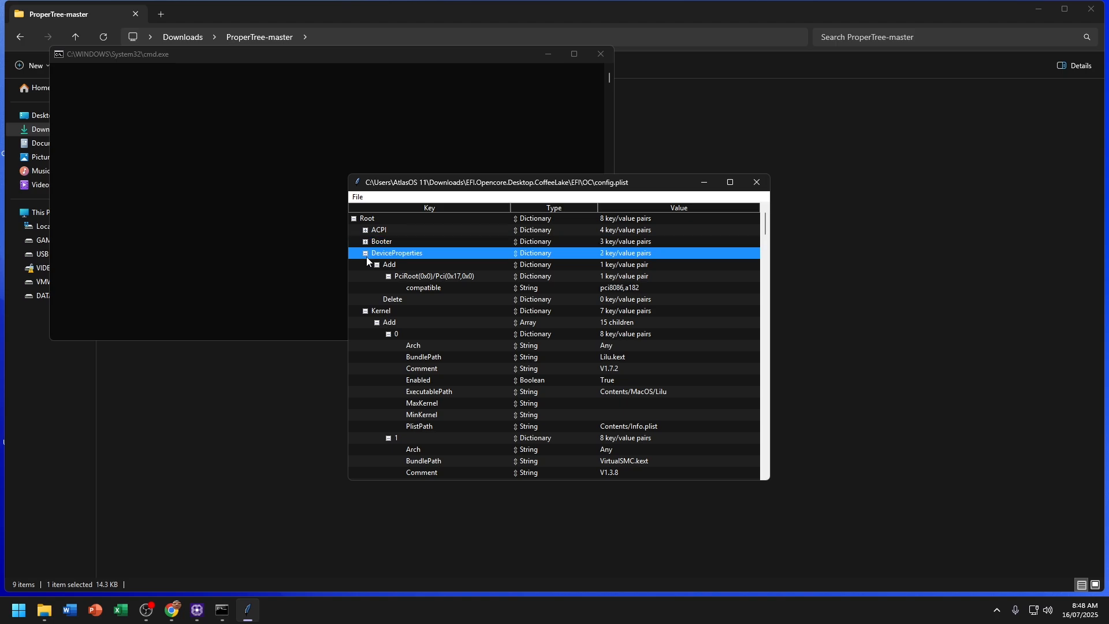
pyautogui.click(366, 254)
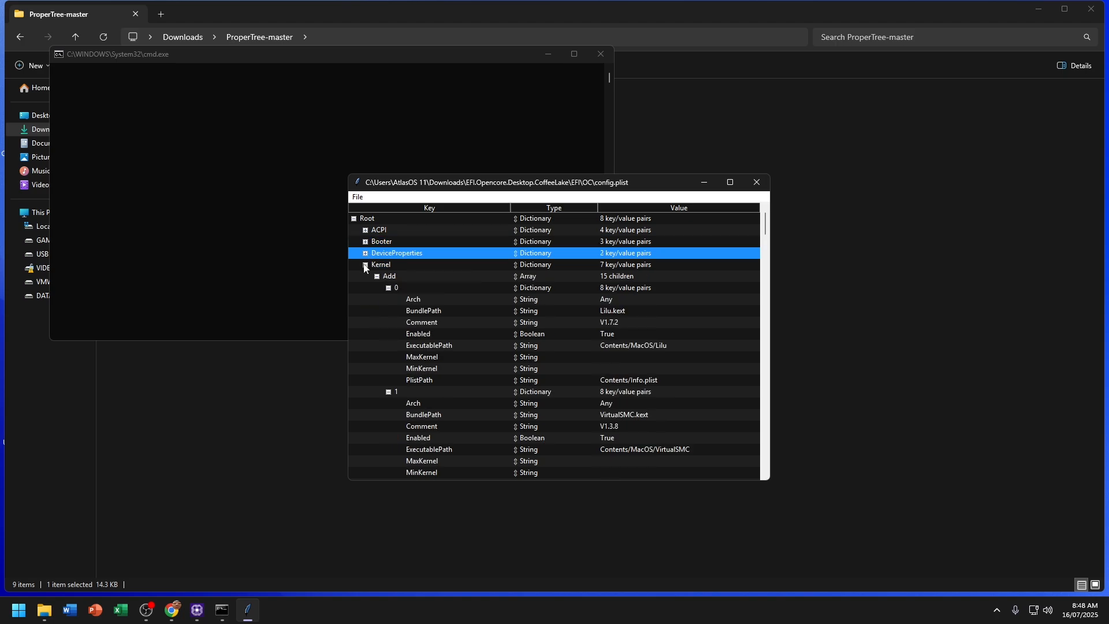
pyautogui.click(365, 264)
pyautogui.click(365, 276)
pyautogui.click(365, 287)
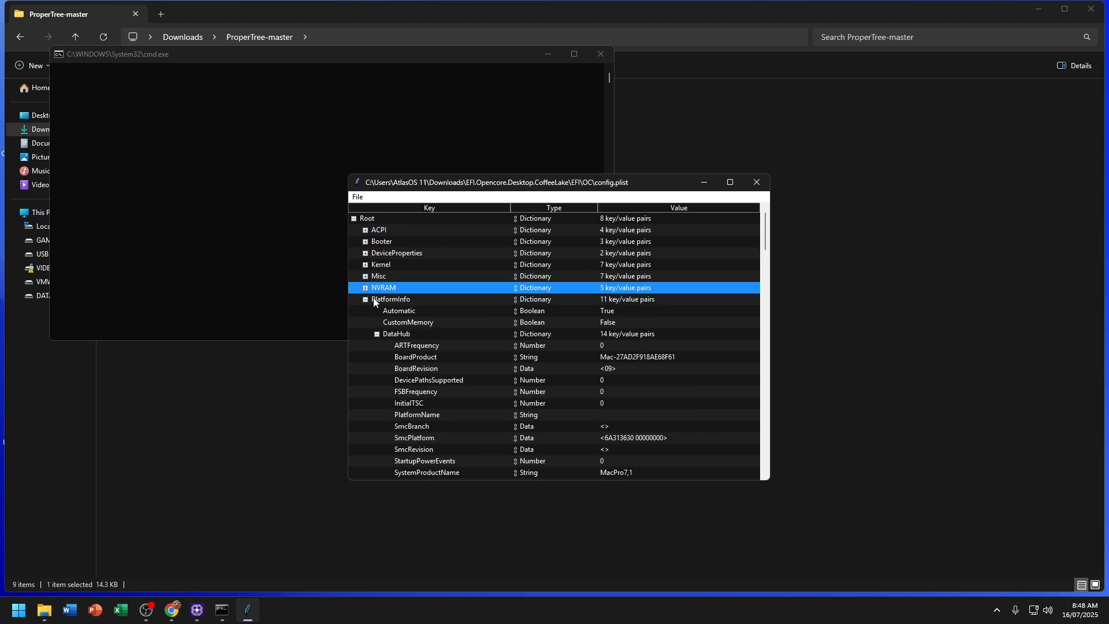
# Set SystemProductName under PlatformInfo > DataHub to Macmini8,1.
pyautogui.doubleClick(622, 472)
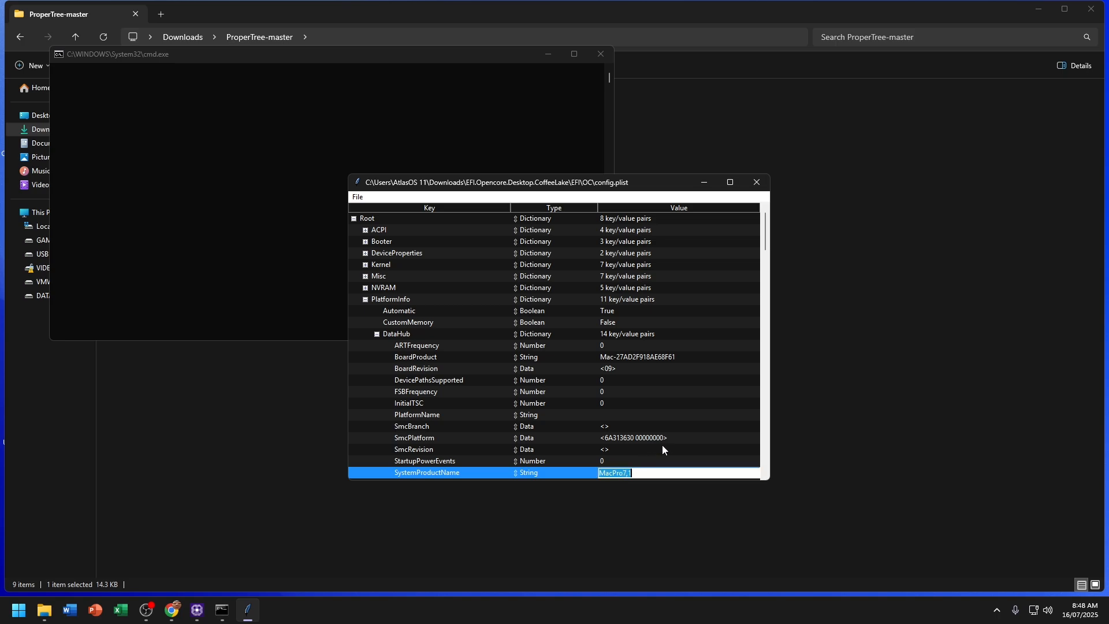
pyautogui.scroll(-2, 674, 436)
pyautogui.write('Macm')
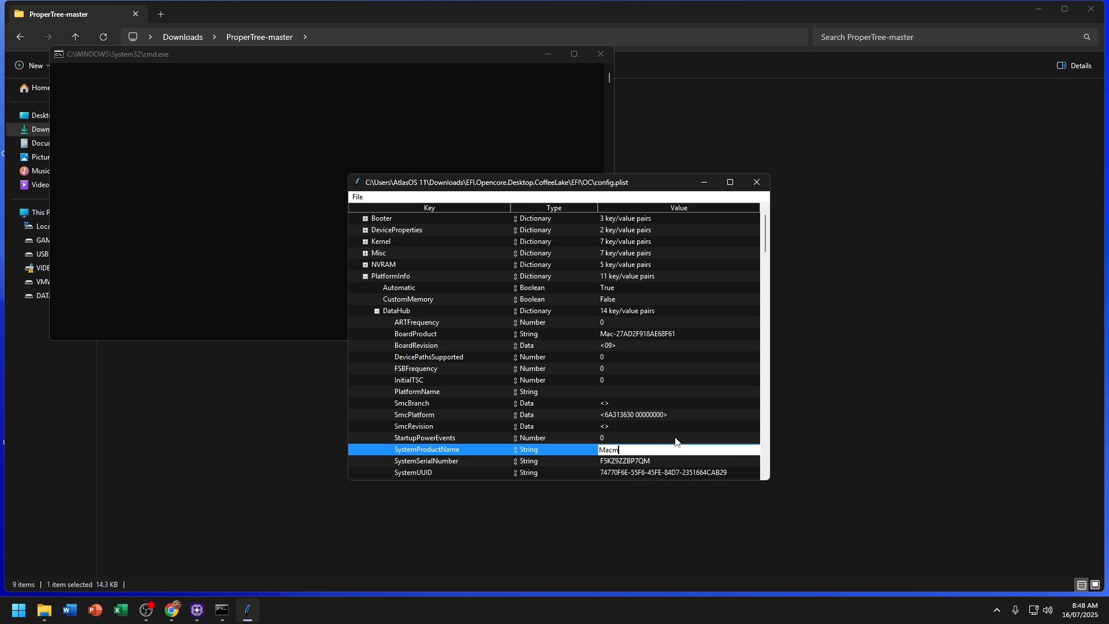
pyautogui.write('ini8,1')
pyautogui.press('Return')
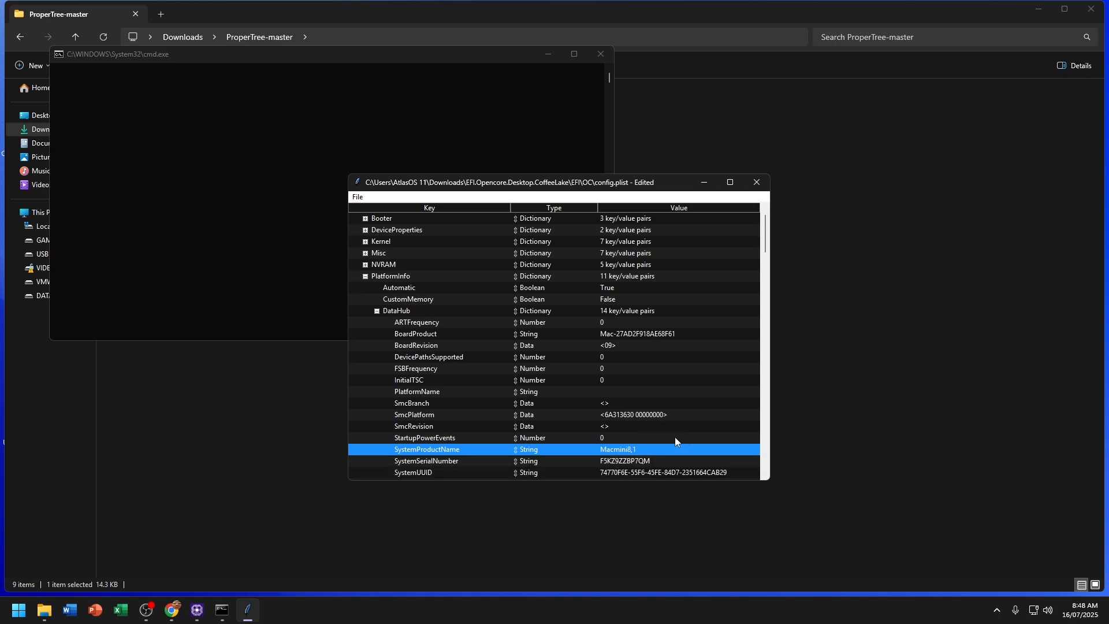
pyautogui.scroll(-5, 674, 436)
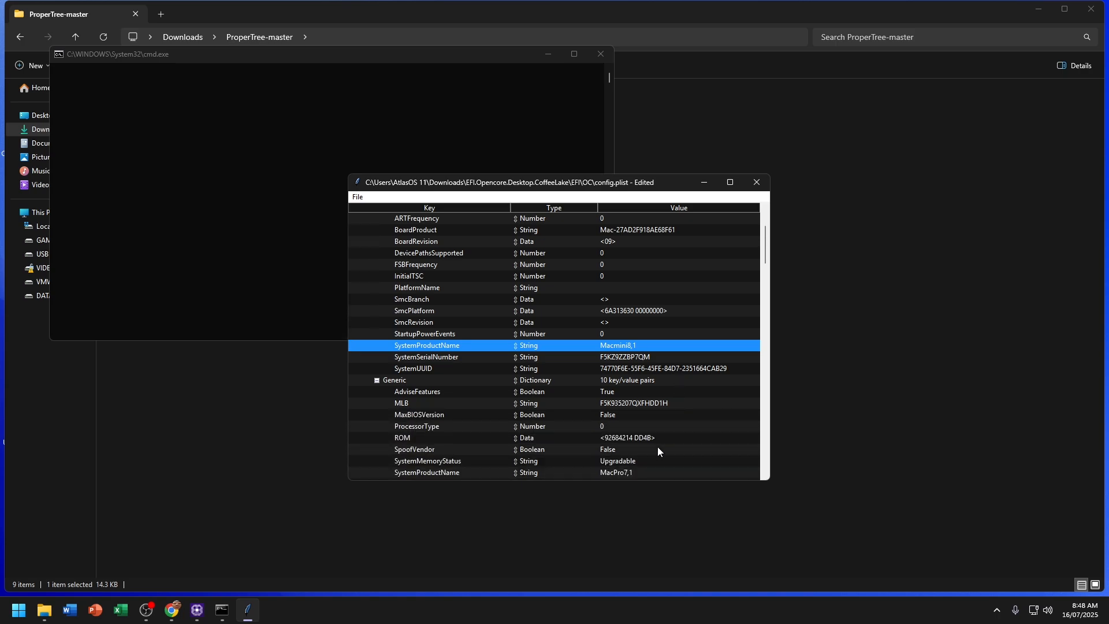
# Set SystemProductName under PlatformInfo > Generic to Macmini8,1.
pyautogui.doubleClick(639, 427)
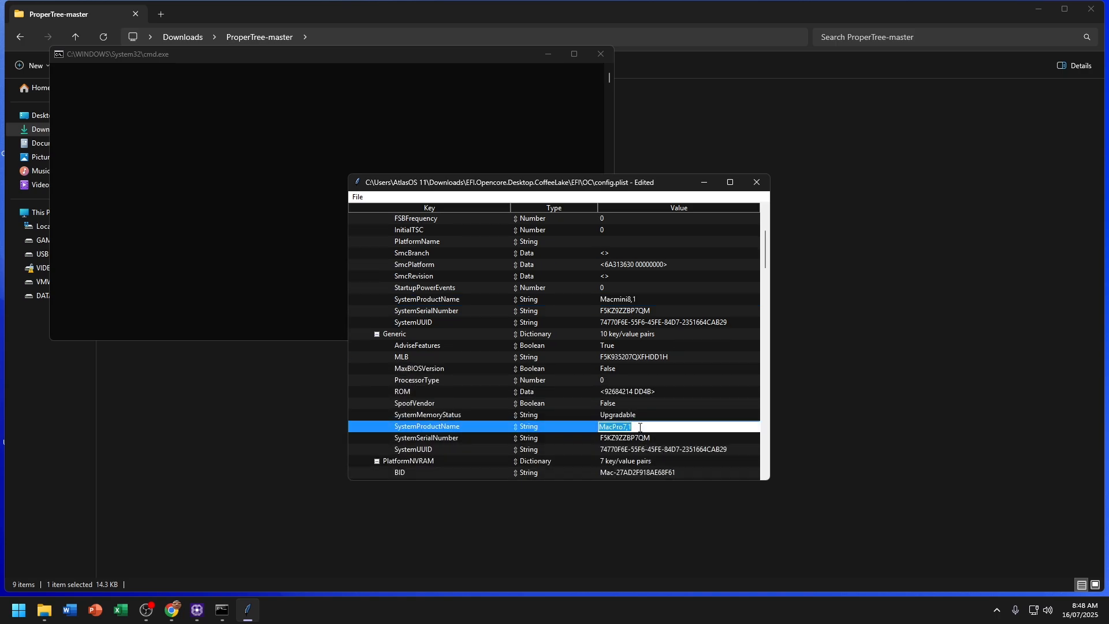
pyautogui.write('Macmini8,1')
pyautogui.press('Return')
# Set BoardVersion under PlatformInfo > SMBIOS to Macmini8,1.
pyautogui.scroll(-6, 682, 381)
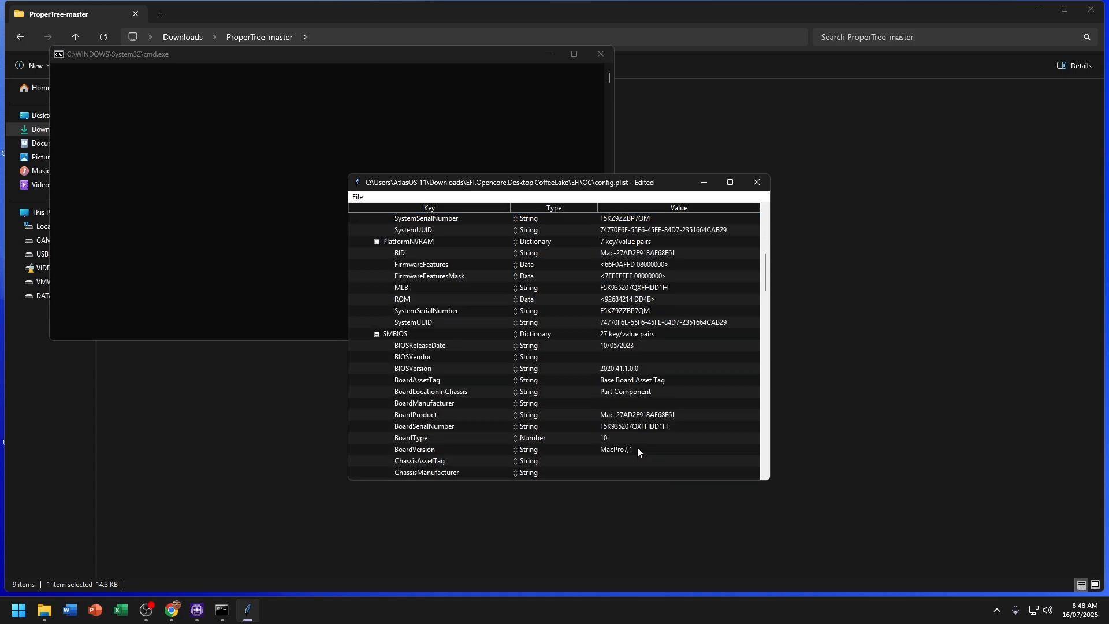
pyautogui.doubleClick(638, 449)
pyautogui.write('Macmini')
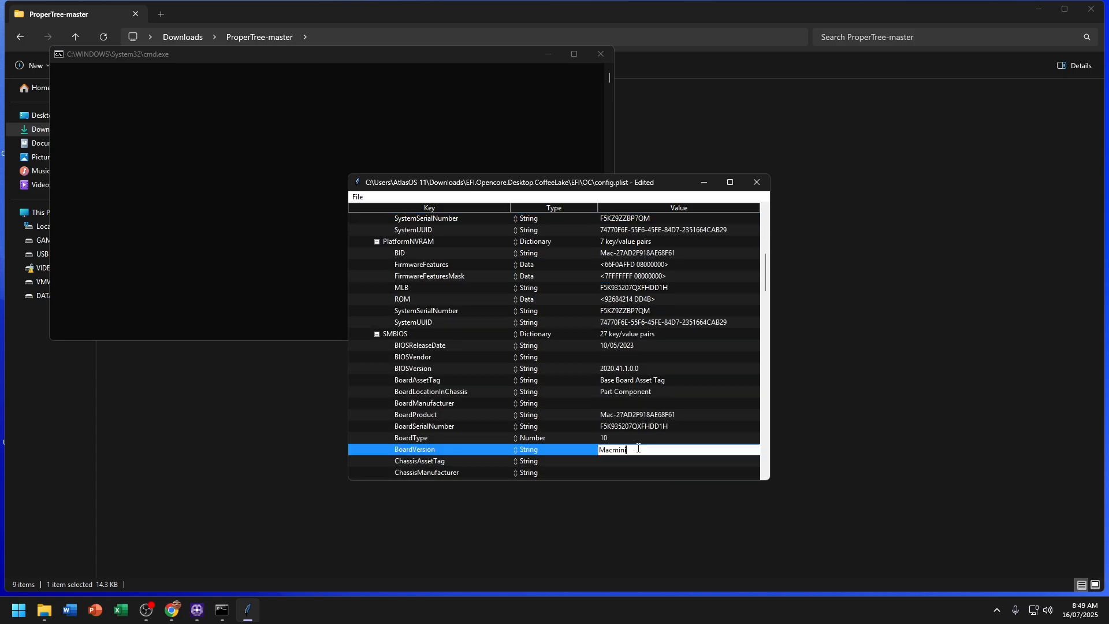
pyautogui.write('8,1')
pyautogui.press('Return')
# Set SystemFamily under PlatformInfo > SMBIOS to Macmini.
pyautogui.scroll(-5, 637, 447)
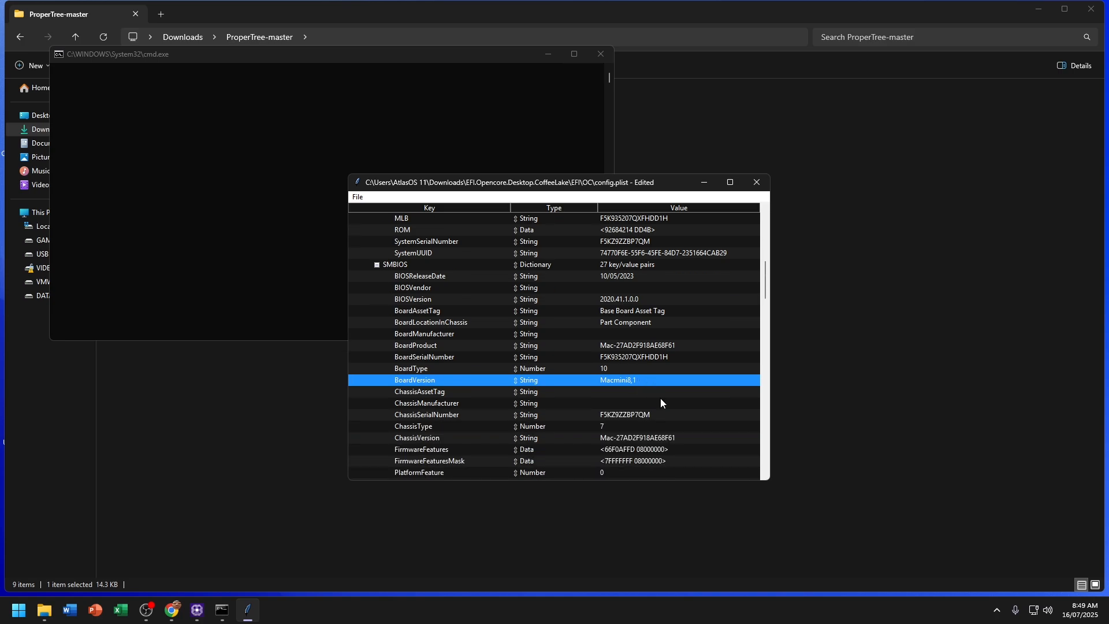
pyautogui.doubleClick(617, 414)
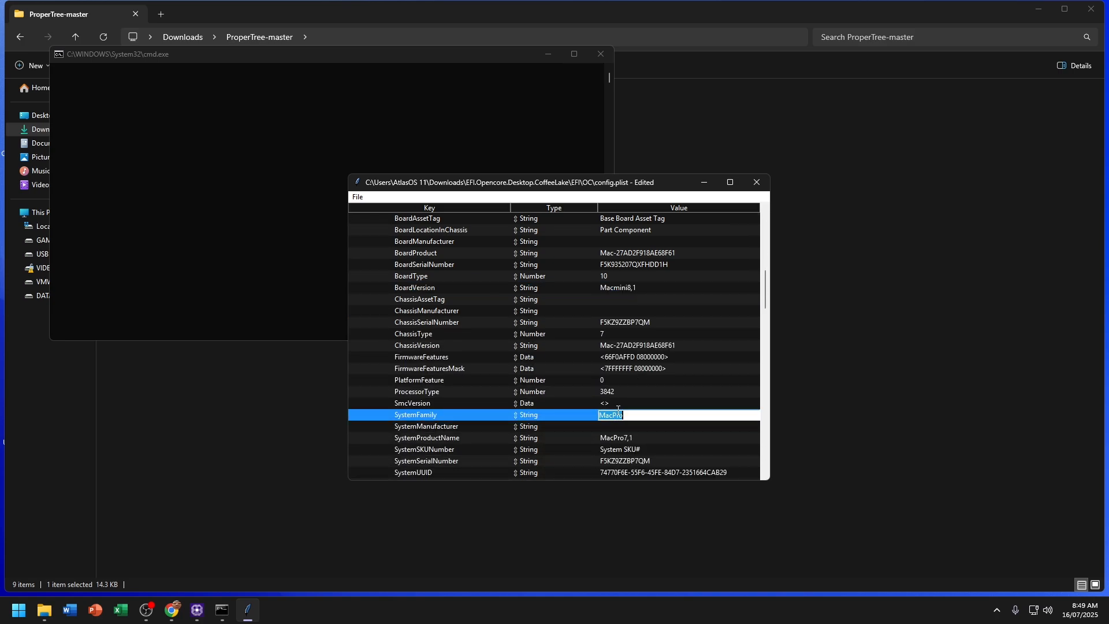
pyautogui.write('Macmini')
pyautogui.press('Return')
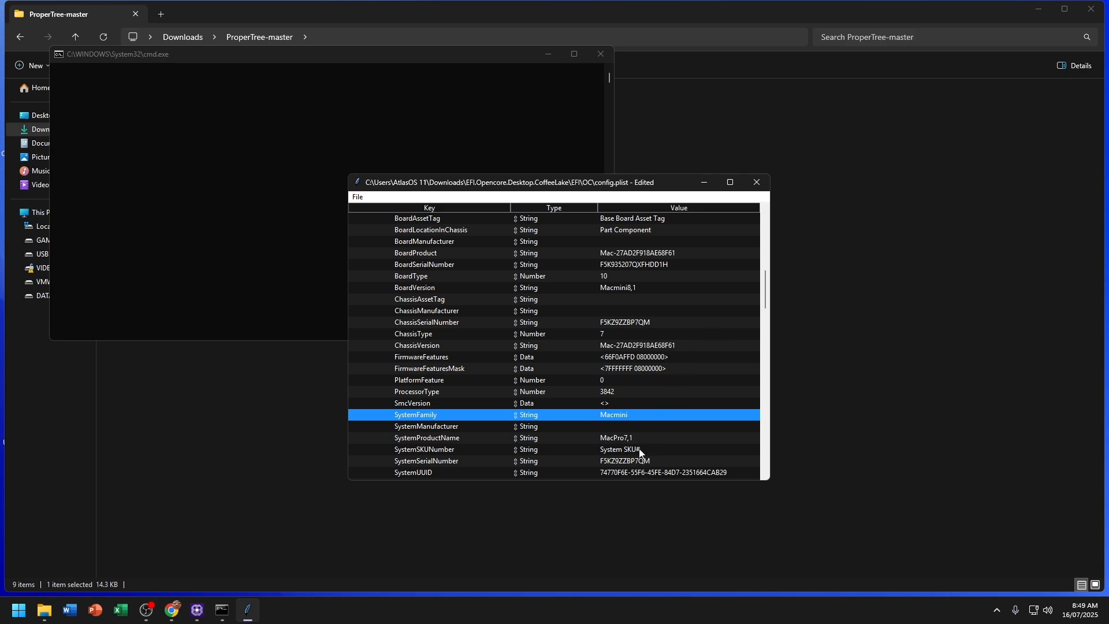
# Set SystemProductName under PlatformInfo > SMBIOS to Macmini8,1, and close config.plist with its changes saved.
pyautogui.doubleClick(649, 434)
pyautogui.write('Macmini8')
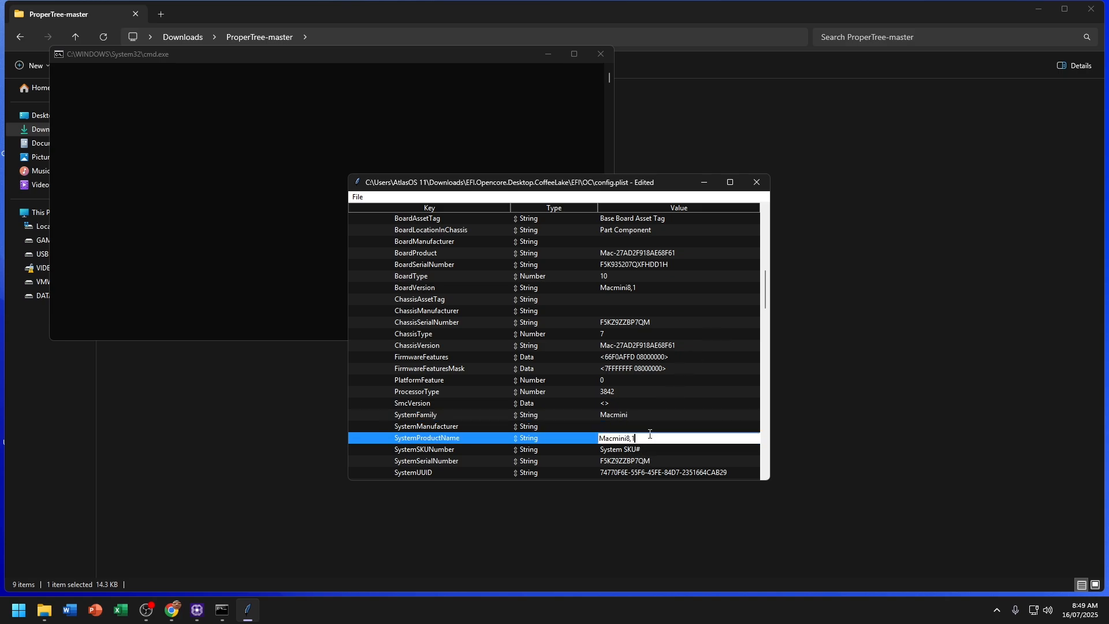
pyautogui.press('Return')
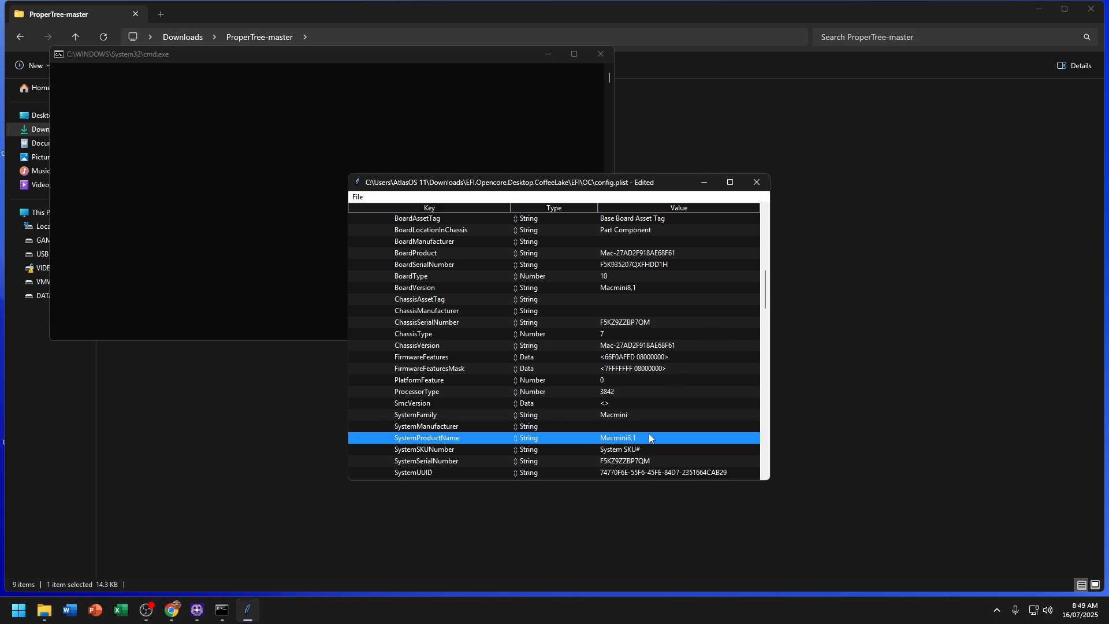
pyautogui.click(757, 180)
pyautogui.click(514, 345)
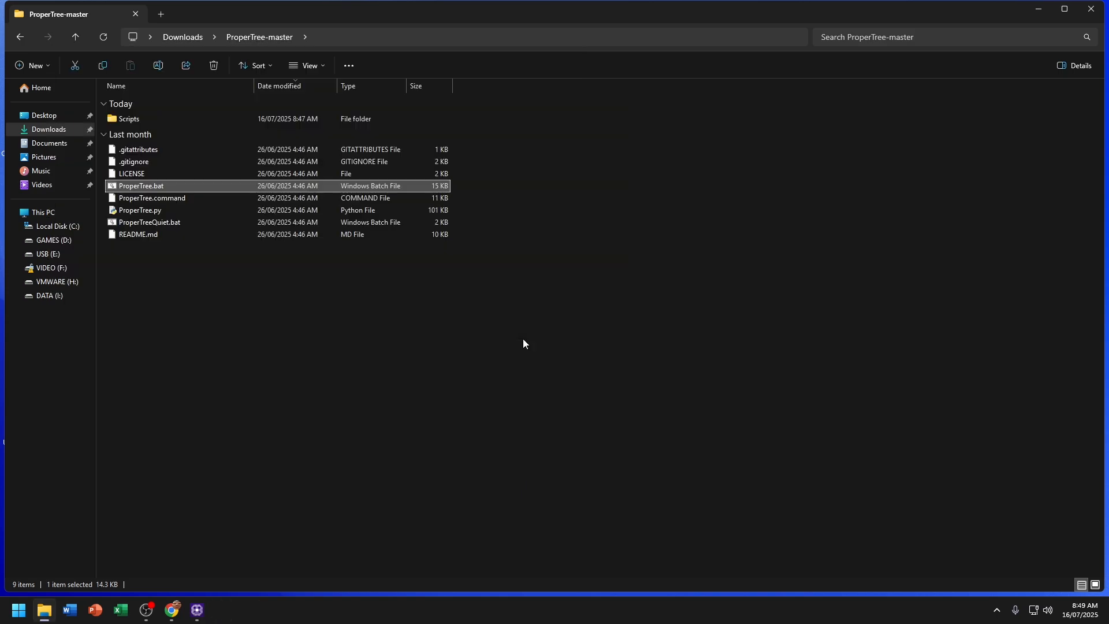
# Extract GenSMBIOS-master.zip in the Downloads folder into its own GenSMBIOS-master folder with 7-Zip.
pyautogui.click(19, 37)
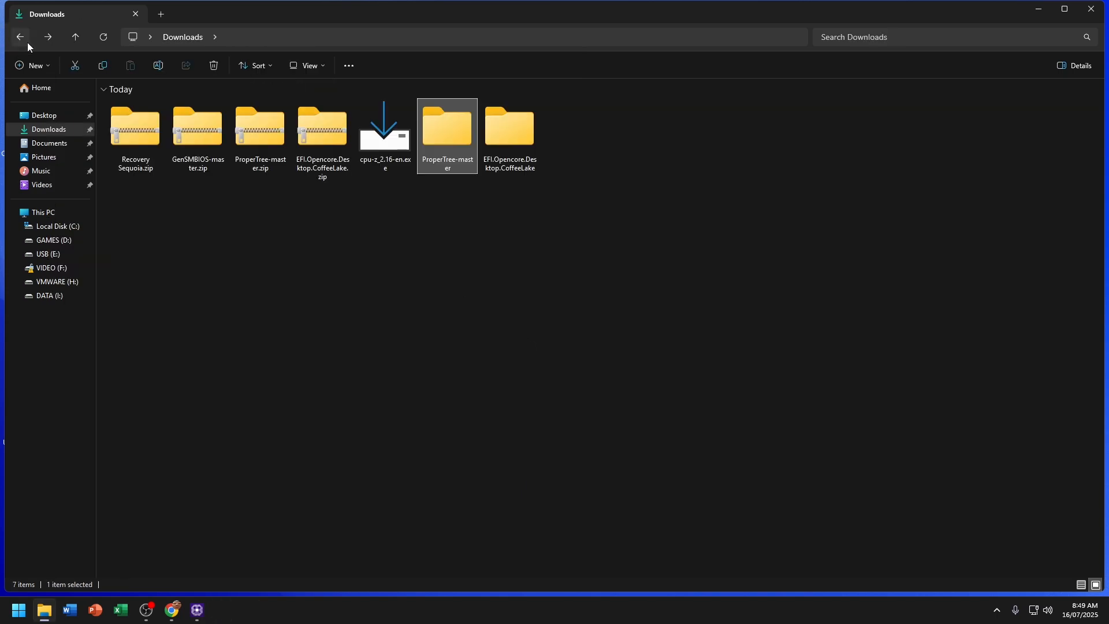
pyautogui.click(125, 122)
pyautogui.rightClick(175, 129)
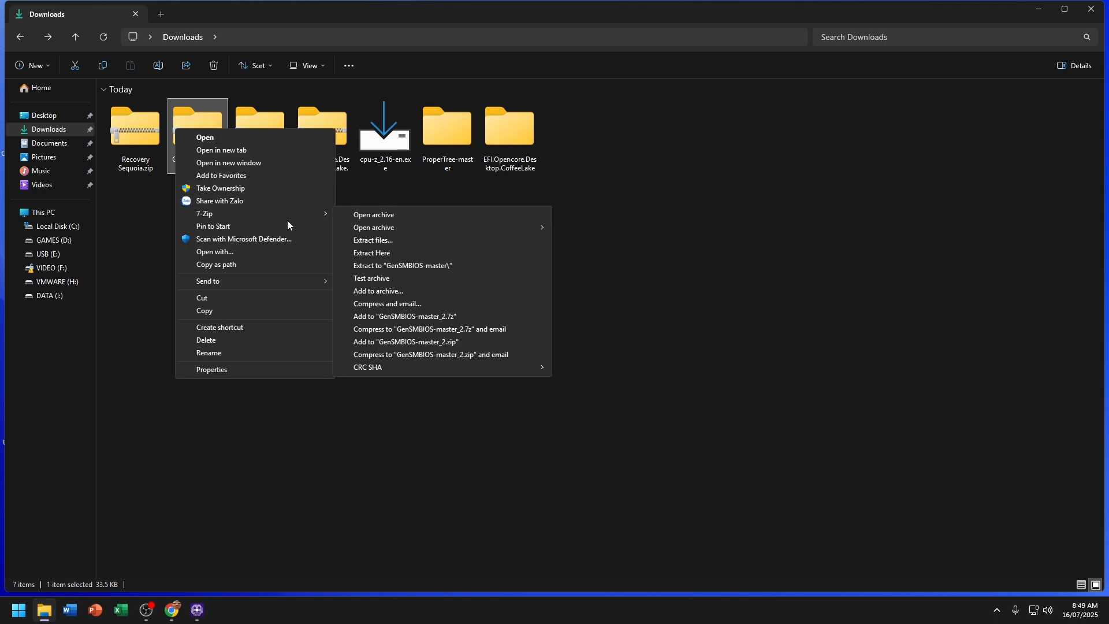
pyautogui.click(395, 266)
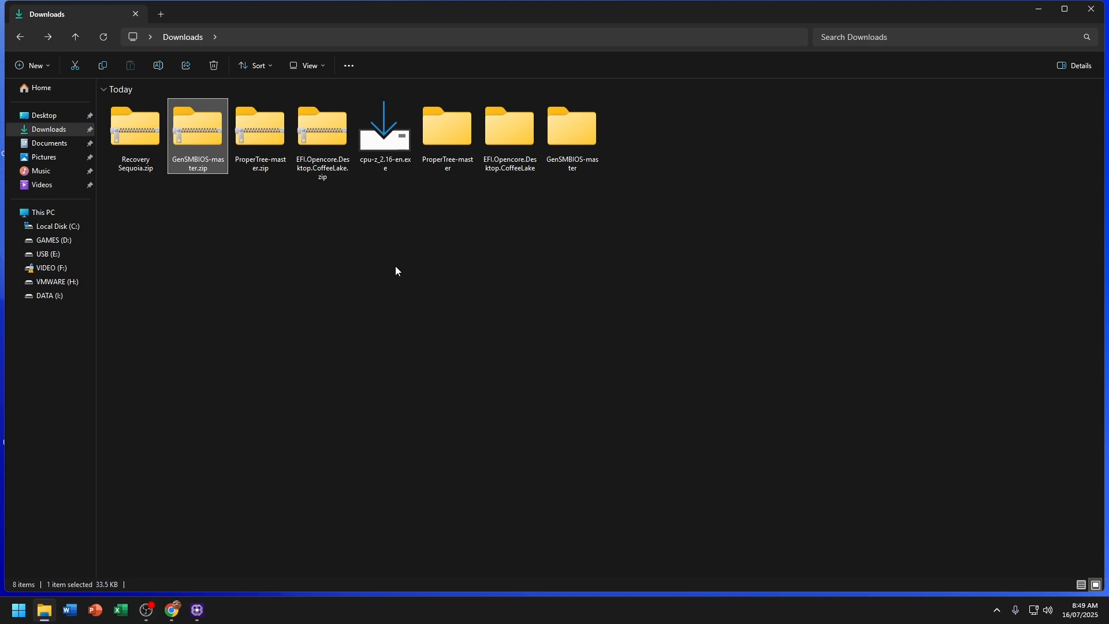
# Run GenSMBIOS.bat from the extracted GenSMBIOS-master folder and choose option 2, Select config.plist.
pyautogui.doubleClick(574, 129)
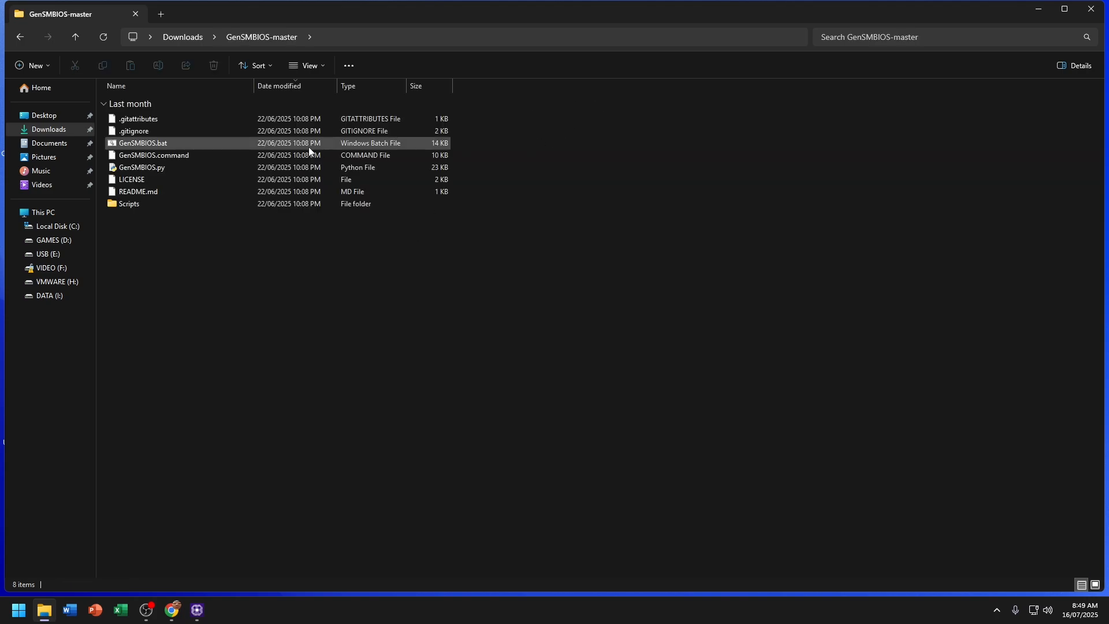
pyautogui.rightClick(253, 141)
pyautogui.click(283, 176)
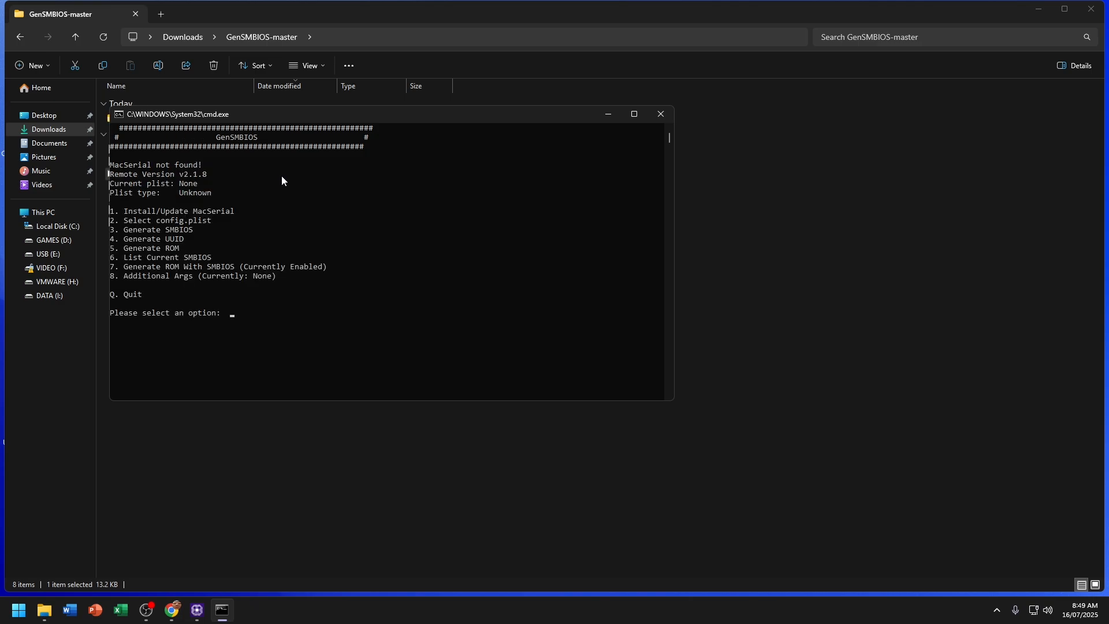
pyautogui.write('2')
pyautogui.press('Return')
# Copy the path of config.plist in the EFI.Opencore.Desktop.CoffeeLake folder under EFI > OC.
pyautogui.click(26, 36)
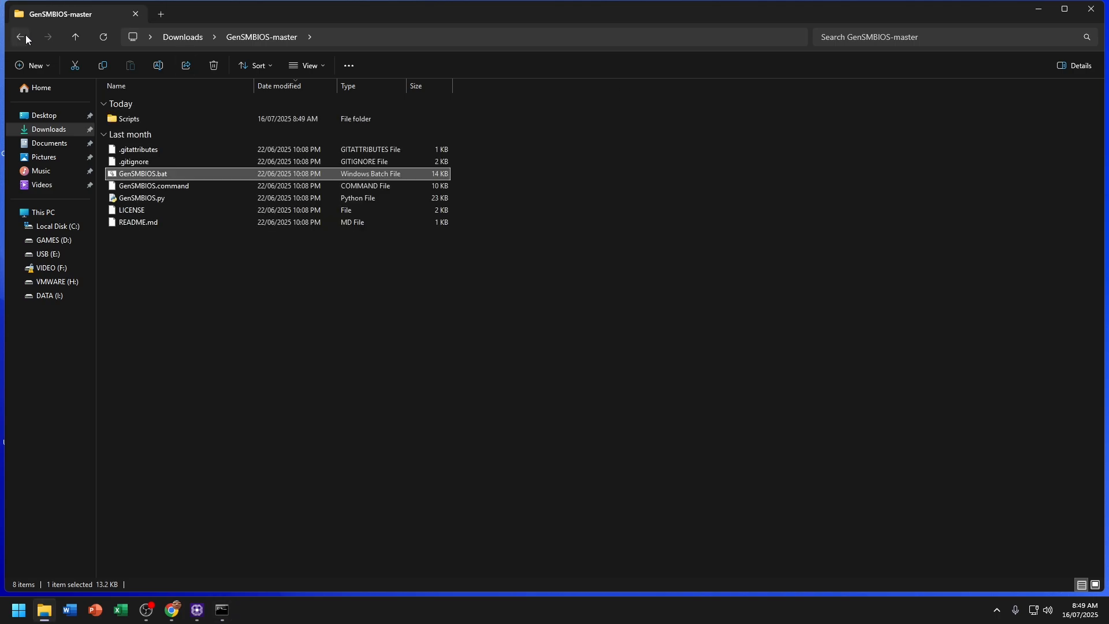
pyautogui.click(26, 36)
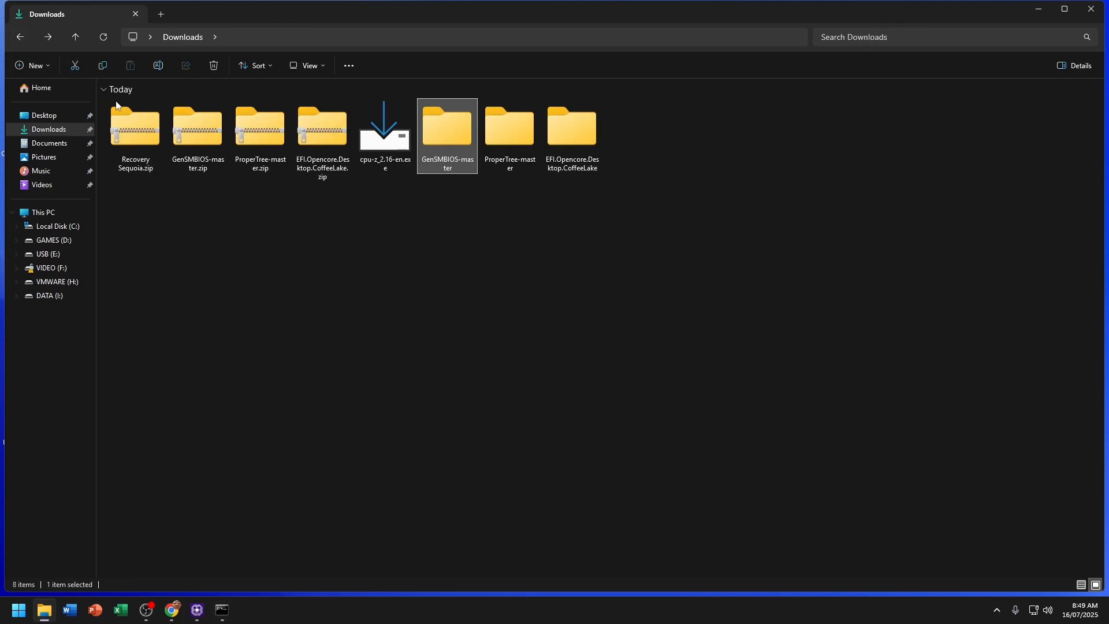
pyautogui.doubleClick(581, 169)
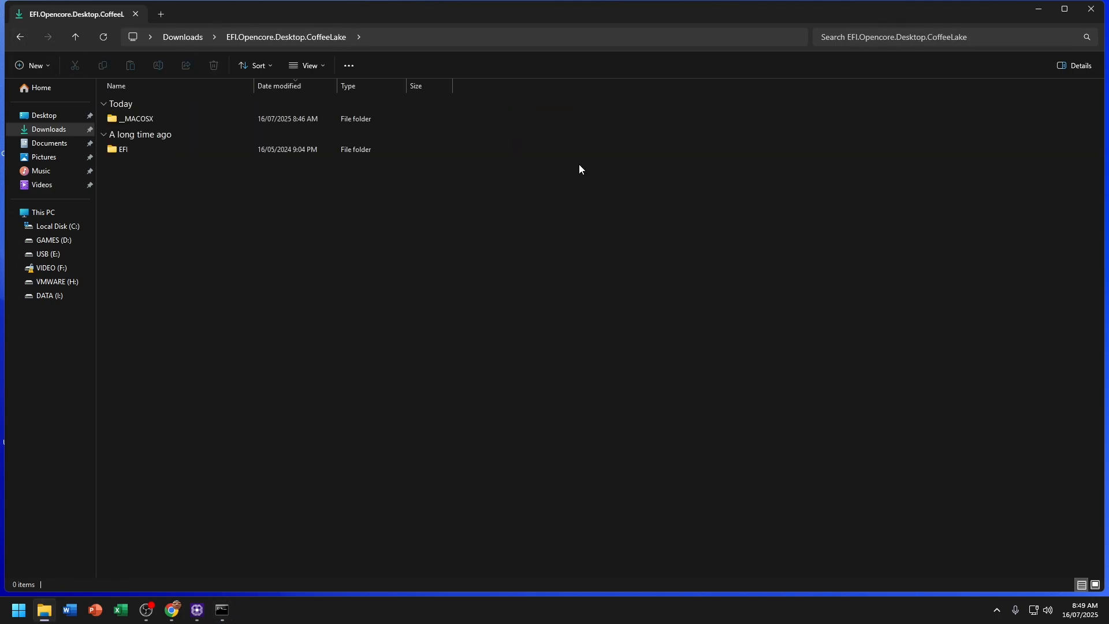
pyautogui.doubleClick(370, 153)
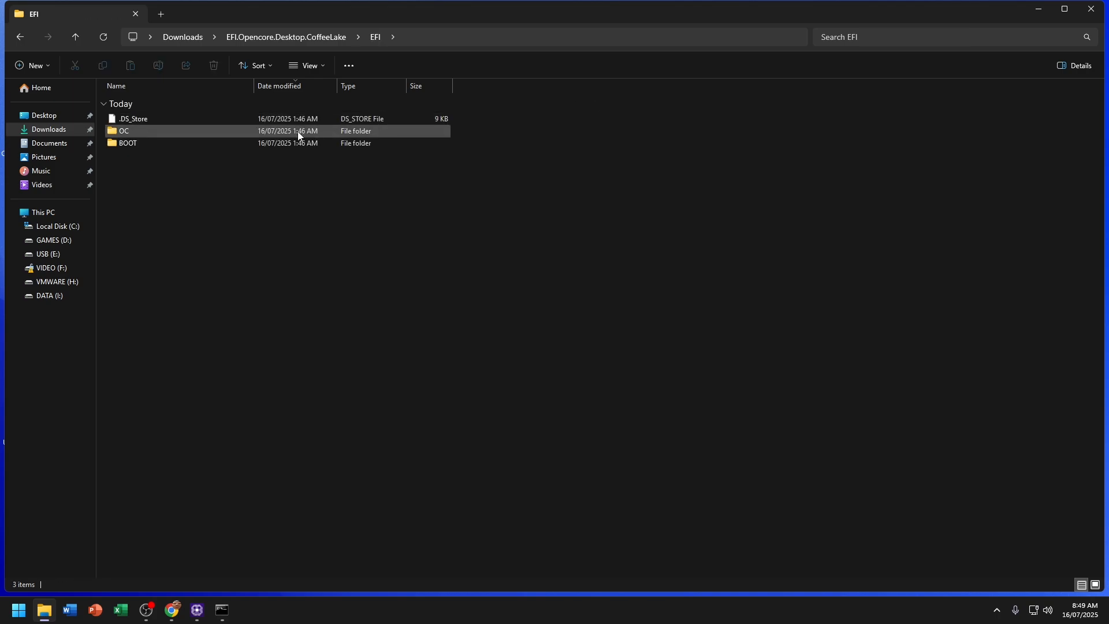
pyautogui.doubleClick(297, 131)
pyautogui.click(300, 120)
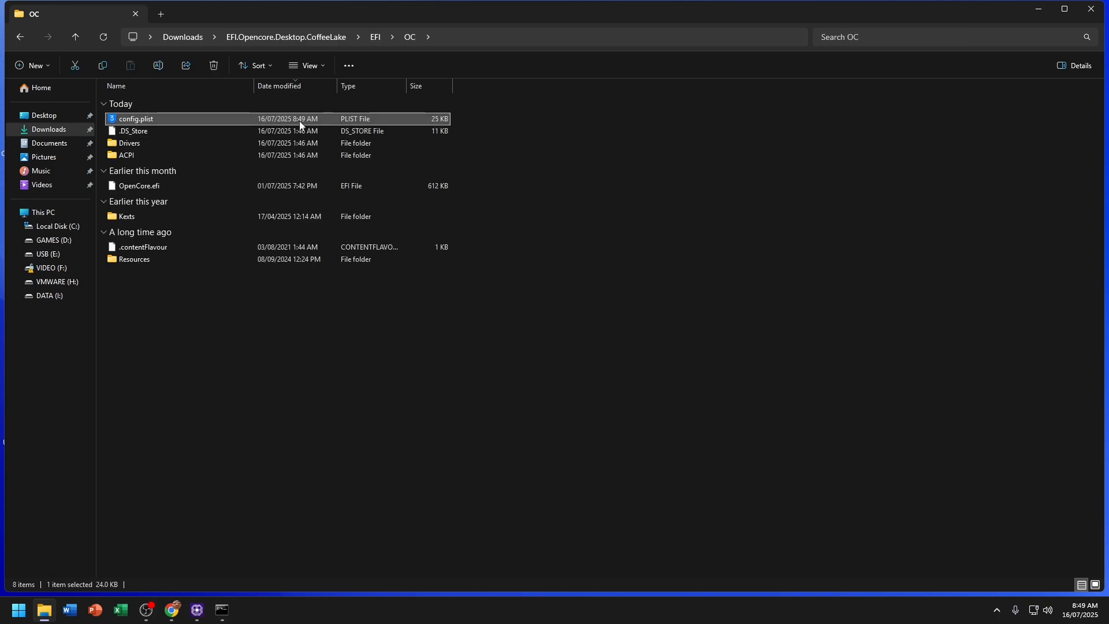
pyautogui.rightClick(299, 120)
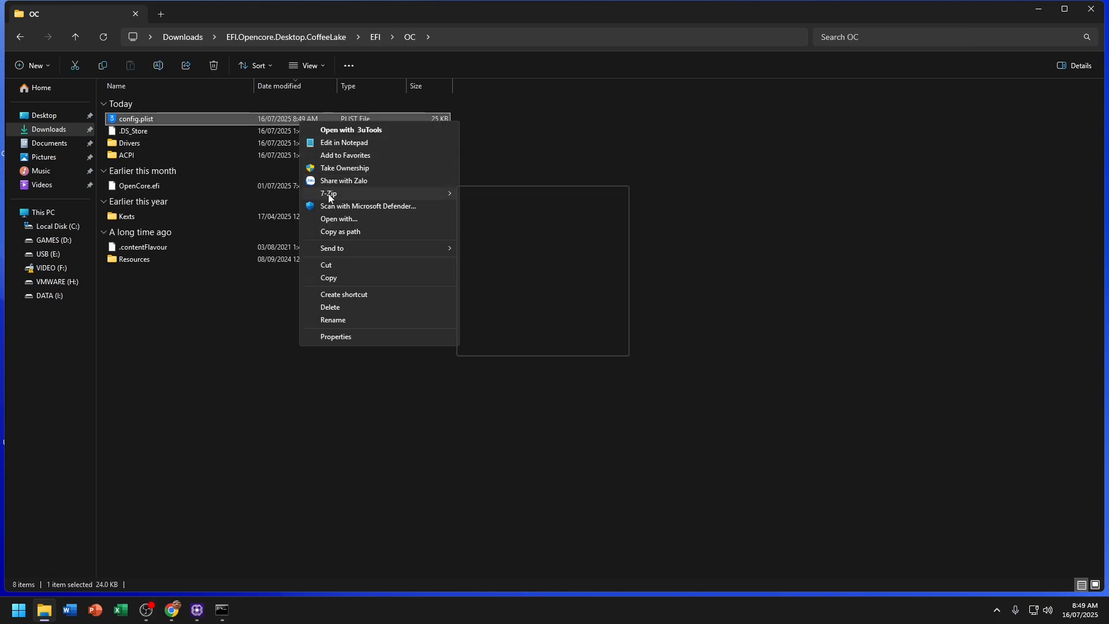
pyautogui.click(352, 232)
# Give GenSMBIOS the copied config.plist path as its target plist, and choose option 3, Generate SMBIOS.
pyautogui.click(222, 610)
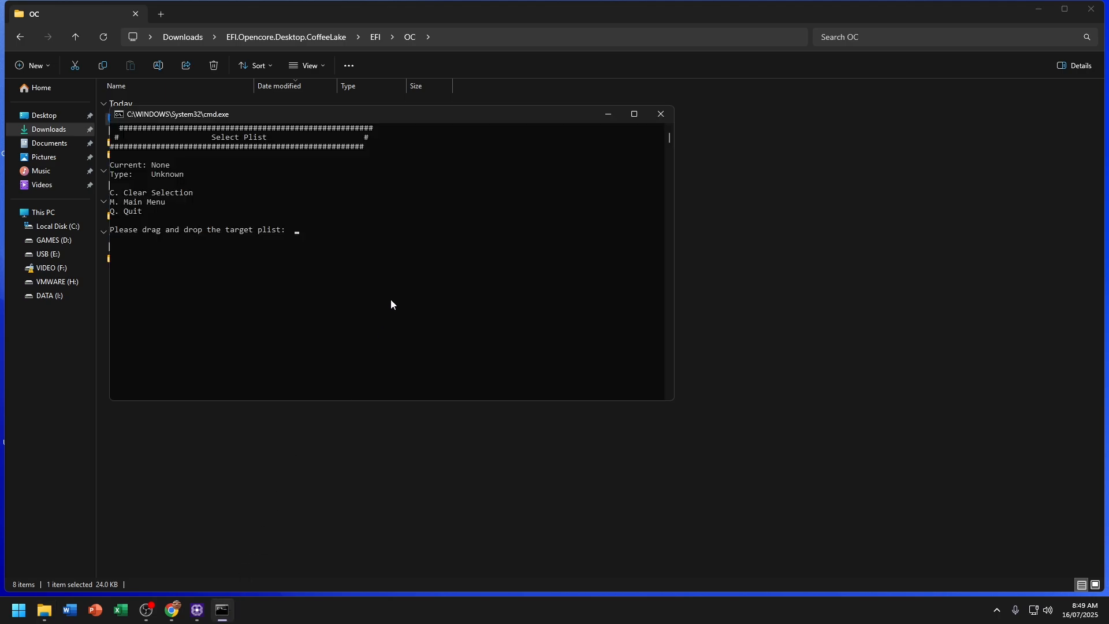
pyautogui.hotkey('ctrl', 'v')
pyautogui.press('Return')
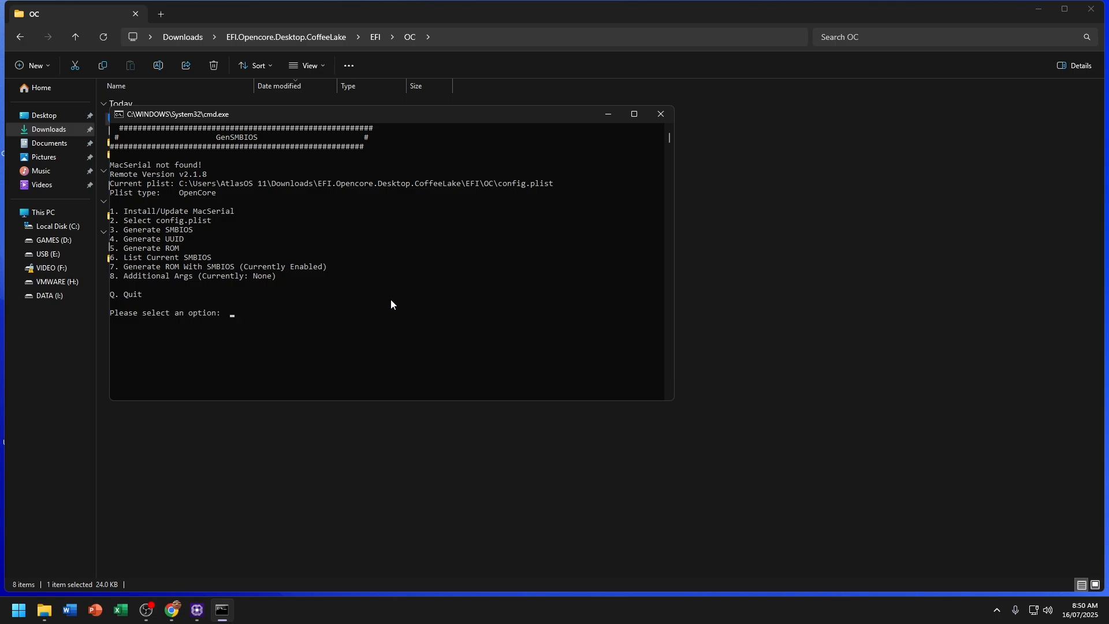
pyautogui.write('3')
pyautogui.press('Return')
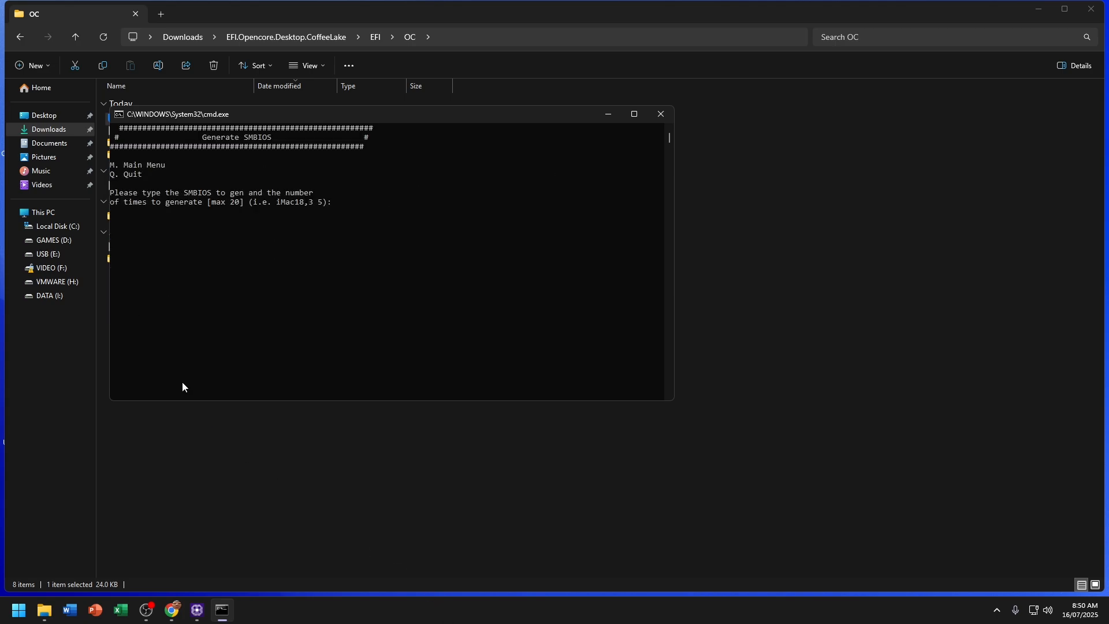
# Review the processor details in CPU-Z and close the program.
pyautogui.click(196, 609)
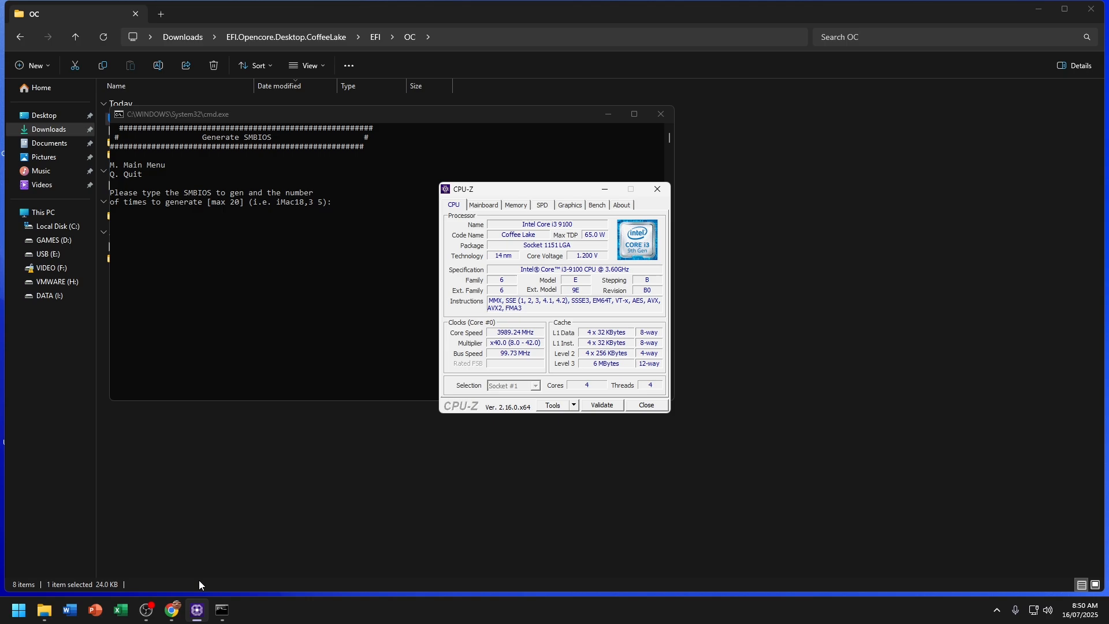
pyautogui.click(650, 158)
pyautogui.click(196, 609)
pyautogui.click(657, 190)
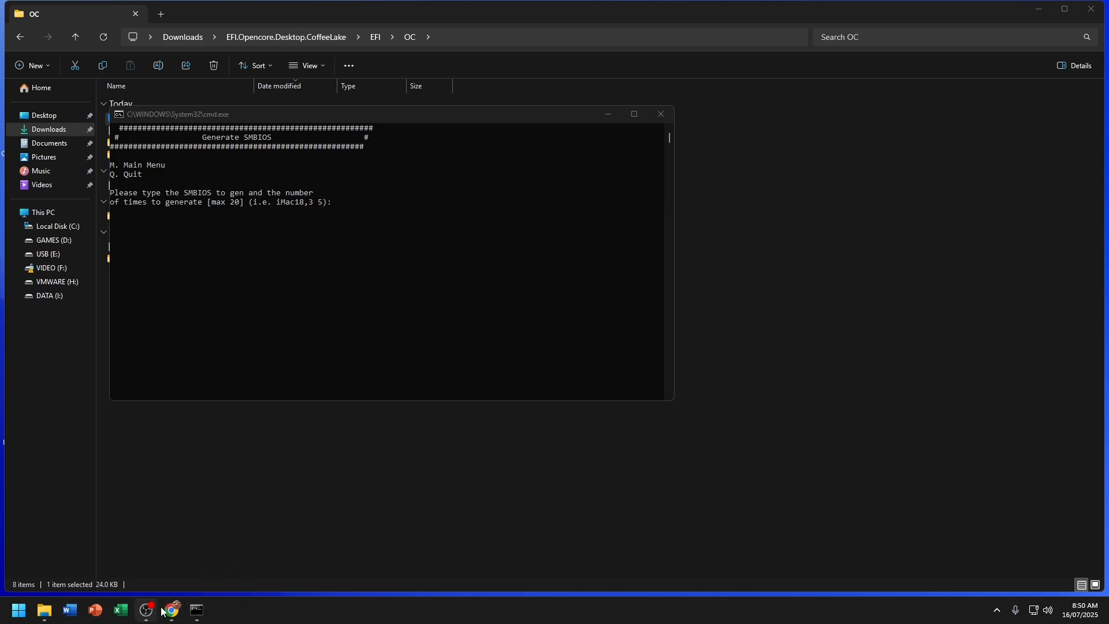
# Check the Macmini8,1 row in the OpenCore guide's Mac Mini table in Chrome, and close the browser.
pyautogui.click(176, 617)
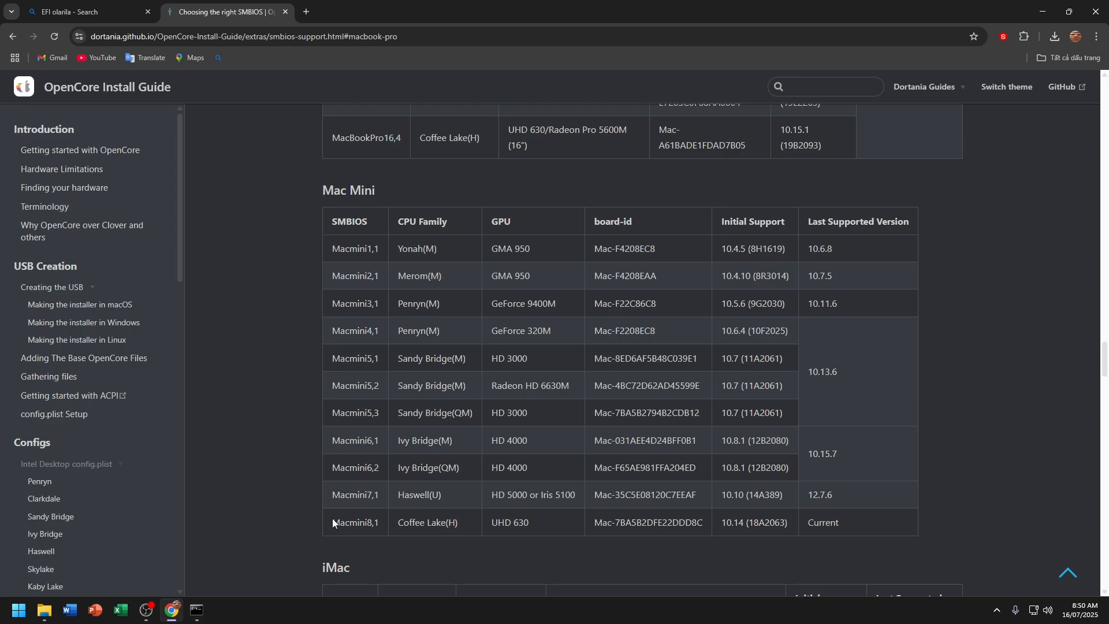
pyautogui.moveTo(332, 518); pyautogui.dragTo(536, 520)
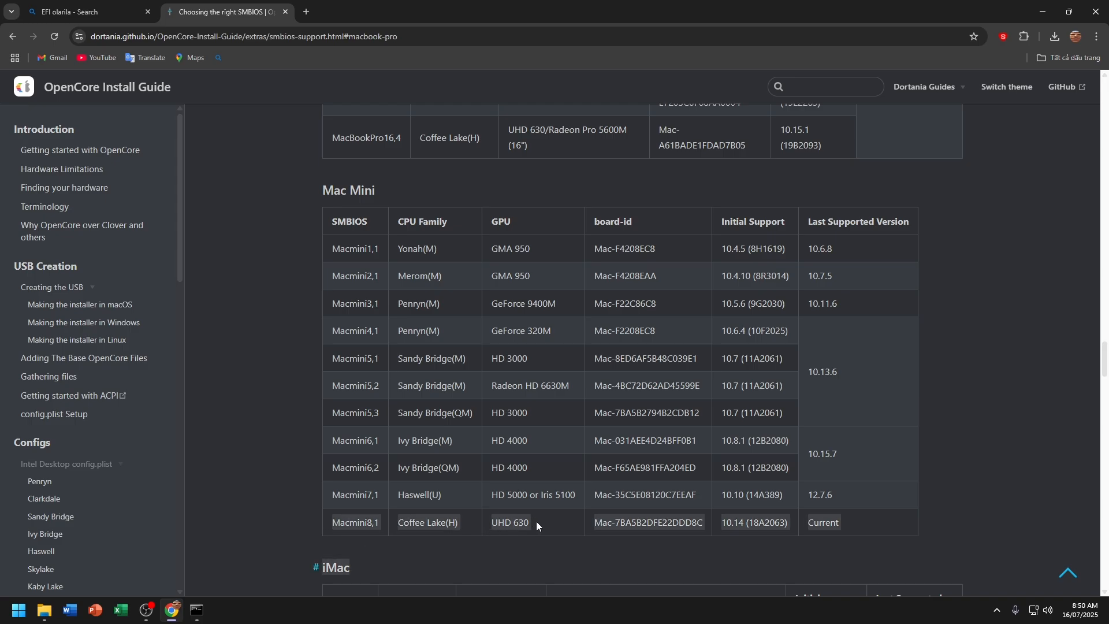
pyautogui.click(410, 535)
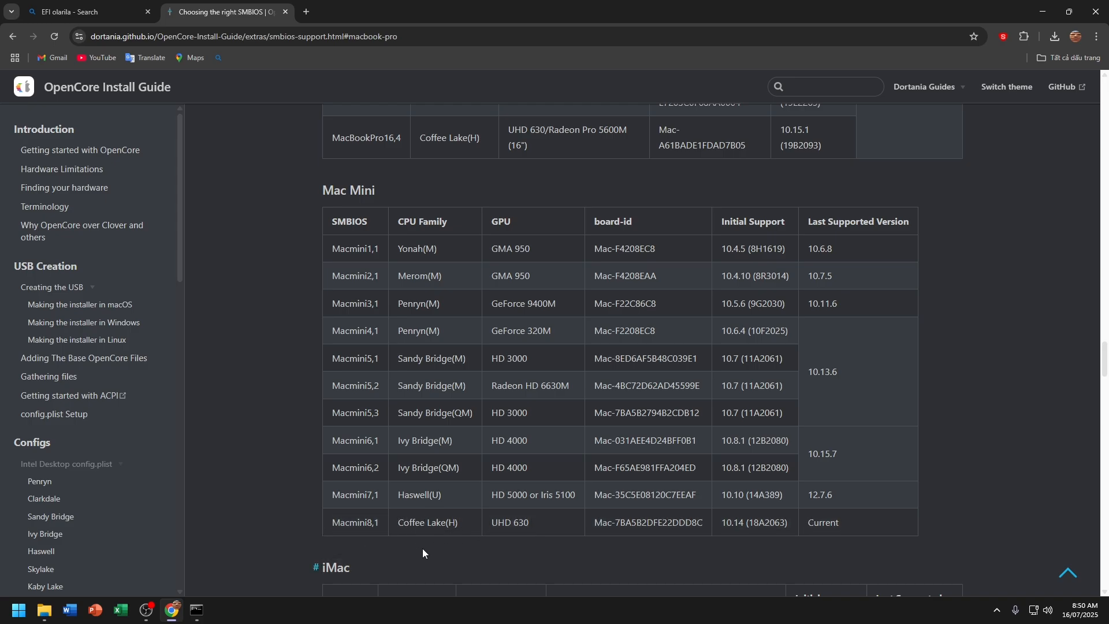
pyautogui.click(1095, 12)
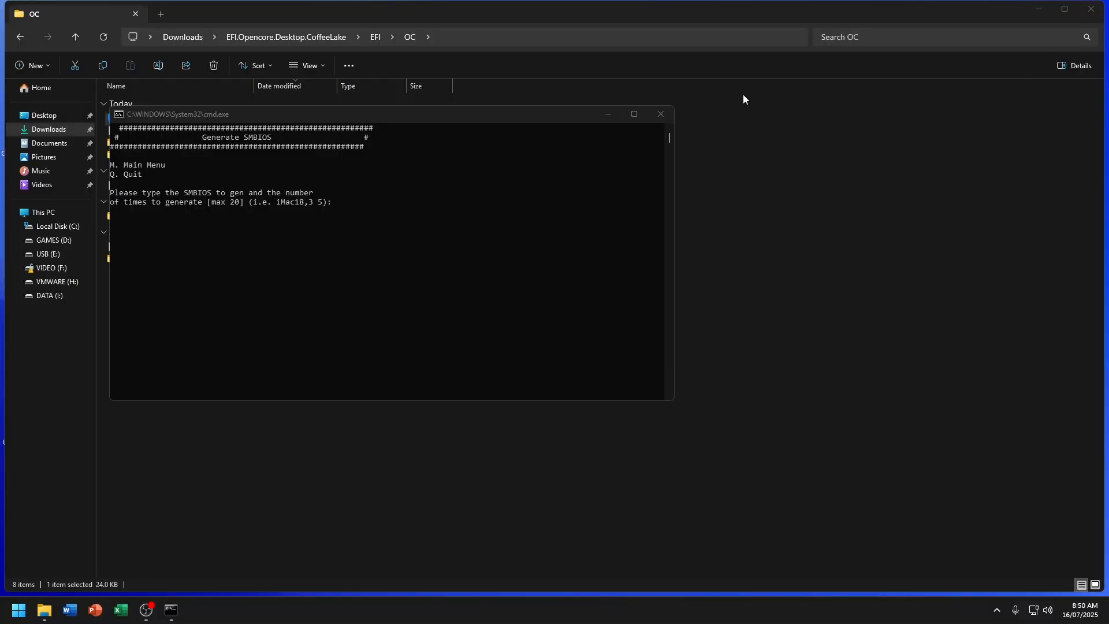
# Generate SMBIOS data for Macmini8,1 in GenSMBIOS, return to its main menu and close it.
pyautogui.click(457, 238)
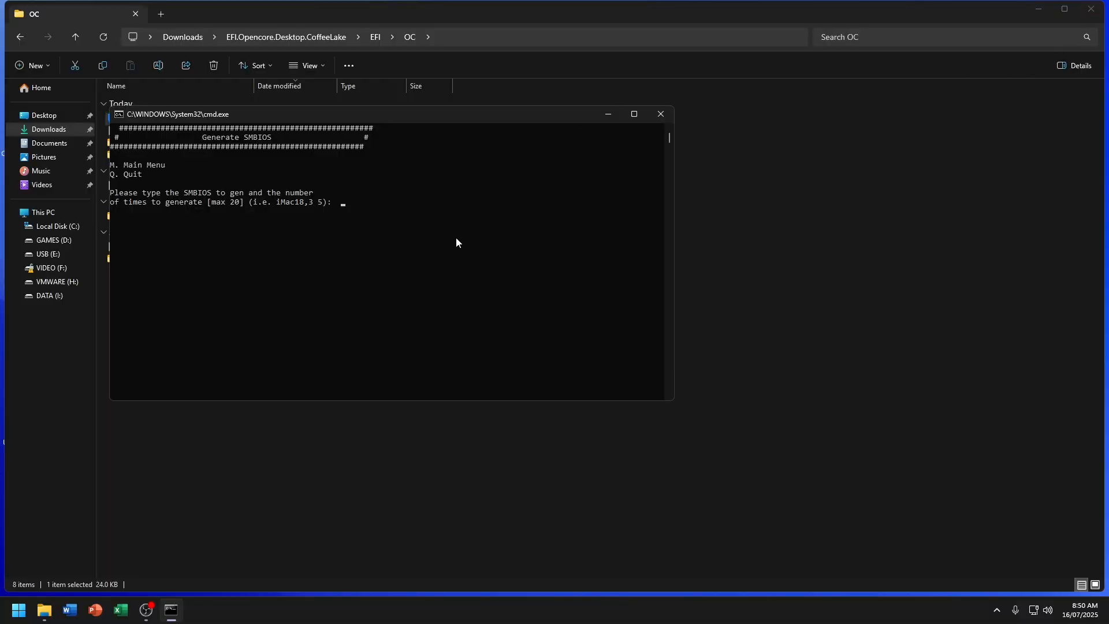
pyautogui.write('Macmini8,1')
pyautogui.press('Return')
pyautogui.press('Return')
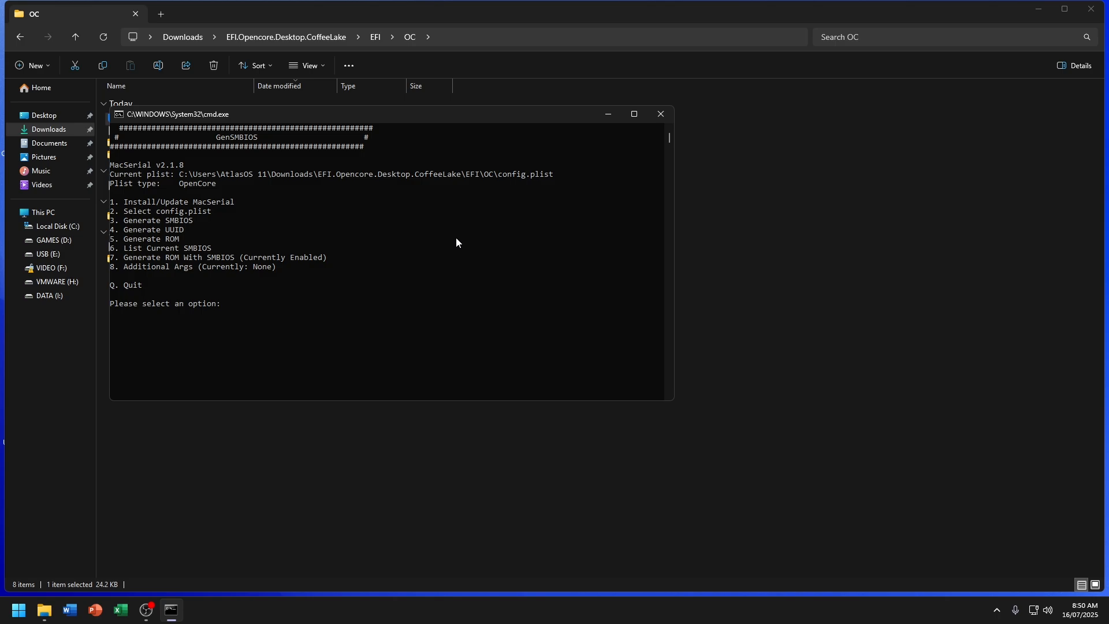
pyautogui.click(658, 115)
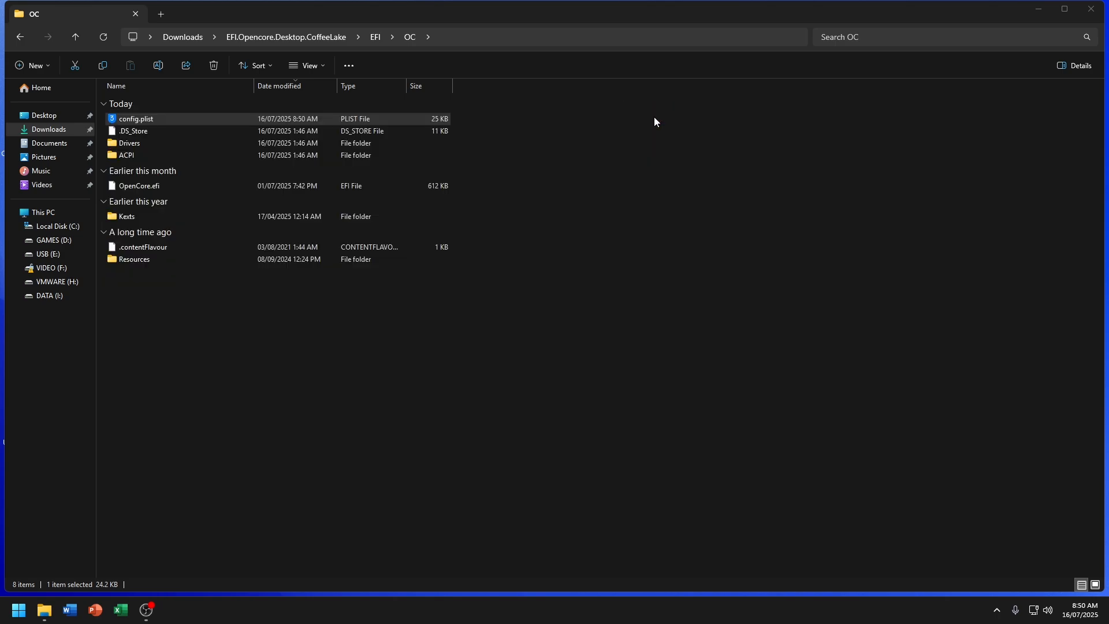
# Return to the Downloads folder and extract Recovery Sequoia.zip with 7-Zip into a Recovery Sequoia folder.
pyautogui.click(19, 37)
pyautogui.click(23, 40)
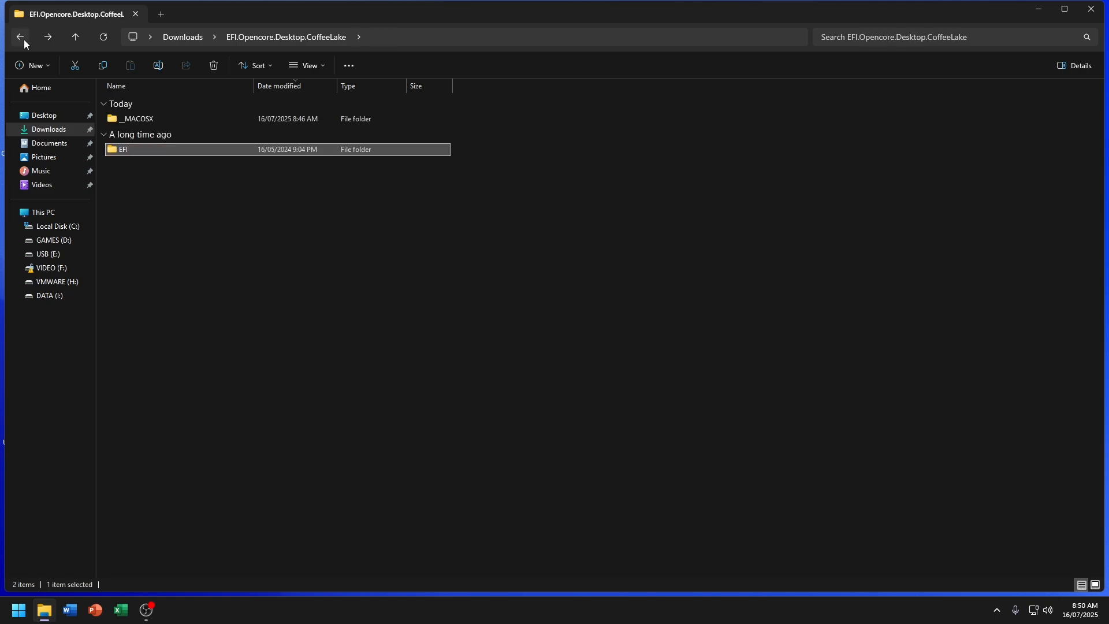
pyautogui.click(24, 39)
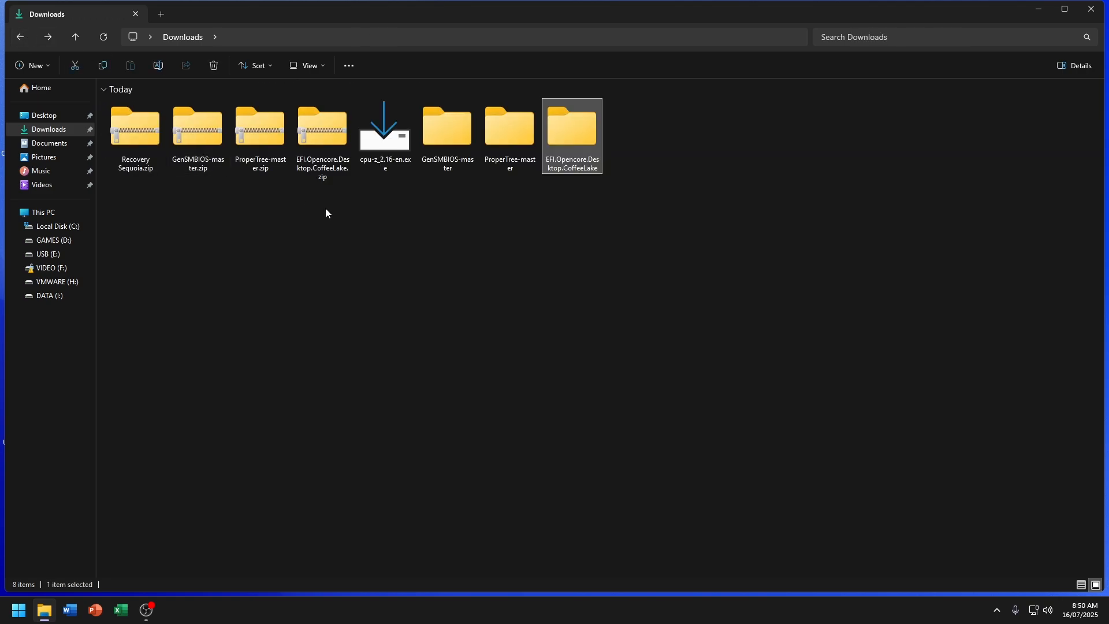
pyautogui.click(158, 133)
pyautogui.rightClick(158, 133)
pyautogui.moveTo(206, 223)
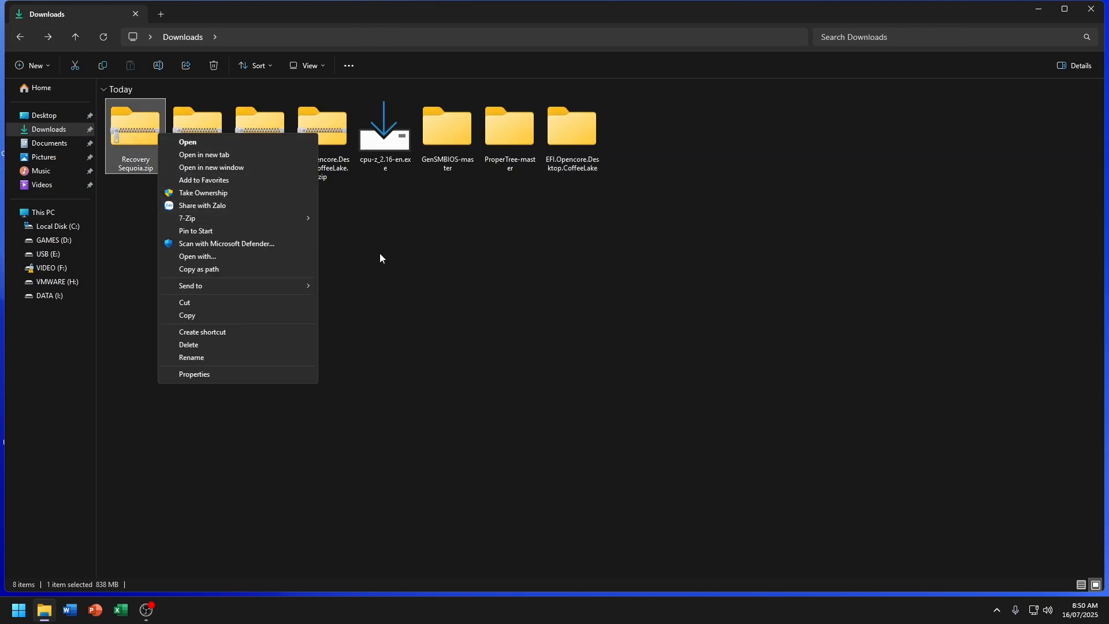
pyautogui.click(383, 270)
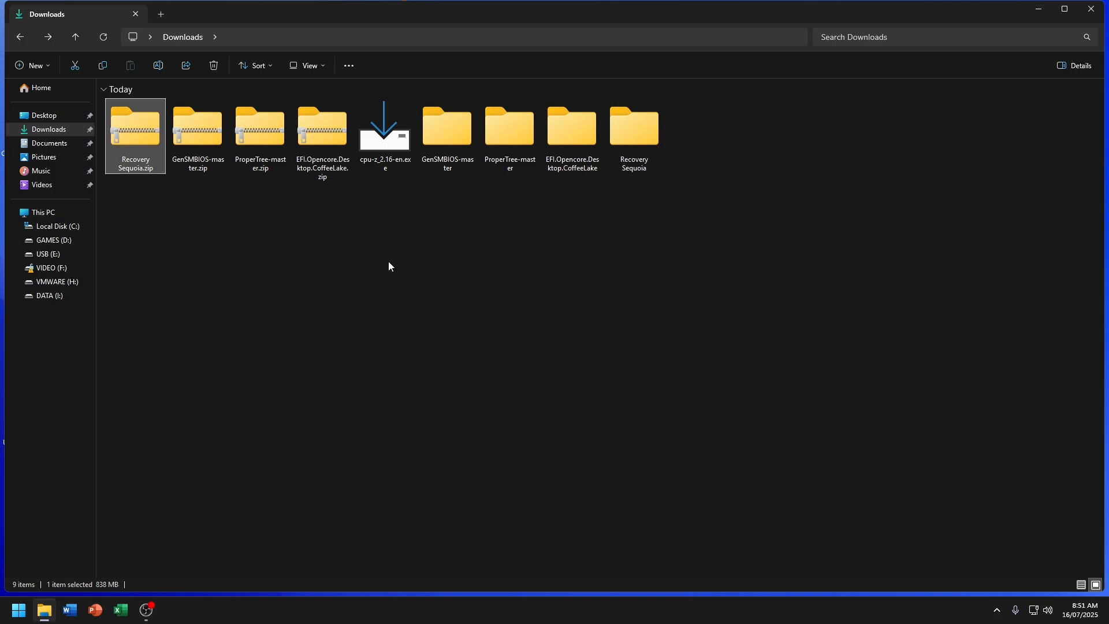
# Quick-format the USB (E:) drive as FAT32 with 4096-byte allocation units and the volume label USB, and close the format dialog.
pyautogui.click(165, 19)
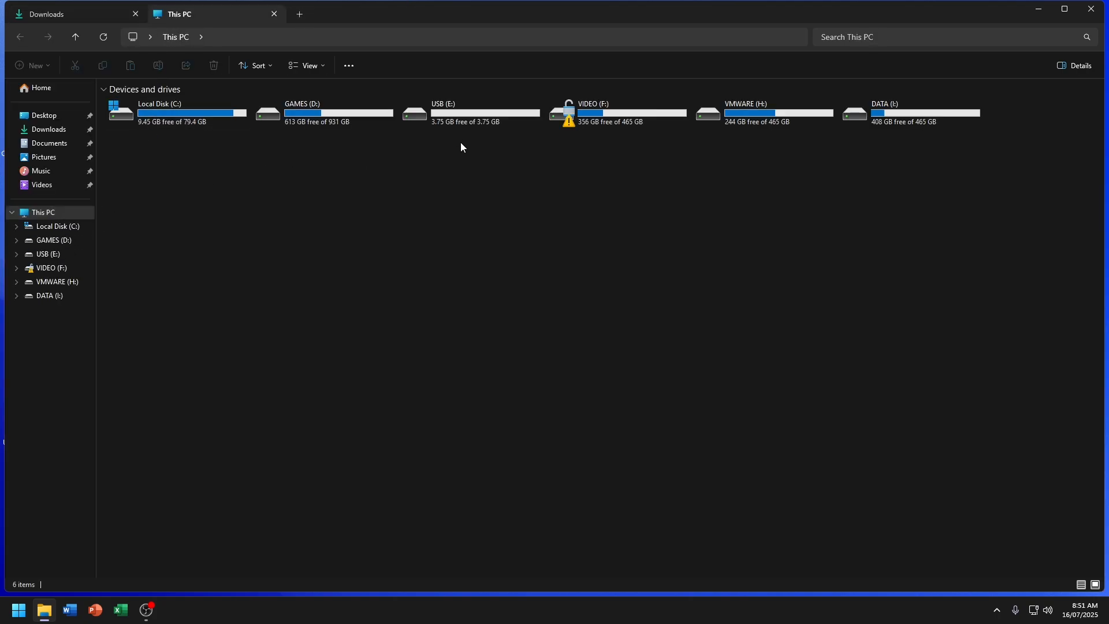
pyautogui.rightClick(467, 123)
pyautogui.click(497, 267)
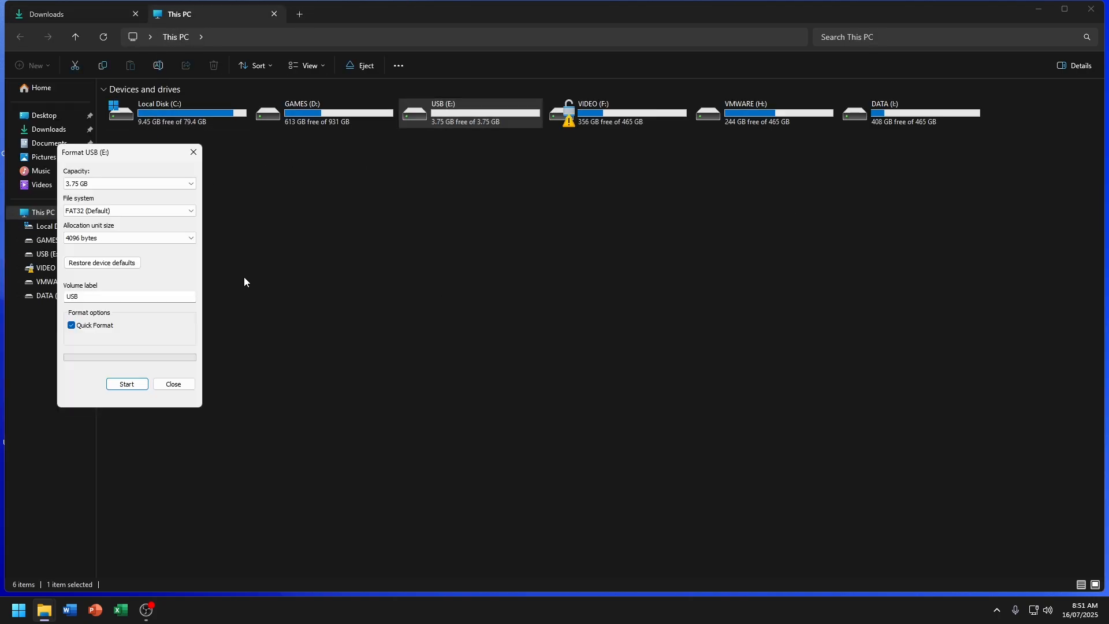
pyautogui.click(82, 214)
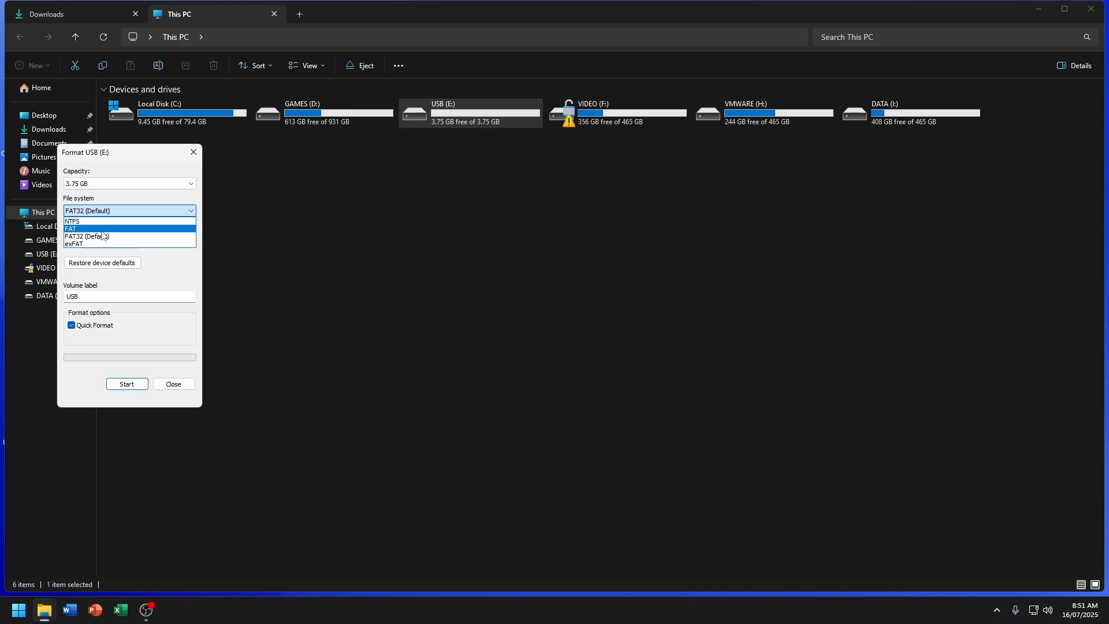
pyautogui.click(102, 236)
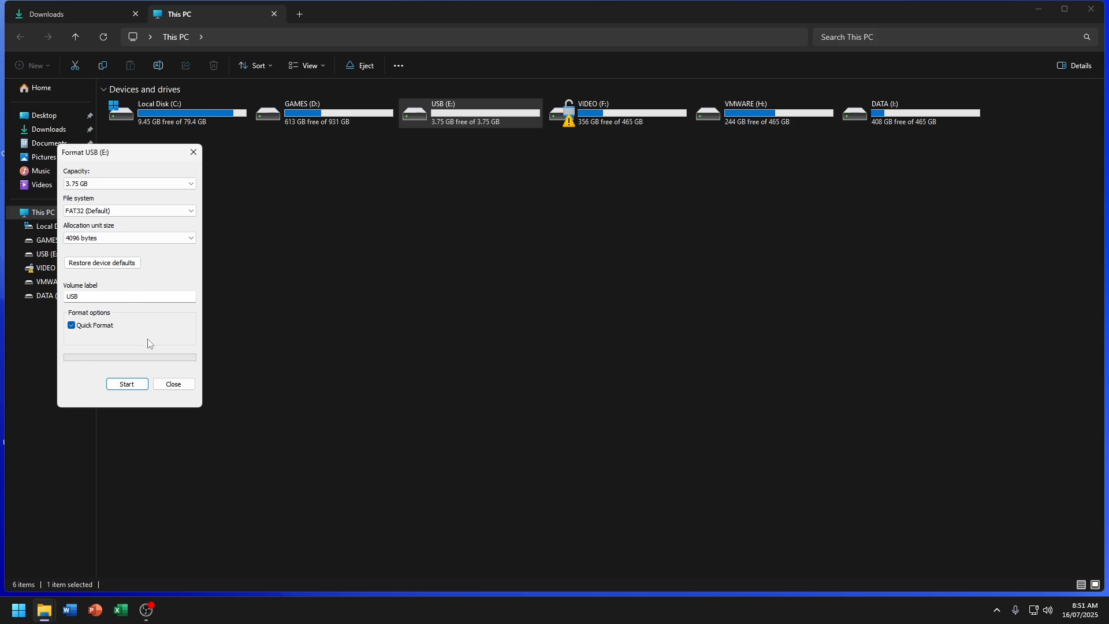
pyautogui.click(131, 389)
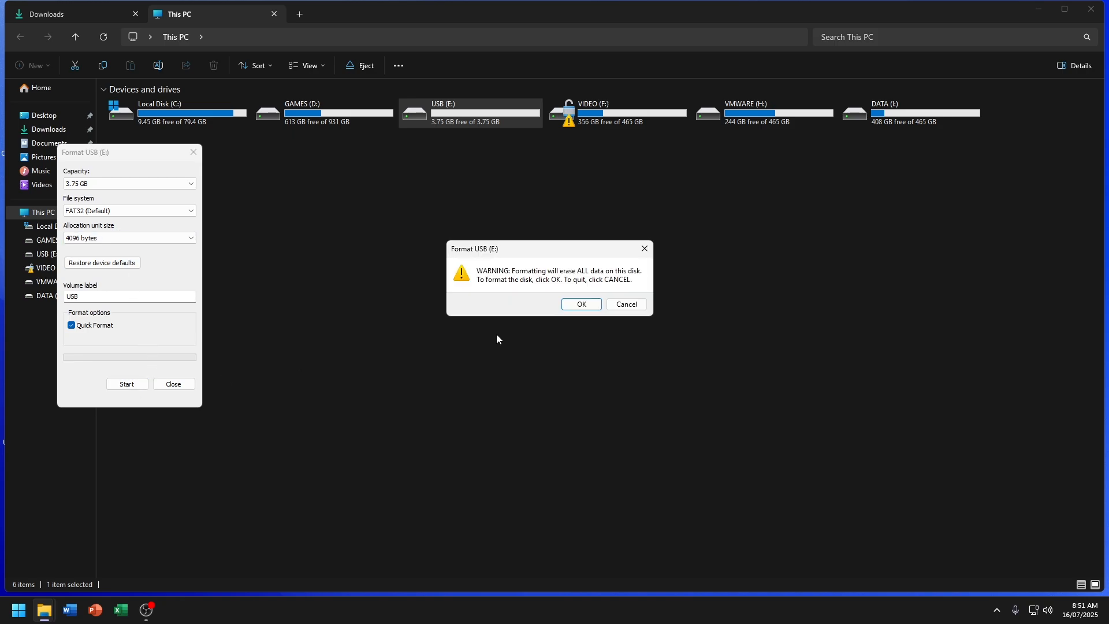
pyautogui.click(564, 307)
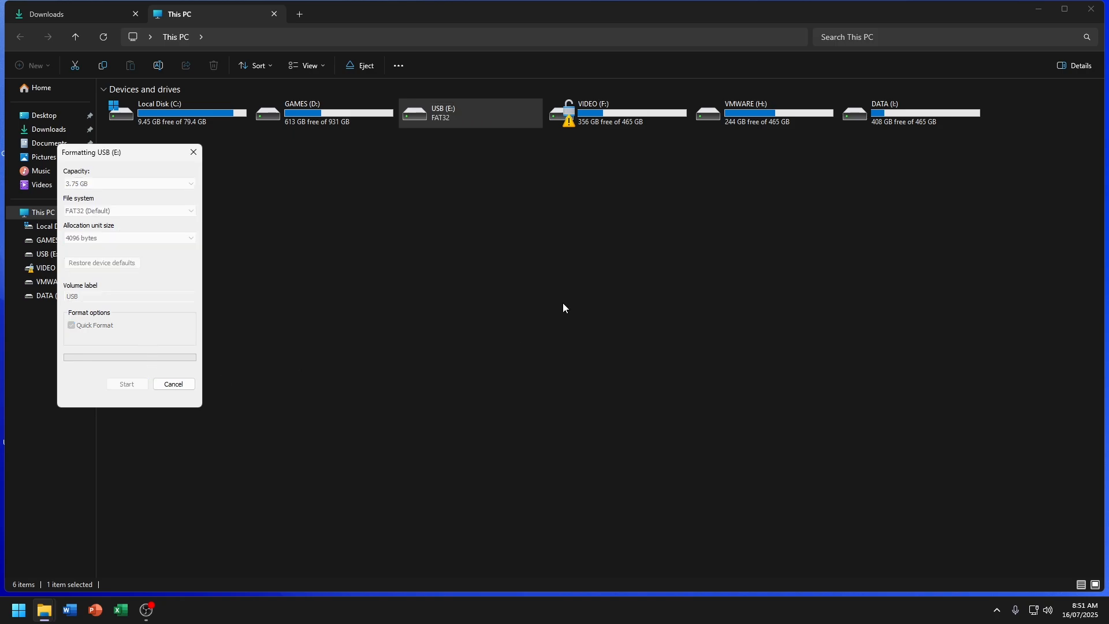
pyautogui.click(622, 300)
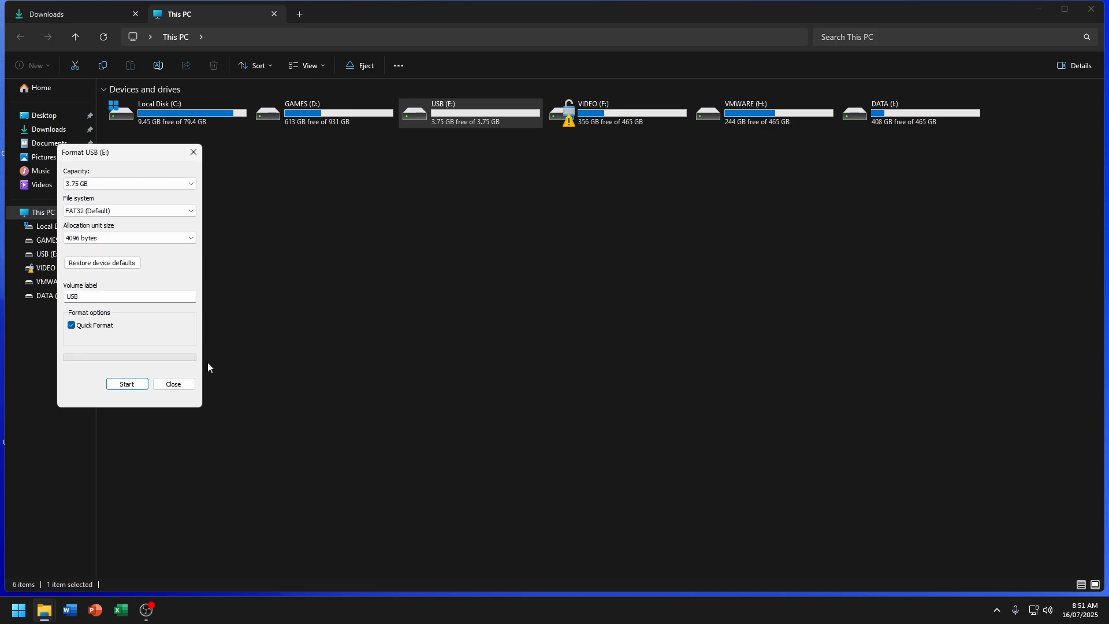
pyautogui.click(173, 383)
# Copy the EFI folder from the EFI.Opencore.Desktop.CoffeeLake folder in Downloads to the root of the USB (E:) drive.
pyautogui.click(86, 17)
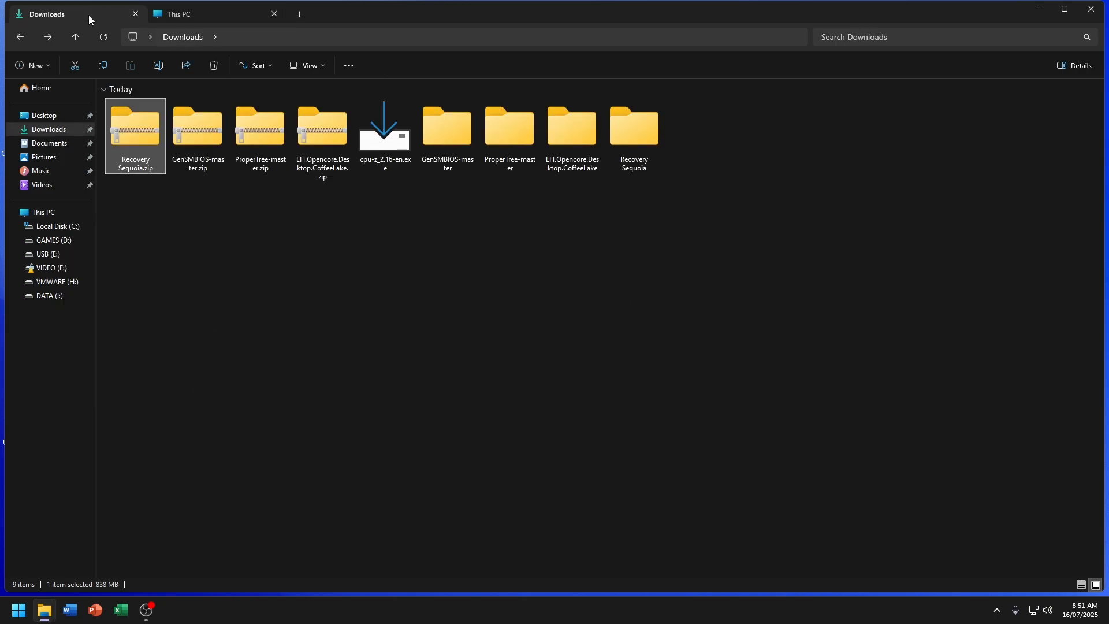
pyautogui.doubleClick(600, 164)
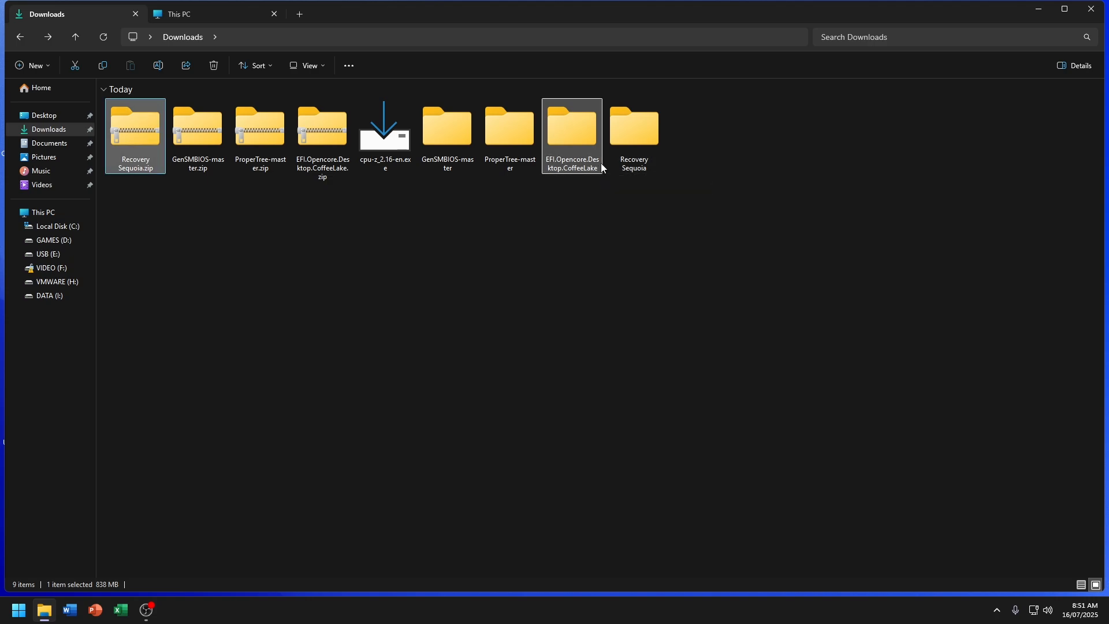
pyautogui.click(188, 151)
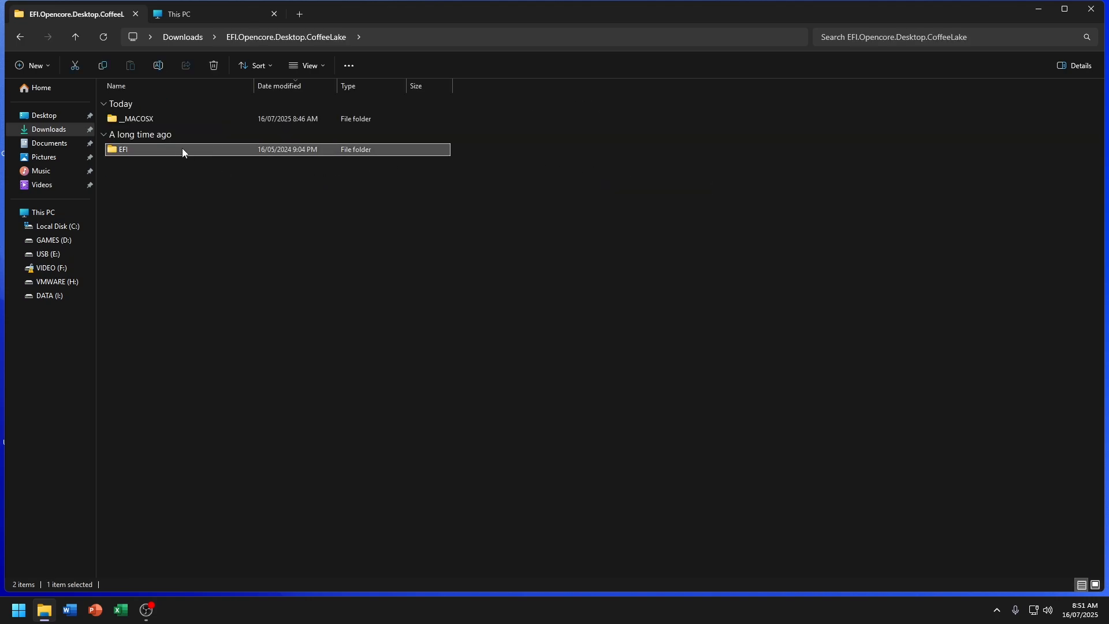
pyautogui.moveTo(189, 147)
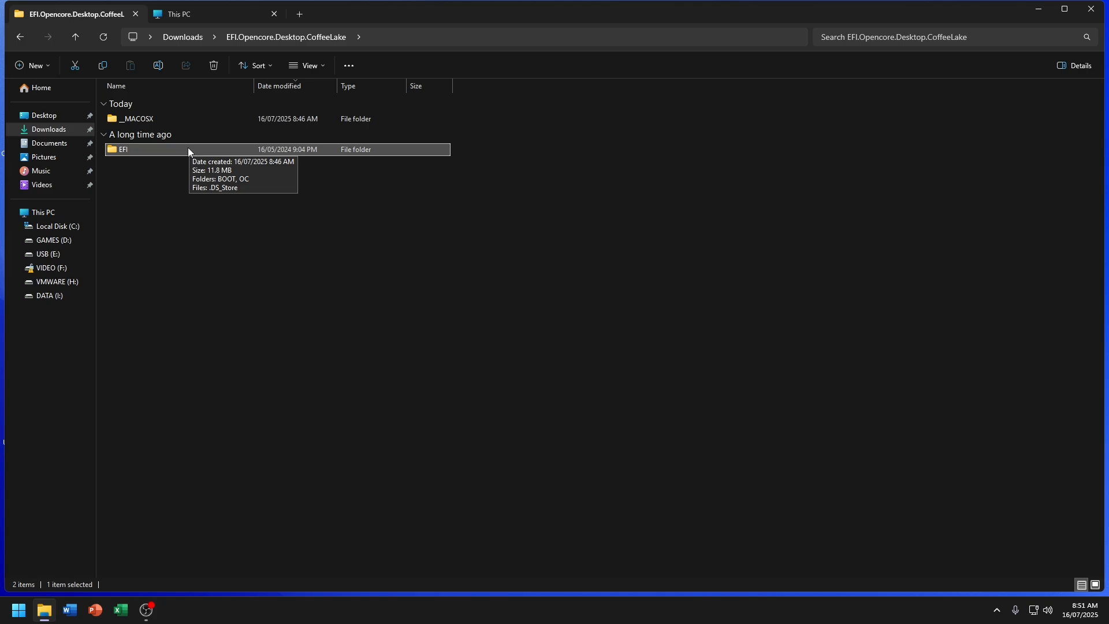
pyautogui.click(202, 14)
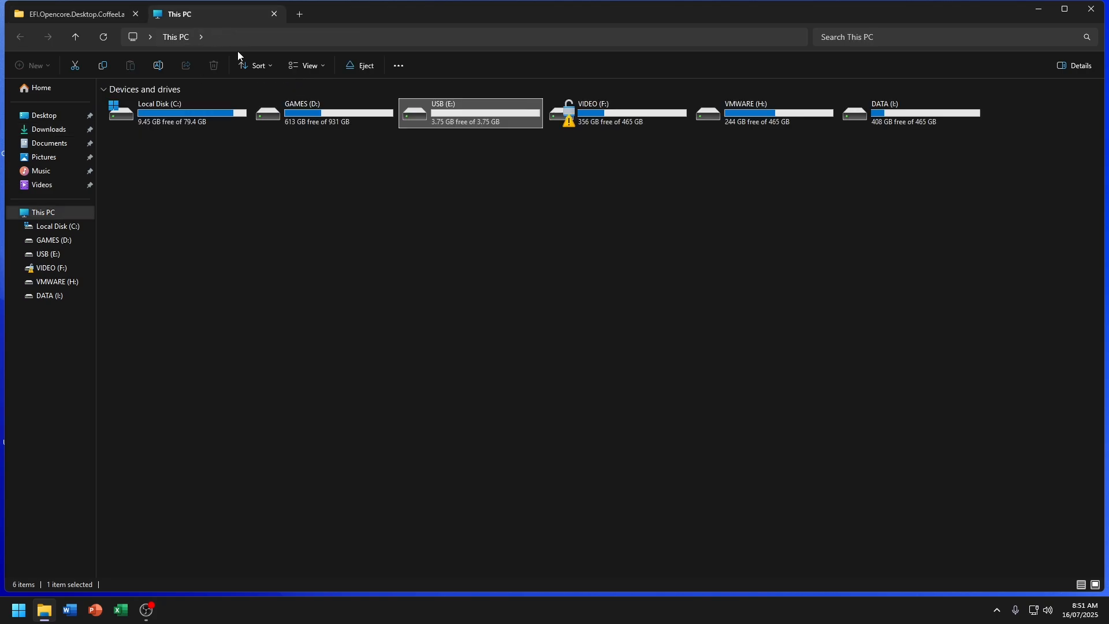
pyautogui.doubleClick(435, 115)
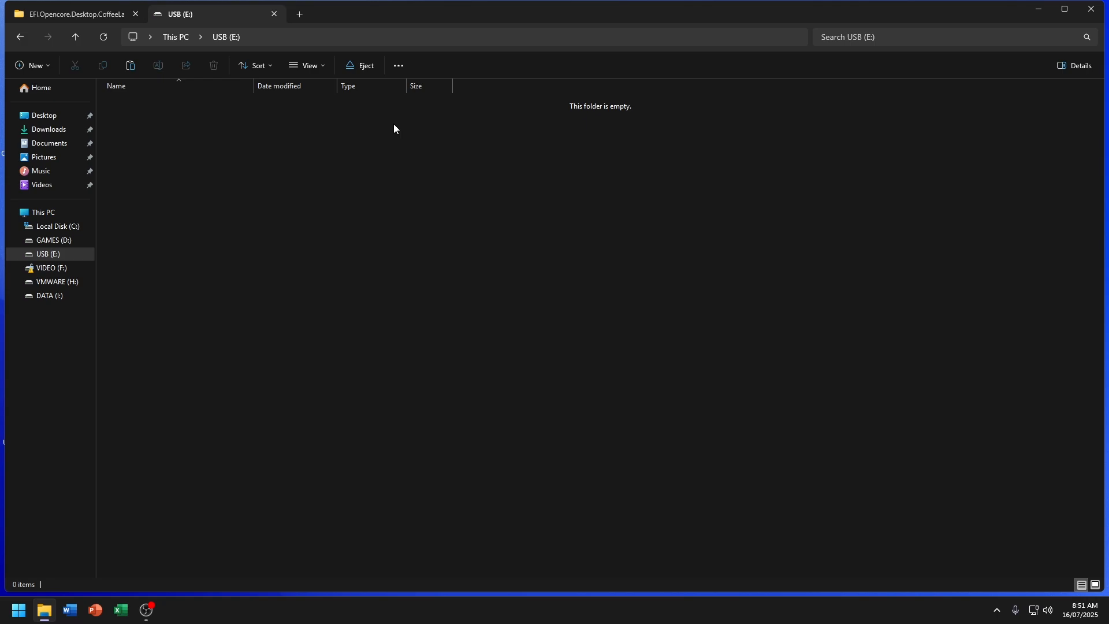
pyautogui.hotkey('ctrl', 'v')
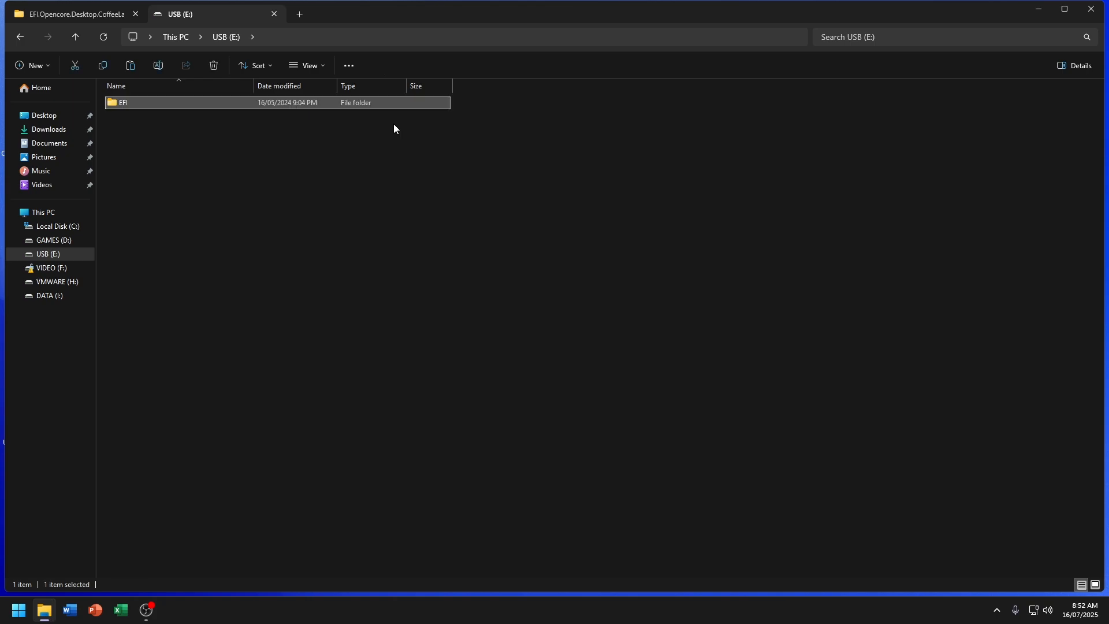
# Copy the com.apple.recovery.boot folder from Recovery Sequoia in Downloads to the root of the USB (E:) drive.
pyautogui.click(100, 15)
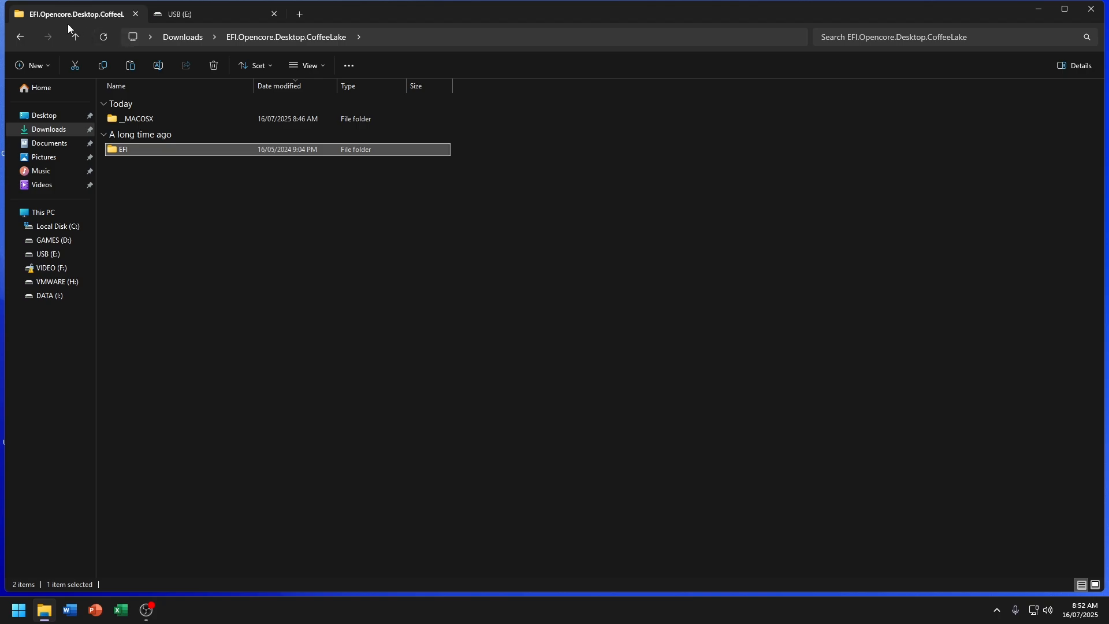
pyautogui.click(19, 38)
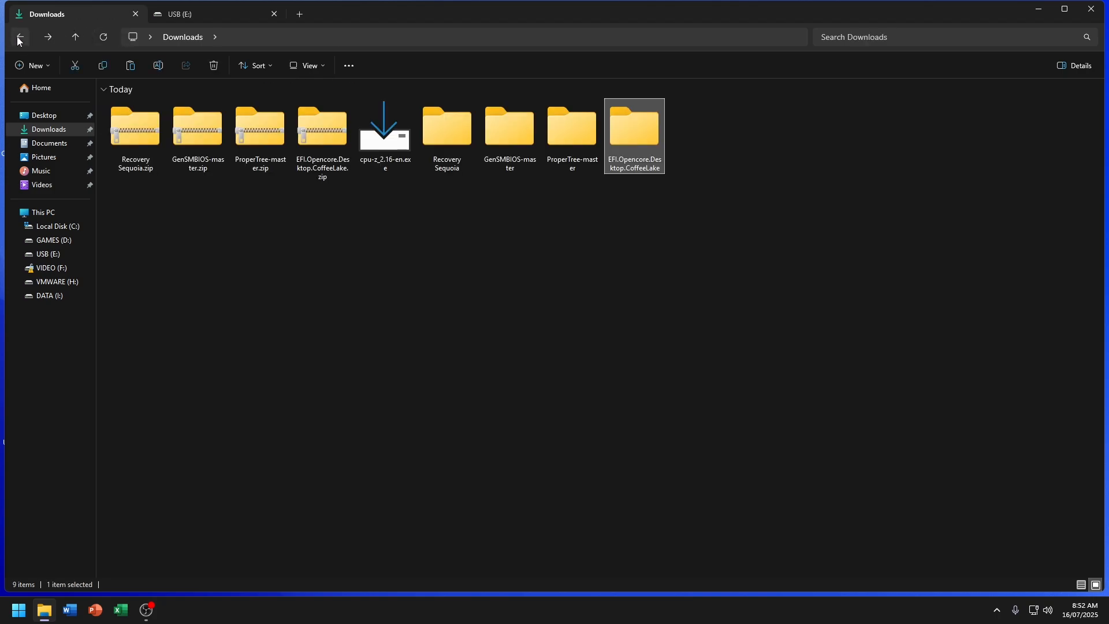
pyautogui.doubleClick(463, 158)
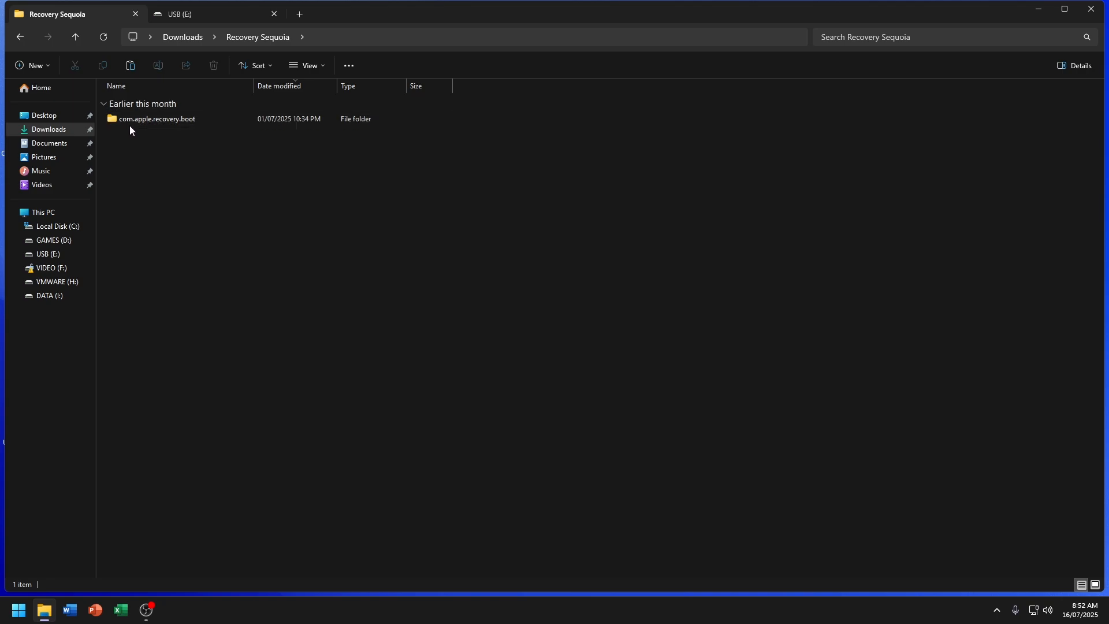
pyautogui.click(177, 125)
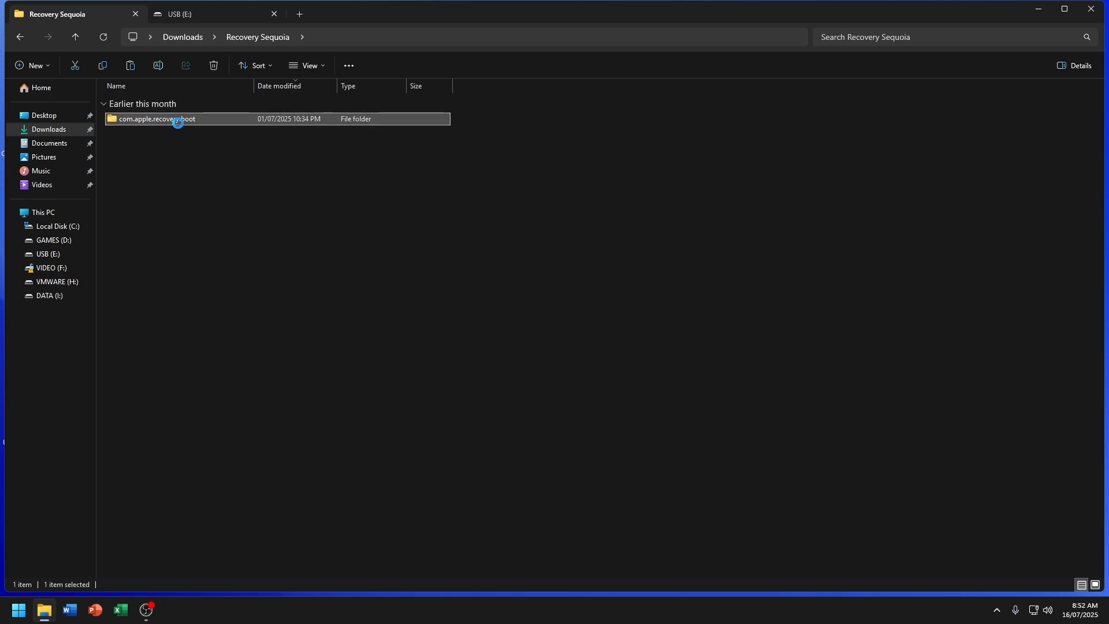
pyautogui.rightClick(177, 125)
pyautogui.click(220, 323)
pyautogui.click(191, 14)
pyautogui.rightClick(225, 151)
pyautogui.click(264, 225)
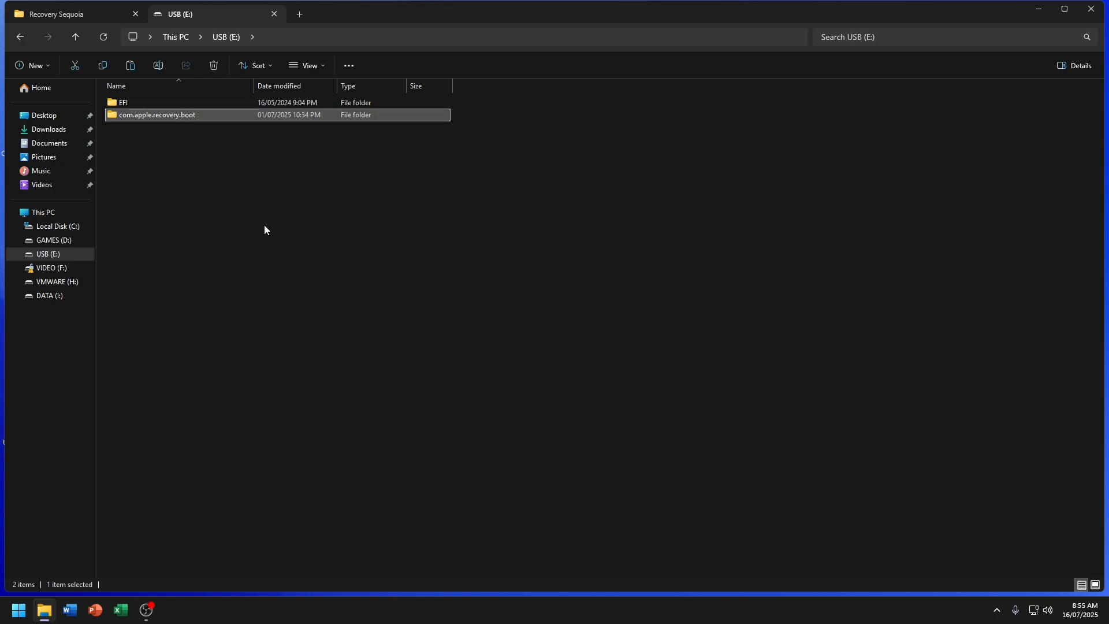
pyautogui.click(264, 225)
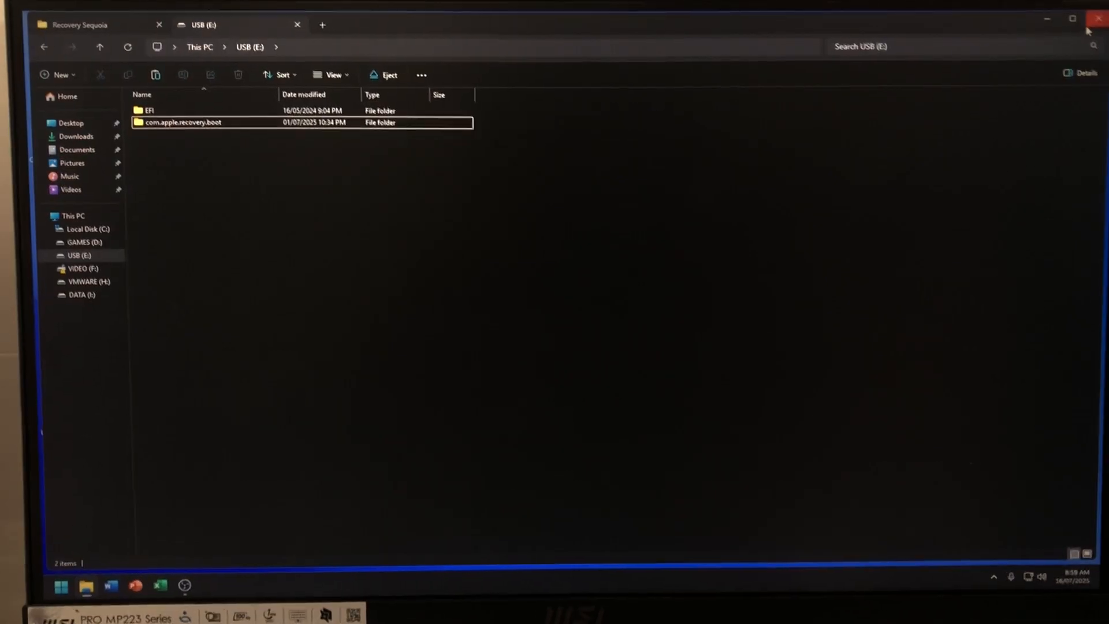
# Close File Explorer and restart the computer.
pyautogui.click(1089, 32)
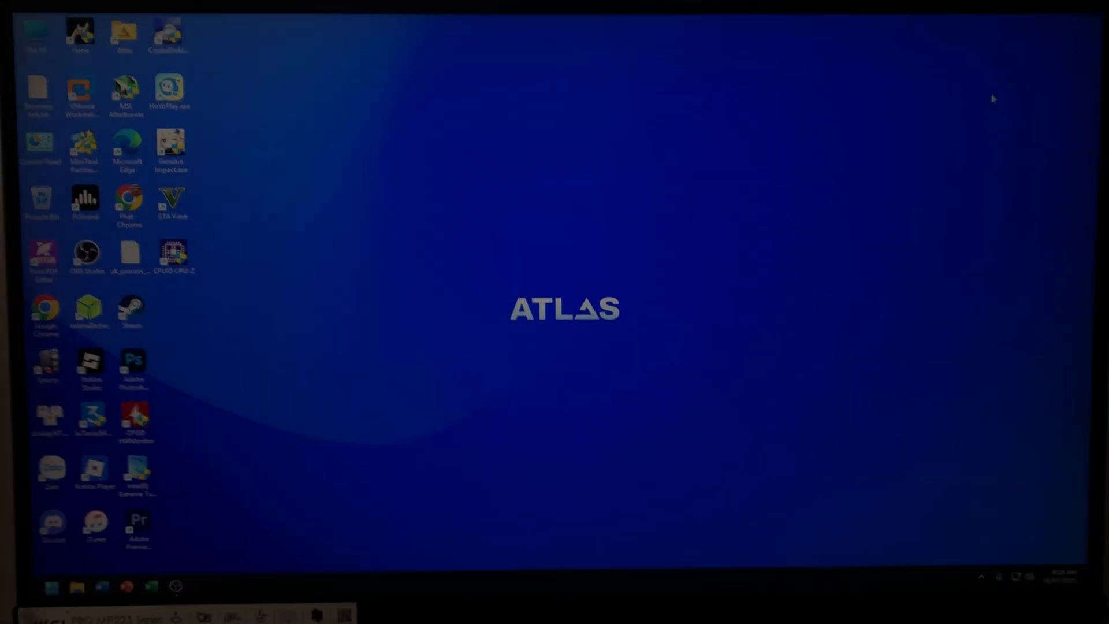
pyautogui.press('super')
pyautogui.click(355, 548)
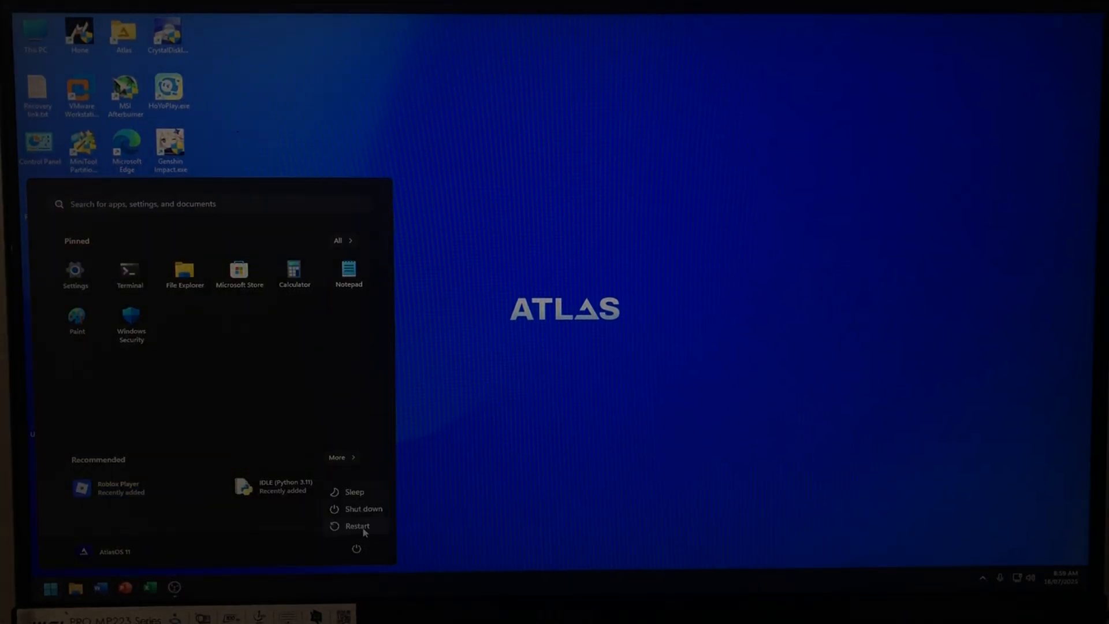
pyautogui.click(355, 527)
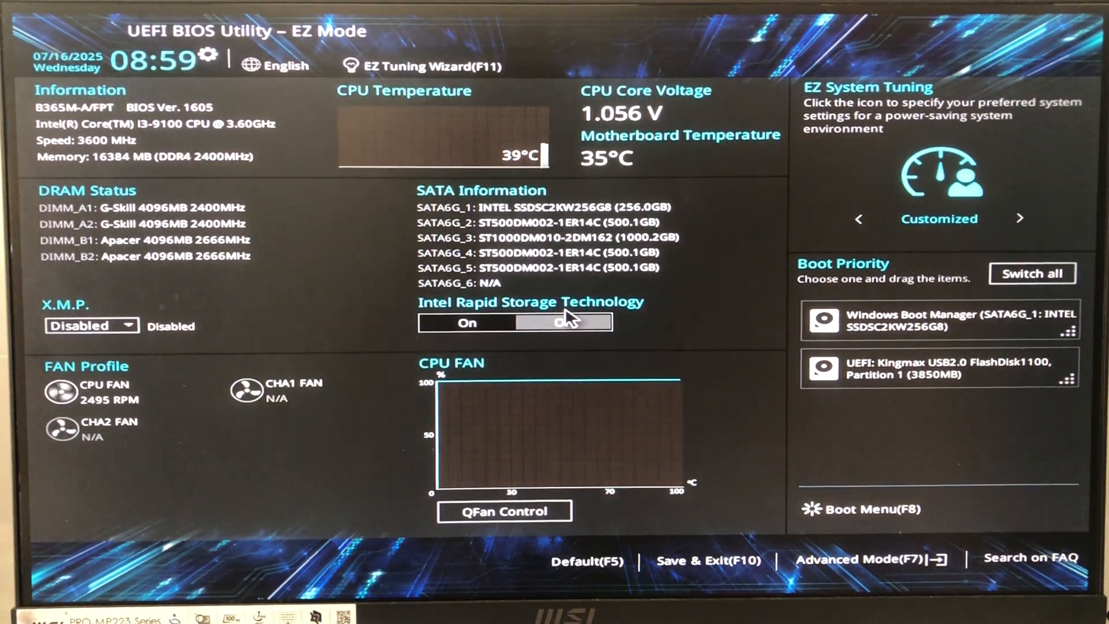
# Switch the UEFI BIOS to Advanced Mode and set SATA Mode Selection to AHCI in the Advanced PCH Storage Configuration.
pyautogui.click(913, 563)
pyautogui.press('Right')
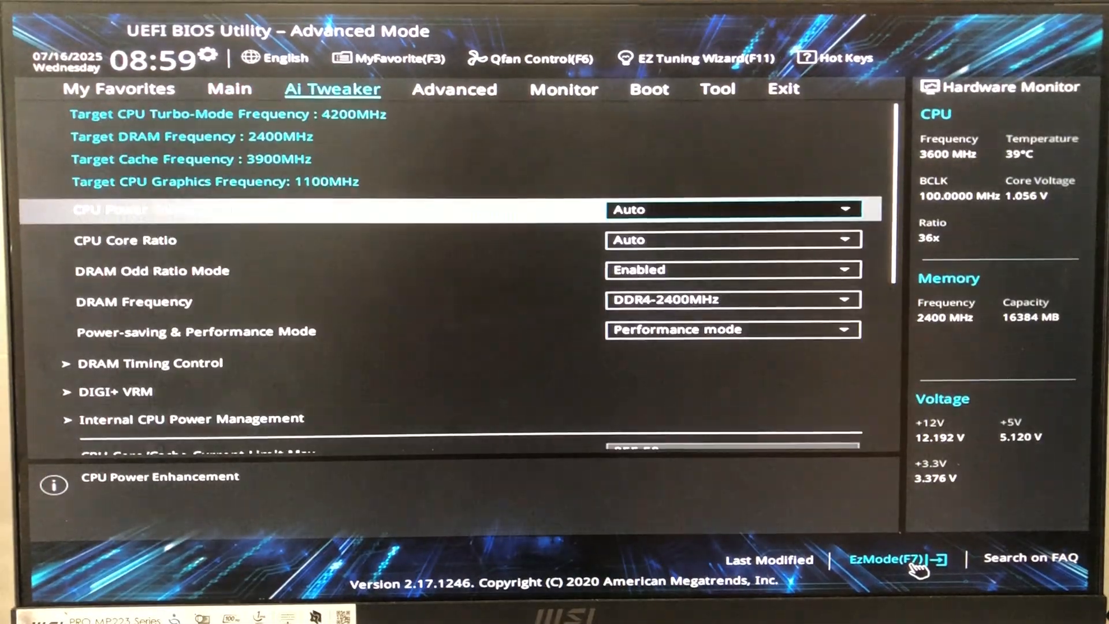
pyautogui.press('Right')
pyautogui.press('Down')
pyautogui.press('Down')
pyautogui.press('Down')
pyautogui.press('Down')
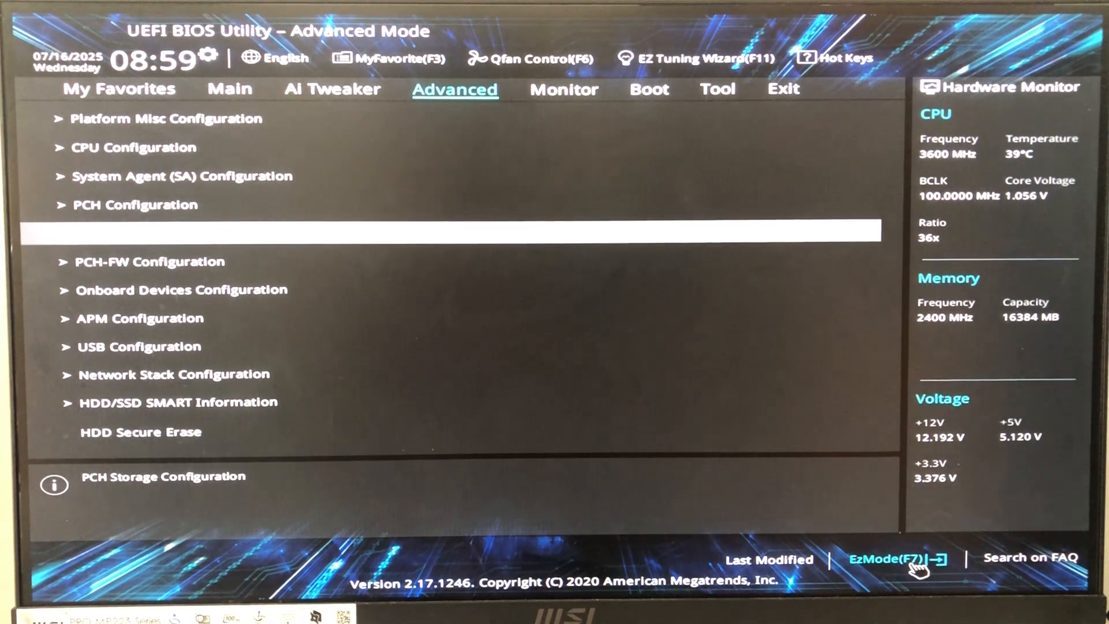
pyautogui.press('Return')
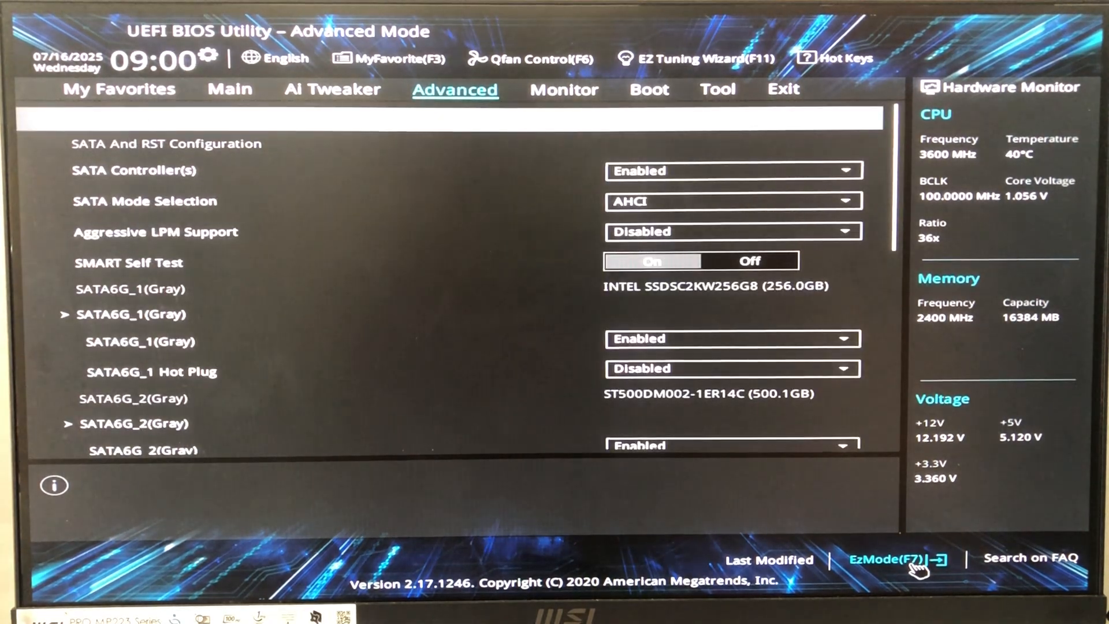
pyautogui.click(635, 208)
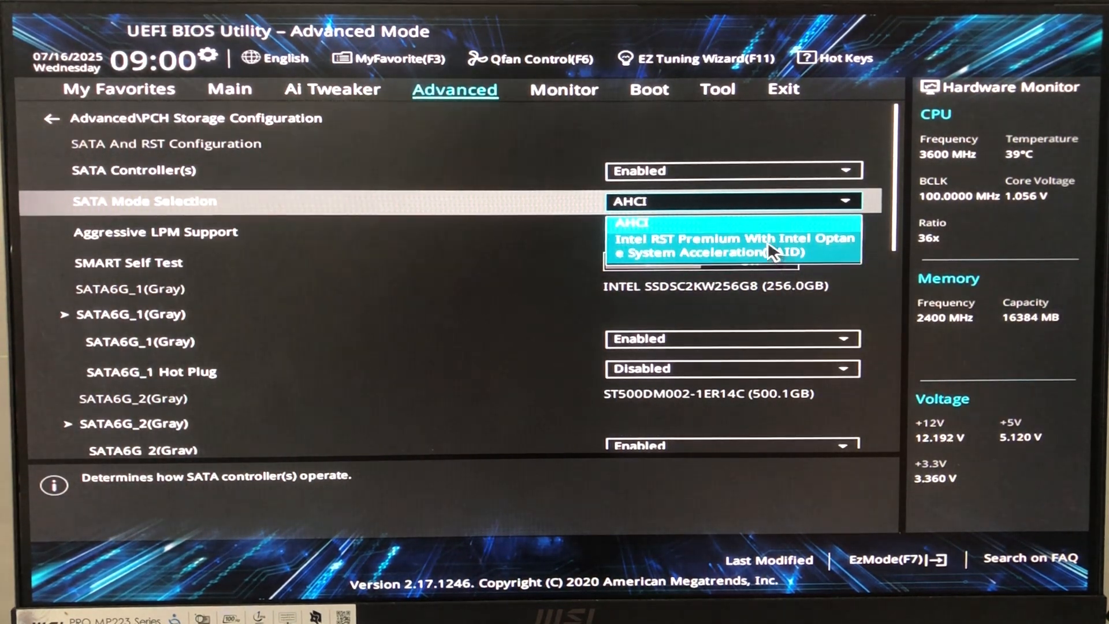
pyautogui.click(699, 208)
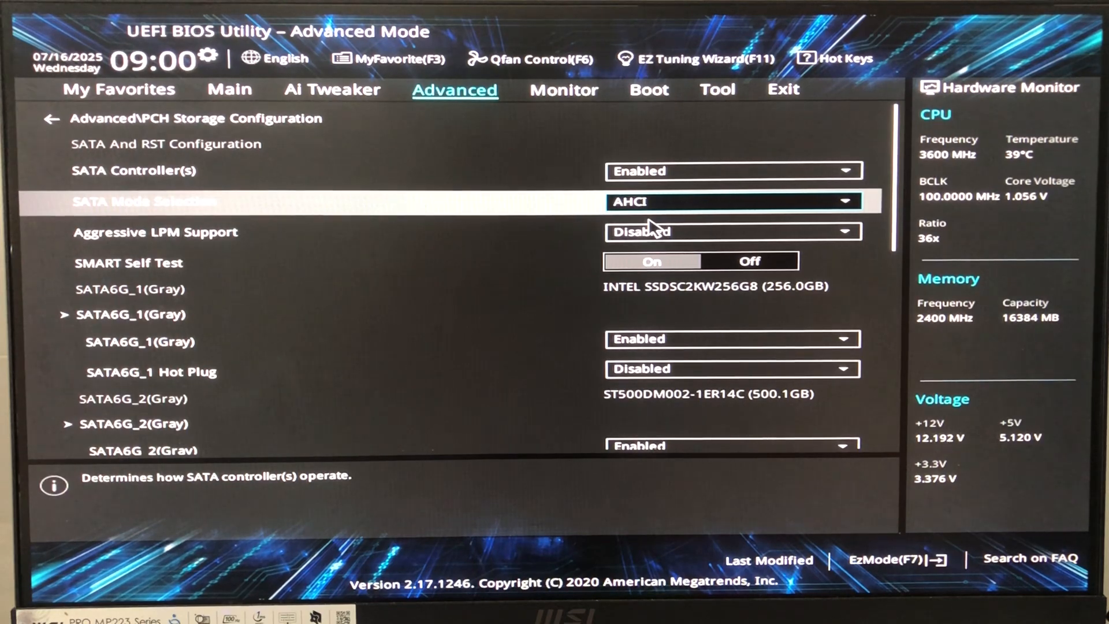
# Set Fast Boot to Disabled in the Boot configuration.
pyautogui.press('Right')
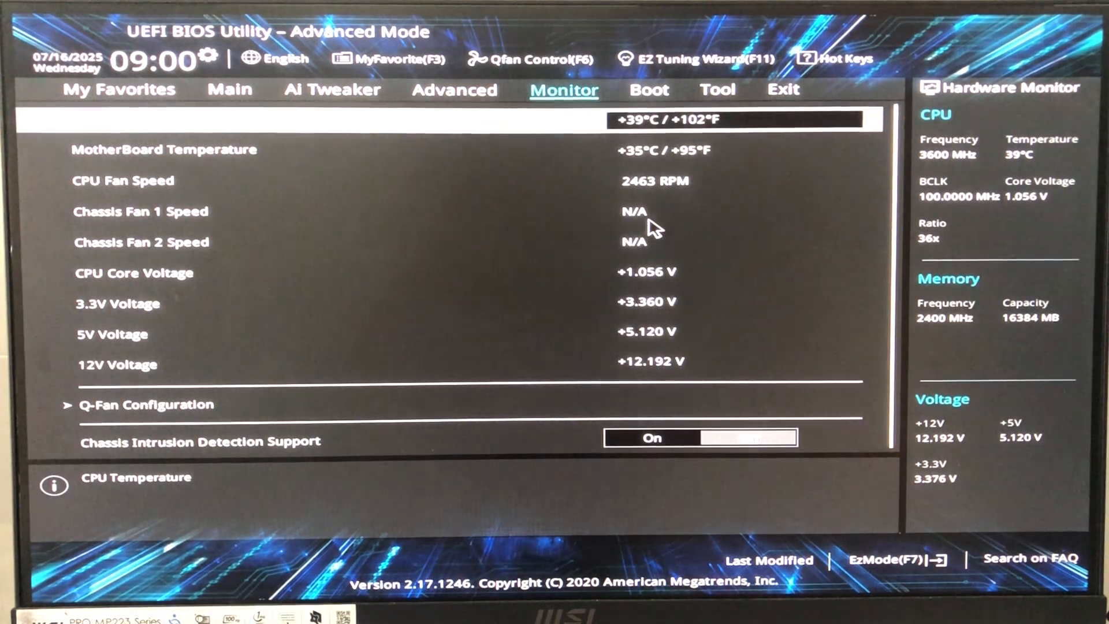
pyautogui.press('Right')
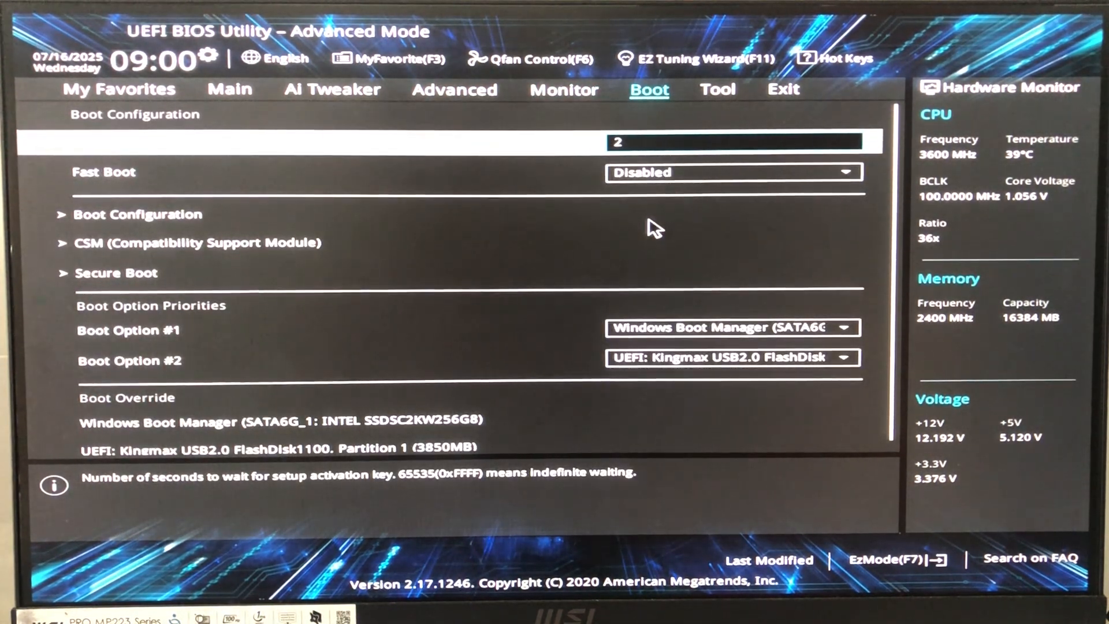
pyautogui.press('Down')
pyautogui.press('Down')
pyautogui.press('Up')
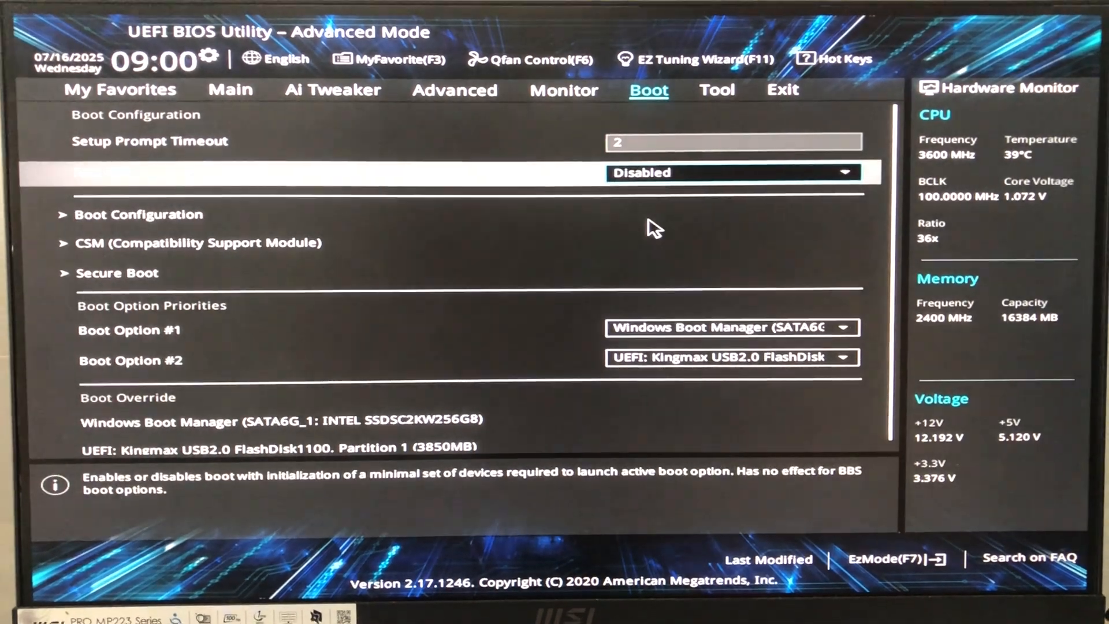
pyautogui.click(693, 173)
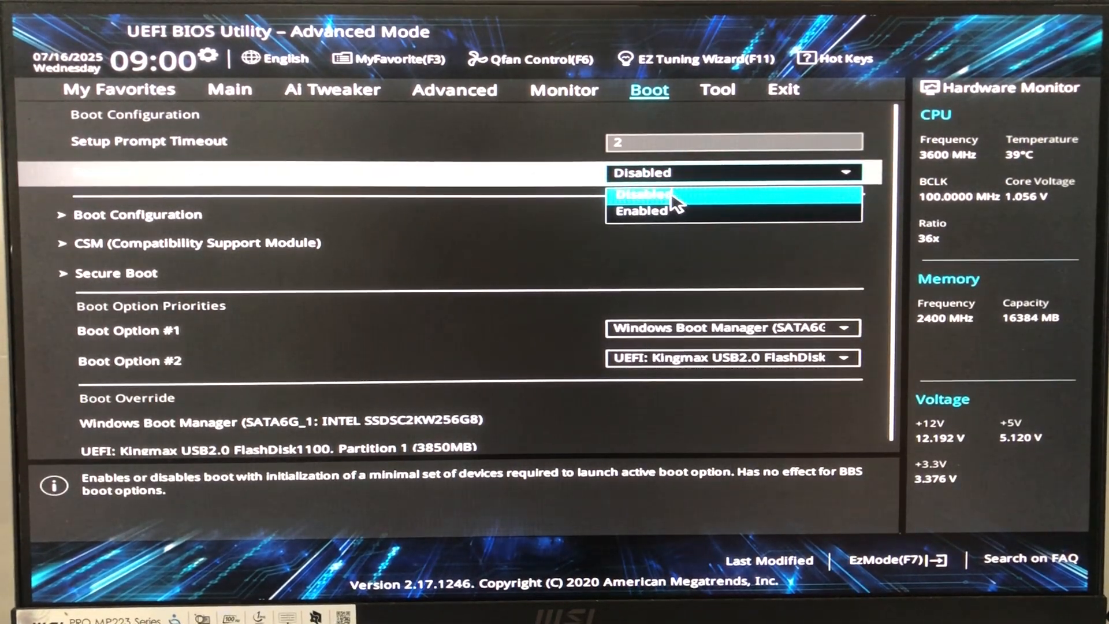
pyautogui.click(671, 196)
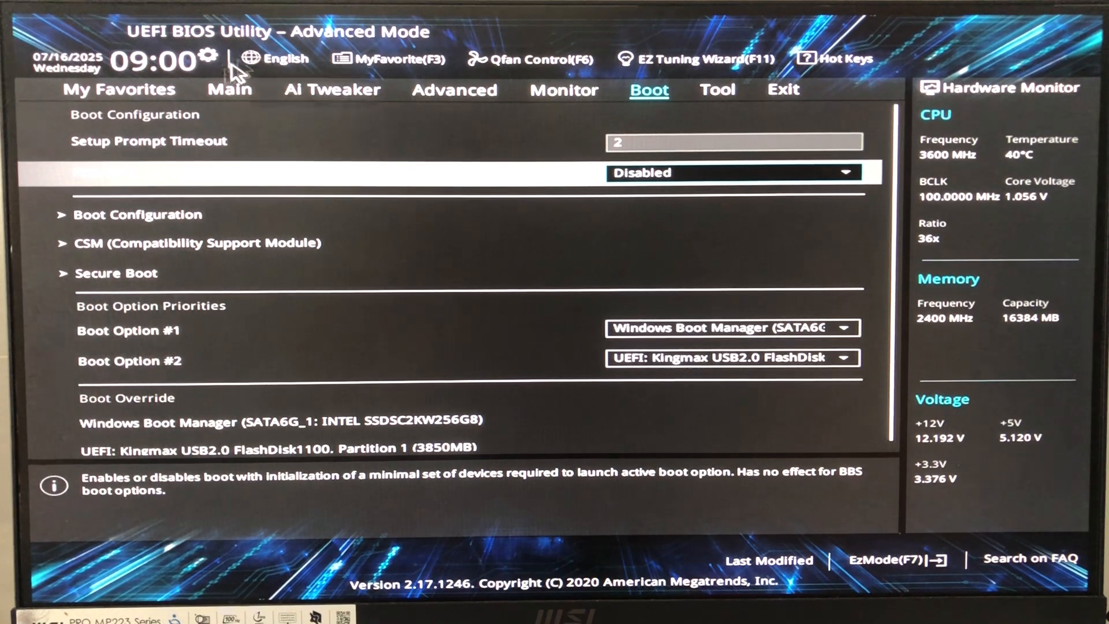
# Check the Secure Boot state and examine the stored keys in its Key Management.
pyautogui.click(248, 269)
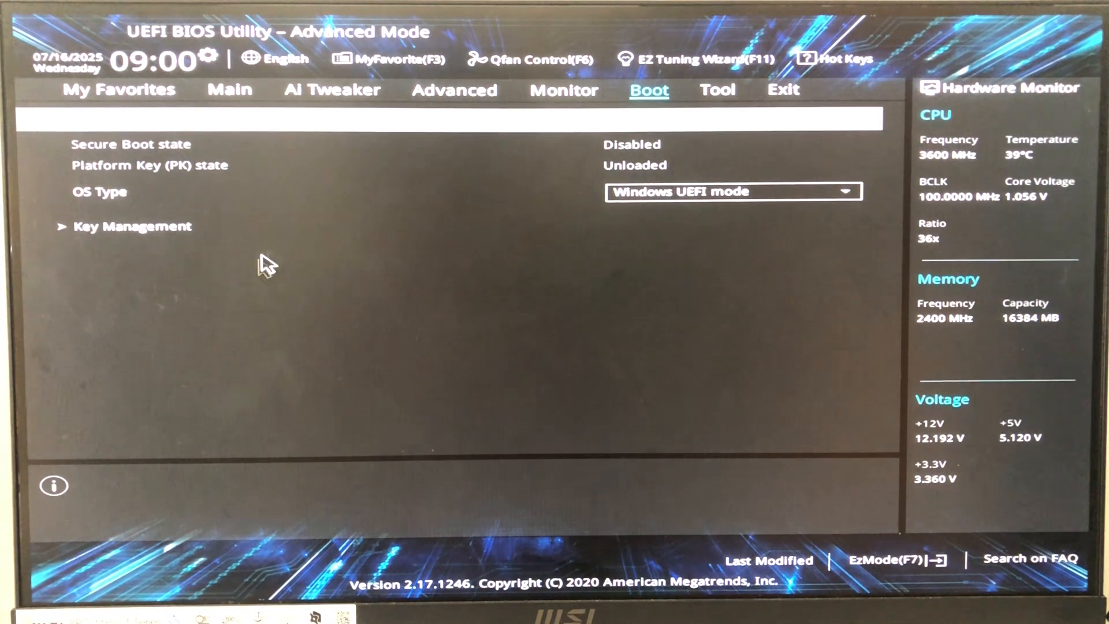
pyautogui.click(289, 228)
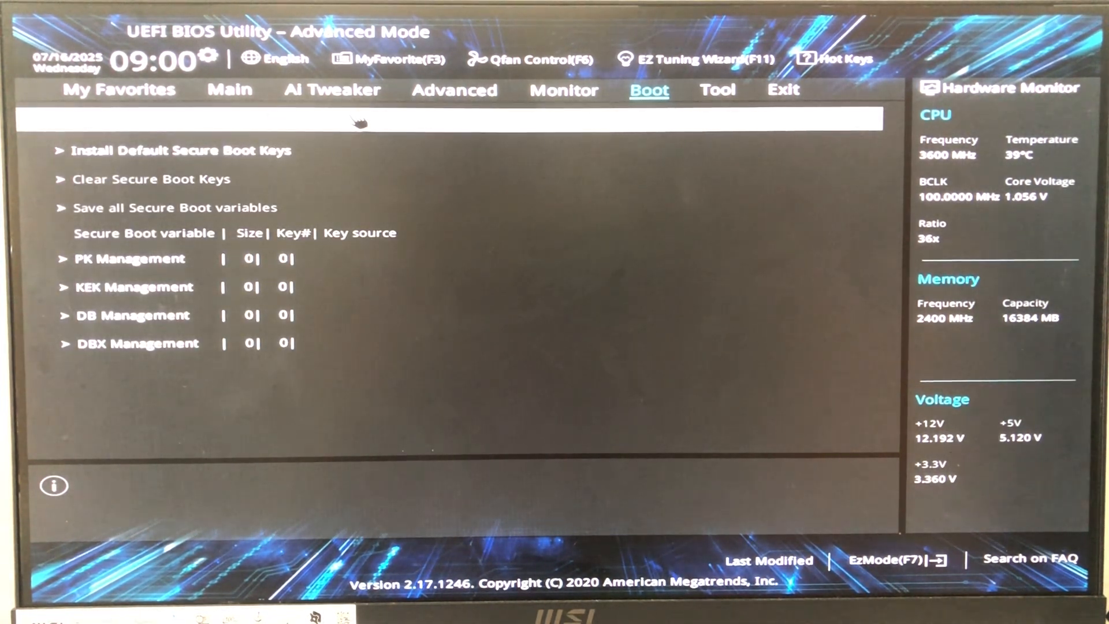
pyautogui.press('Escape')
# Save the BIOS configuration and reset the computer.
pyautogui.press('Right')
pyautogui.press('Right')
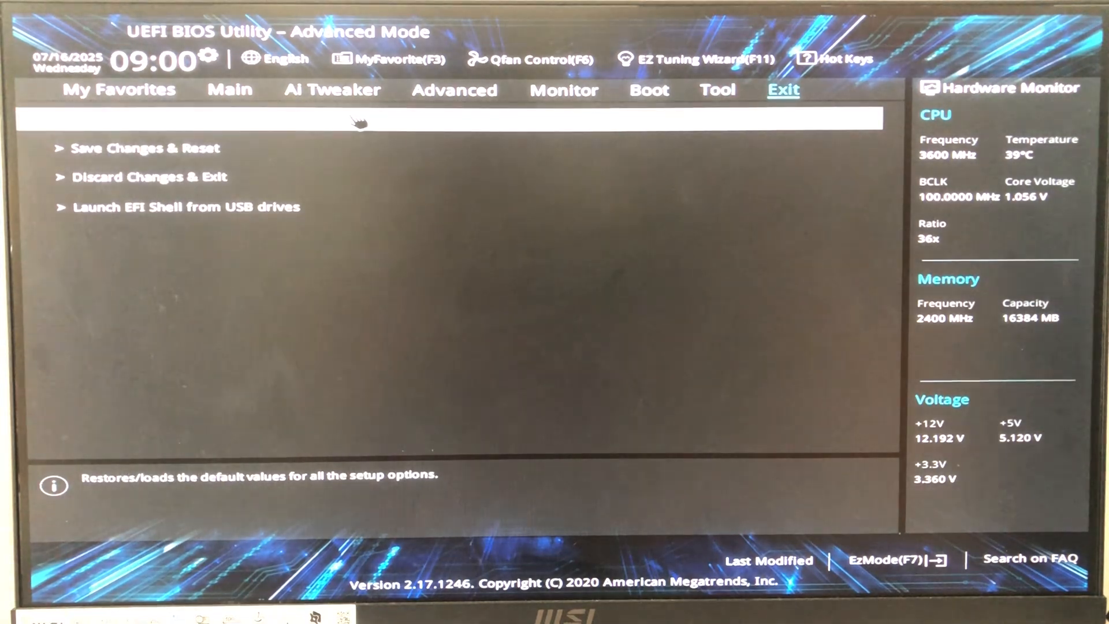
pyautogui.press('Down')
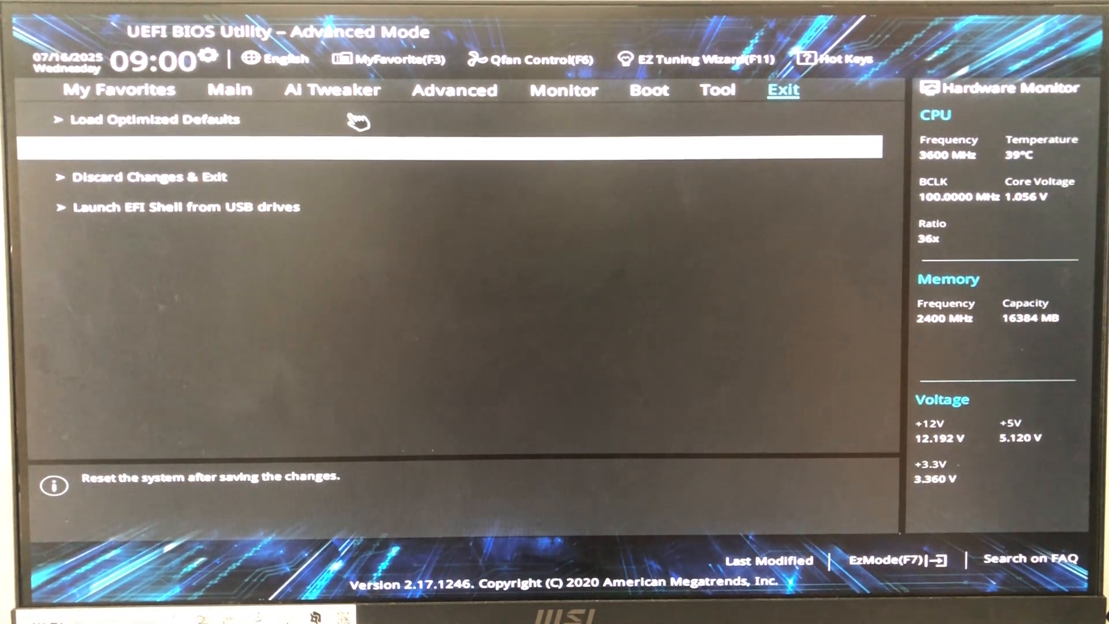
pyautogui.press('Return')
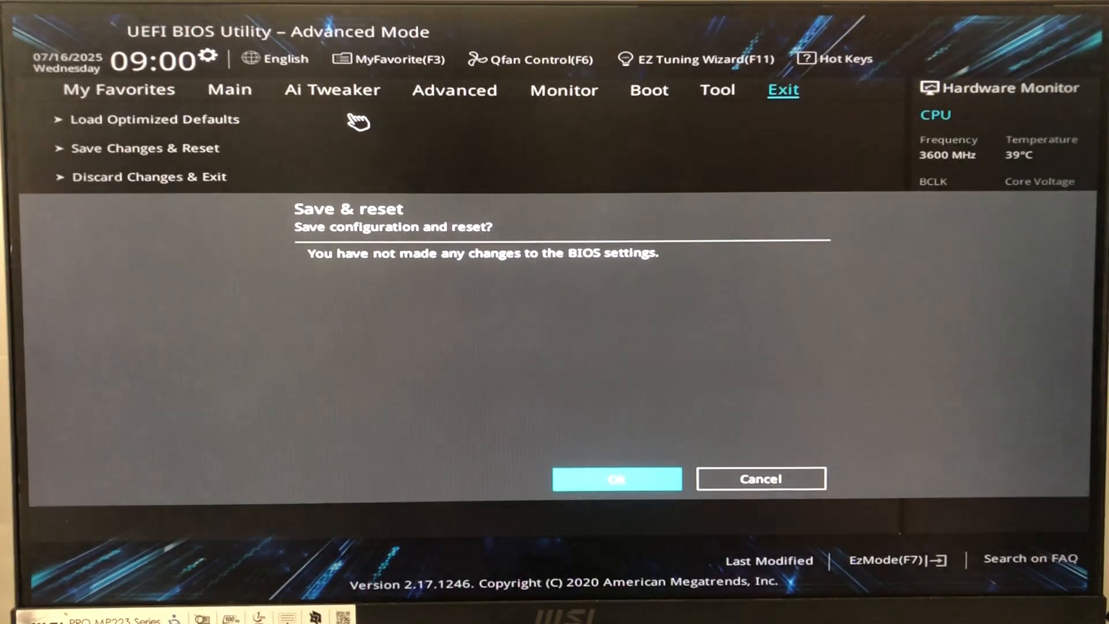
pyautogui.press('Return')
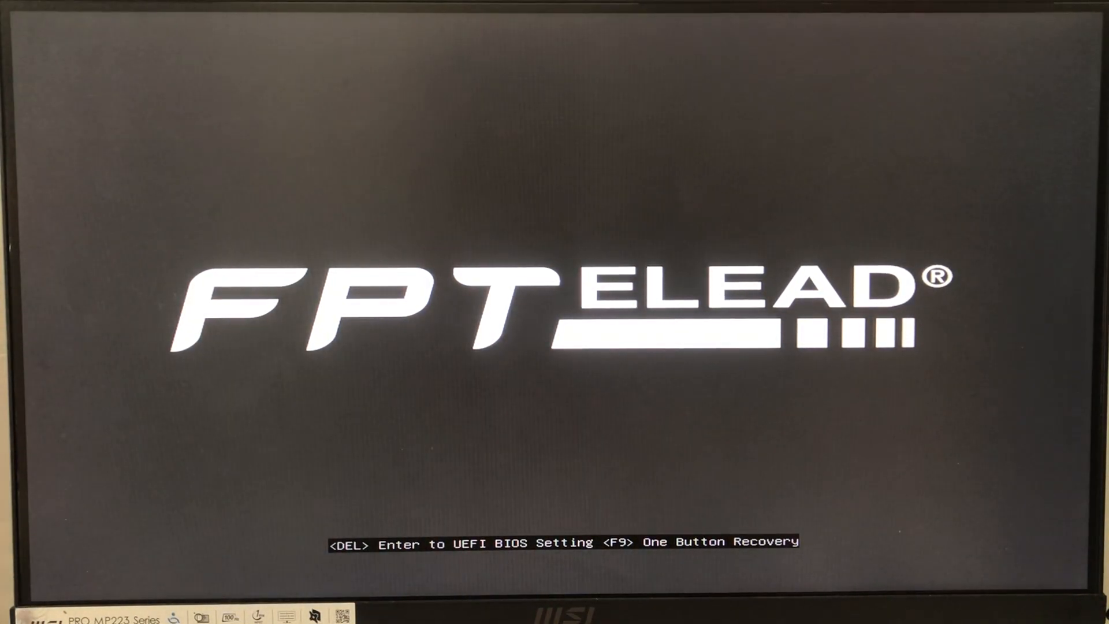
# Open the boot device selection during startup and boot from UEFI: Kingmax USB2.0 FlashDisk1100, Partition 1.
pyautogui.press('F8')
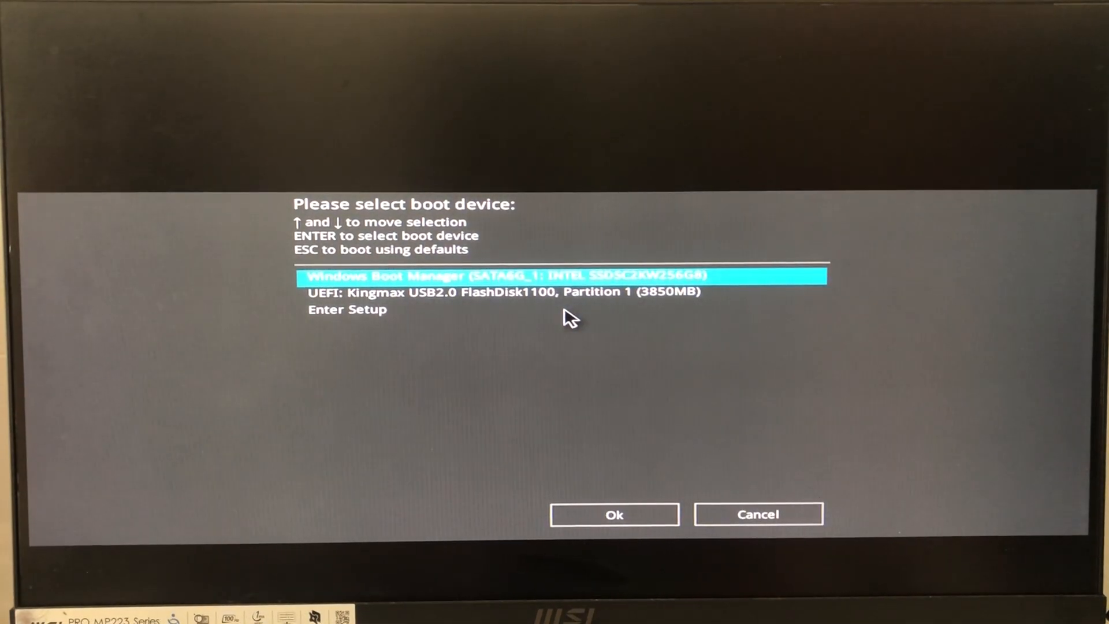
pyautogui.press('Down')
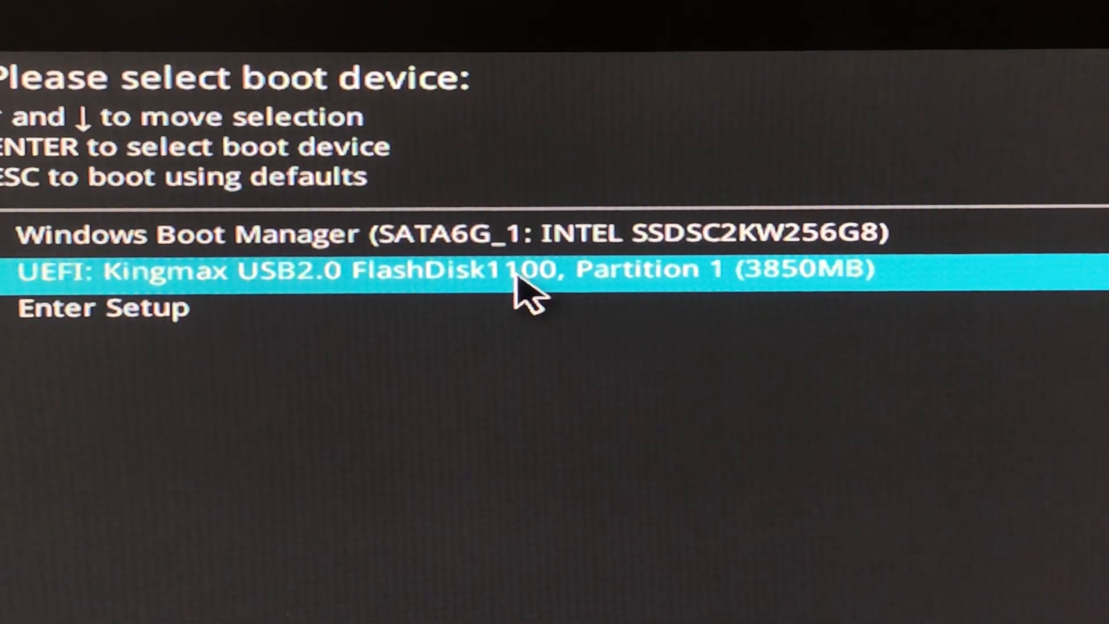
pyautogui.click(529, 283)
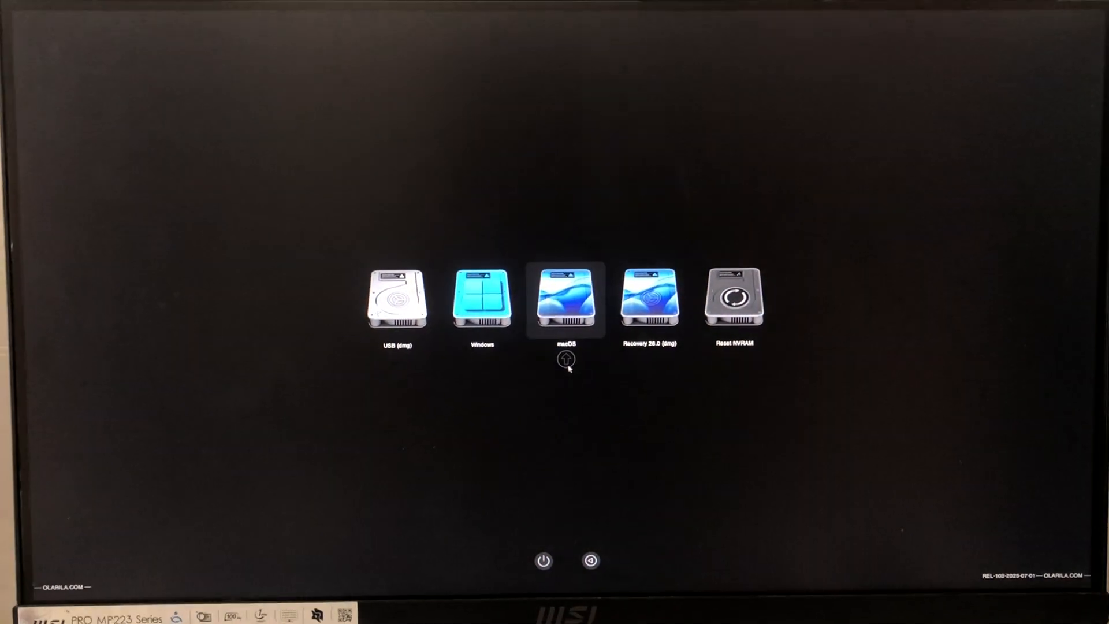
pyautogui.press('Left')
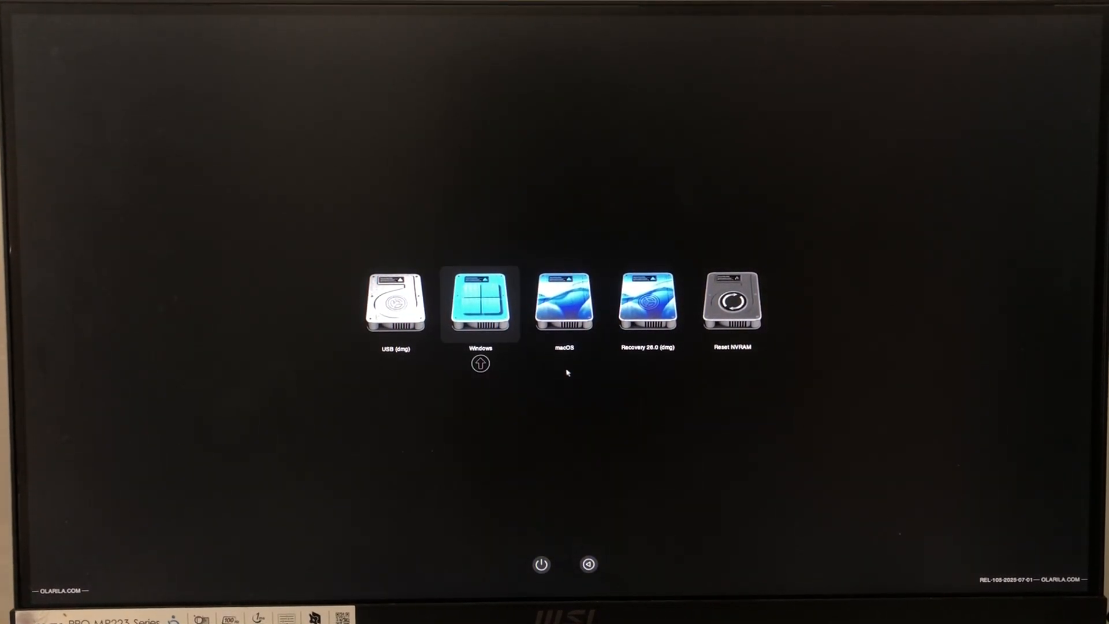
pyautogui.press('Right')
pyautogui.press('Right')
pyautogui.press('Left')
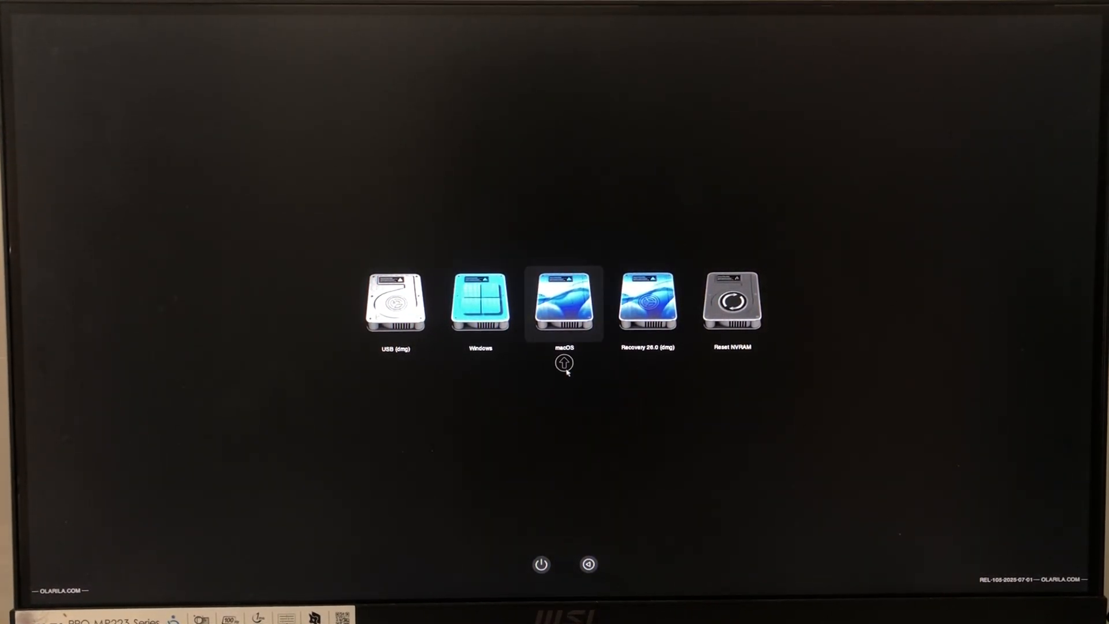
pyautogui.press('Left')
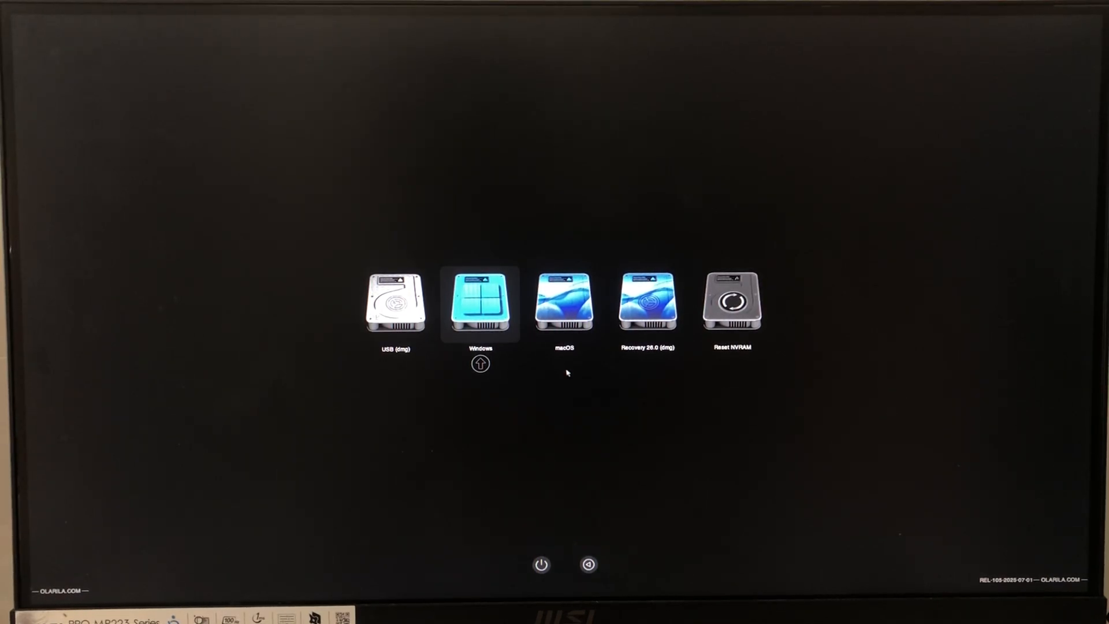
pyautogui.press('Right')
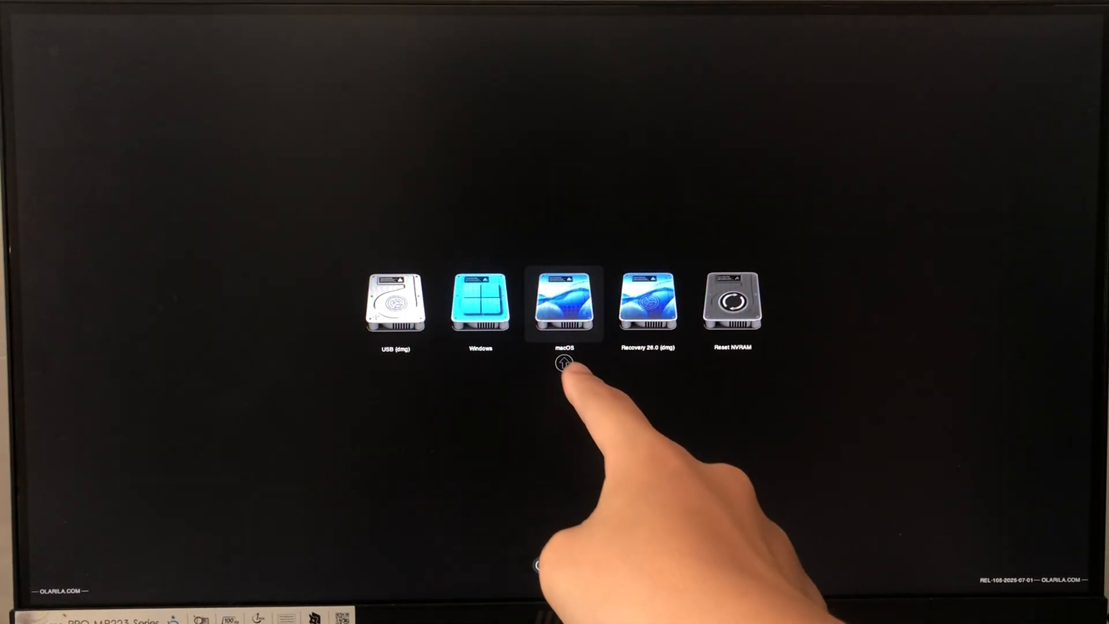
pyautogui.press('Return')
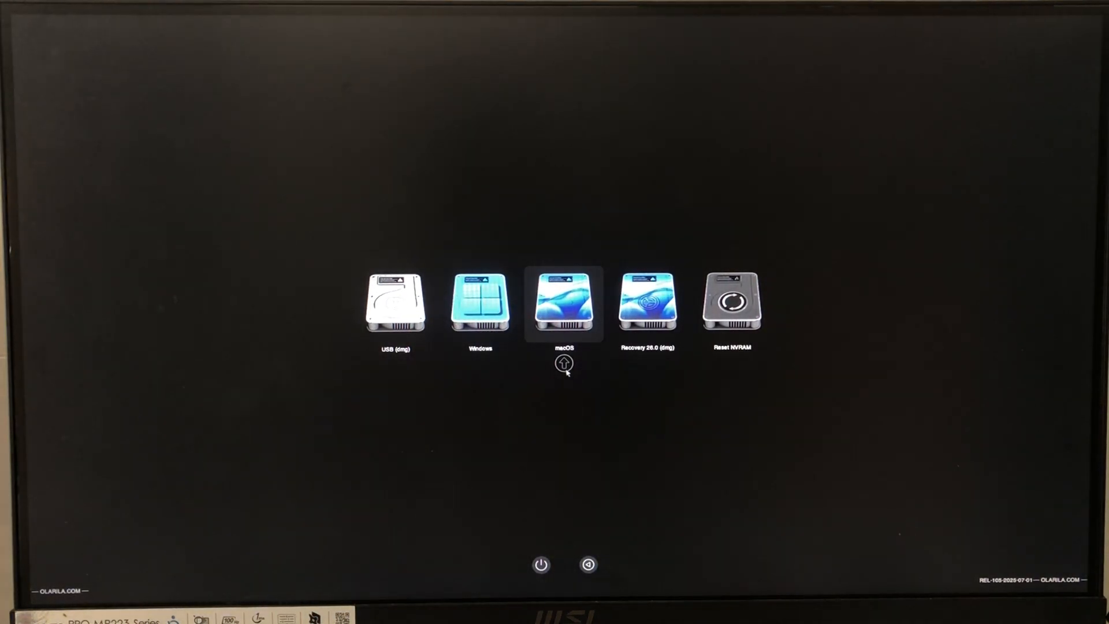
pyautogui.press('Left')
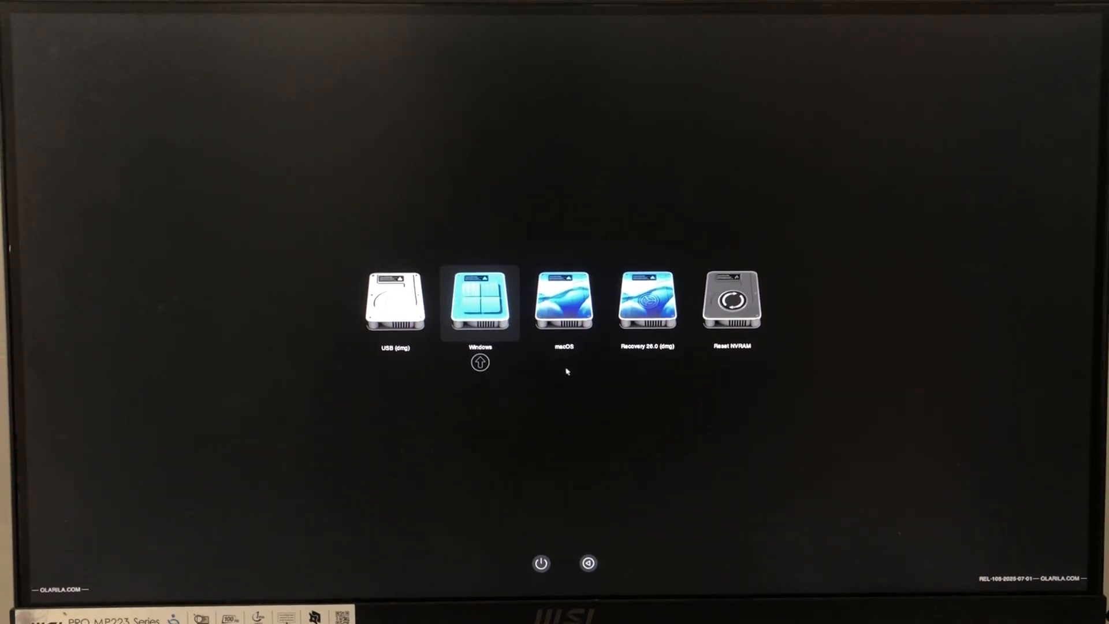
pyautogui.press('Right')
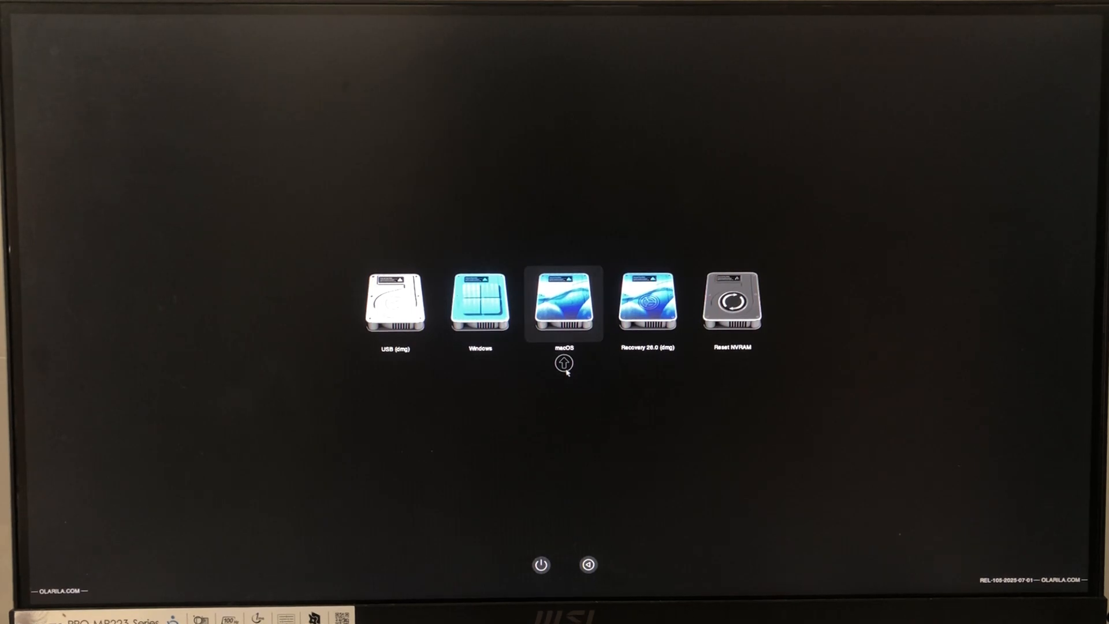
# Boot the USB (dmg) recovery entry from the OpenCore boot picker.
pyautogui.press('Left')
pyautogui.press('Left')
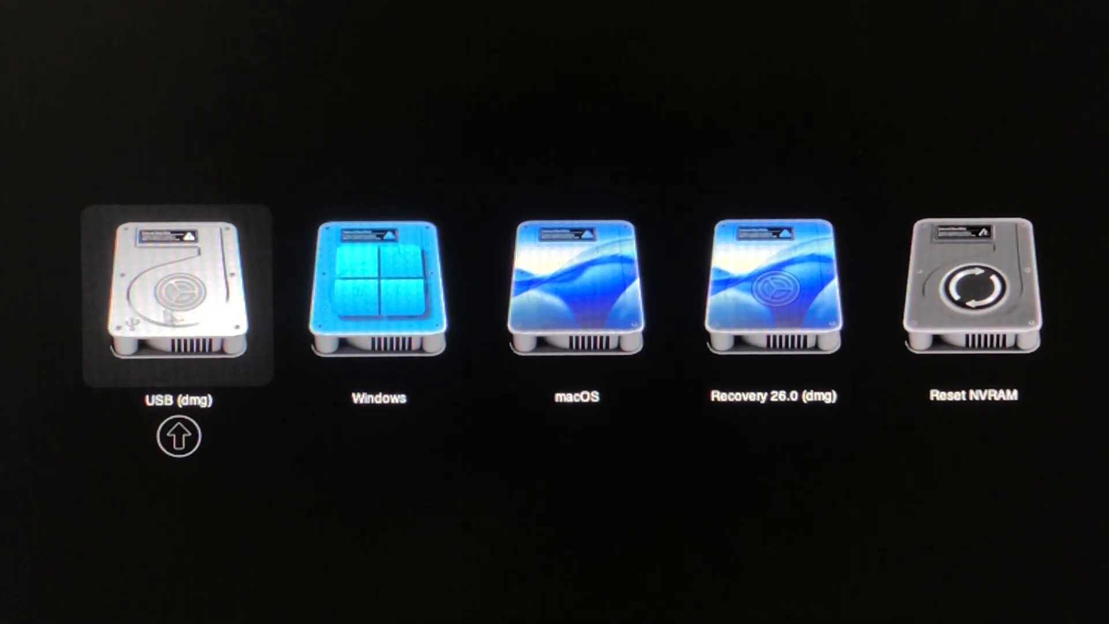
pyautogui.doubleClick(163, 340)
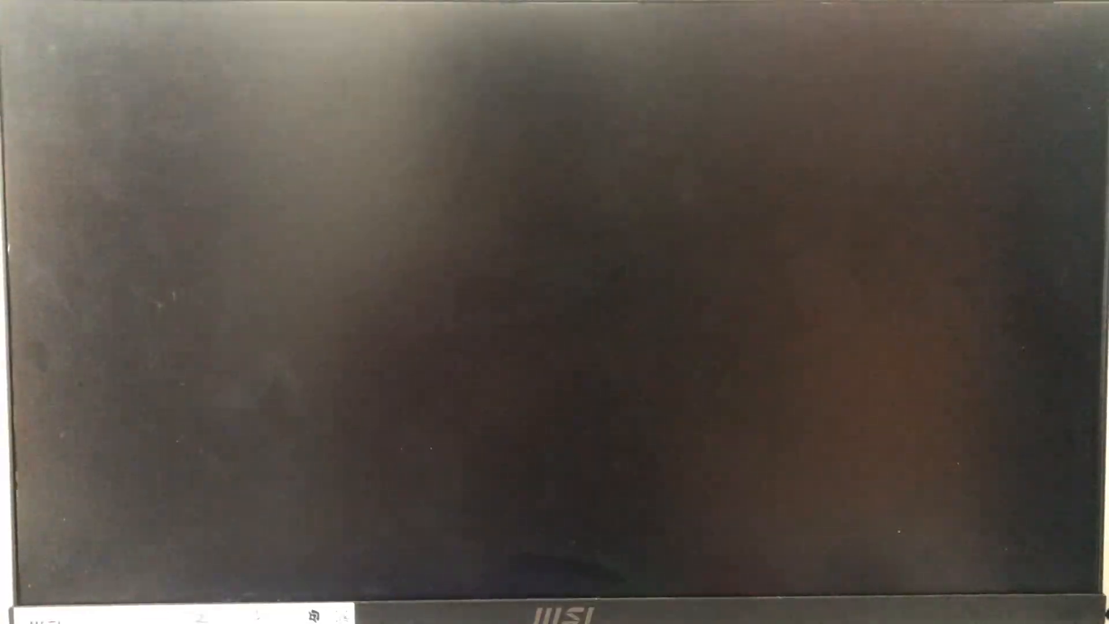